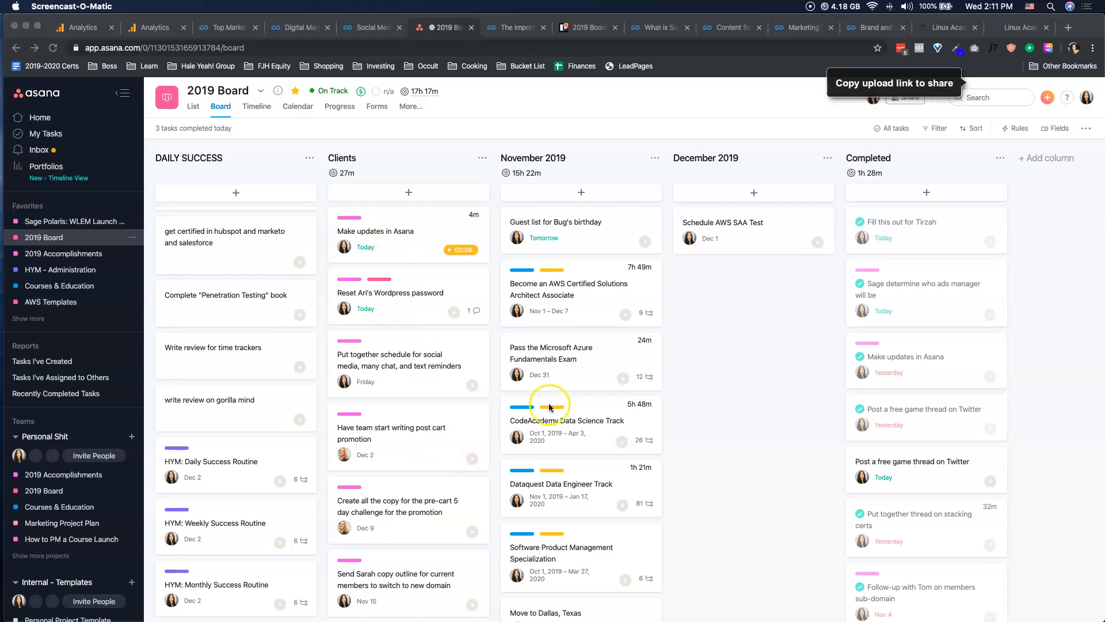
Open the "Become an AWS Certified Solutions Architect Associate" task from the November 2019 column and look over its subtasks.
left_click(754, 371)
scroll(521, 322, "down", 3)
scroll(530, 327, "up", 3)
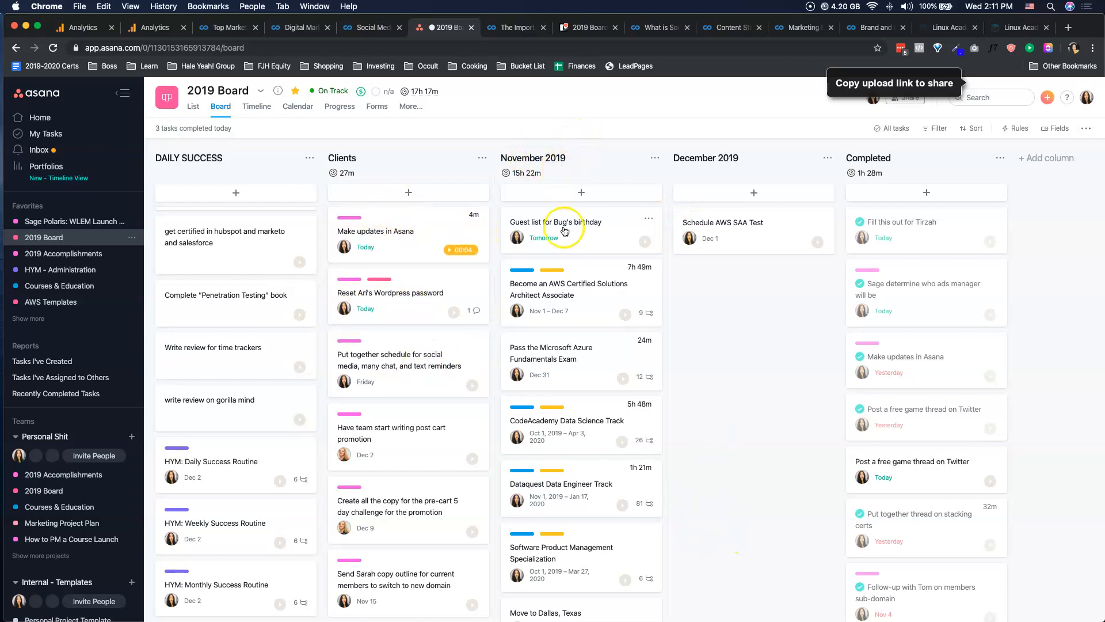
left_click(570, 293)
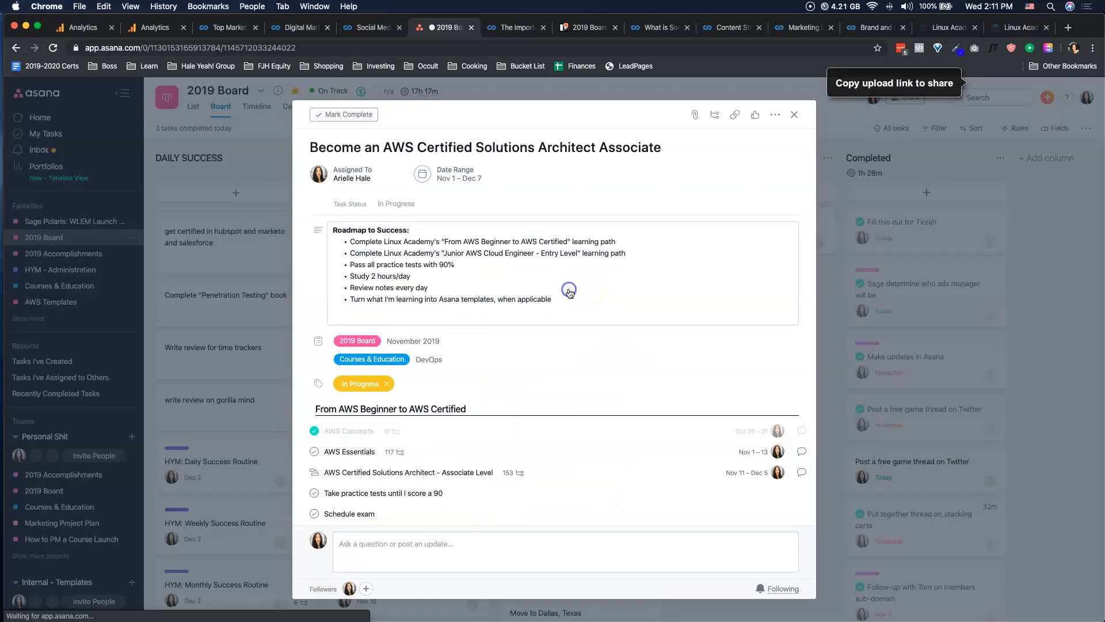
scroll(419, 436, "down", 3)
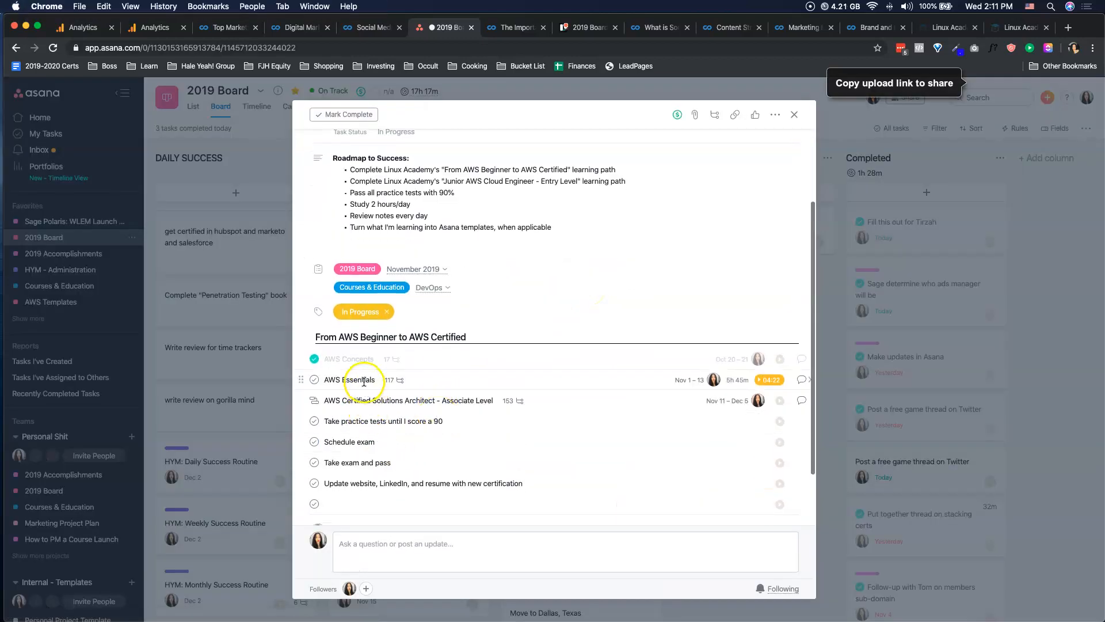
left_click(374, 421)
scroll(574, 244, "up", 3)
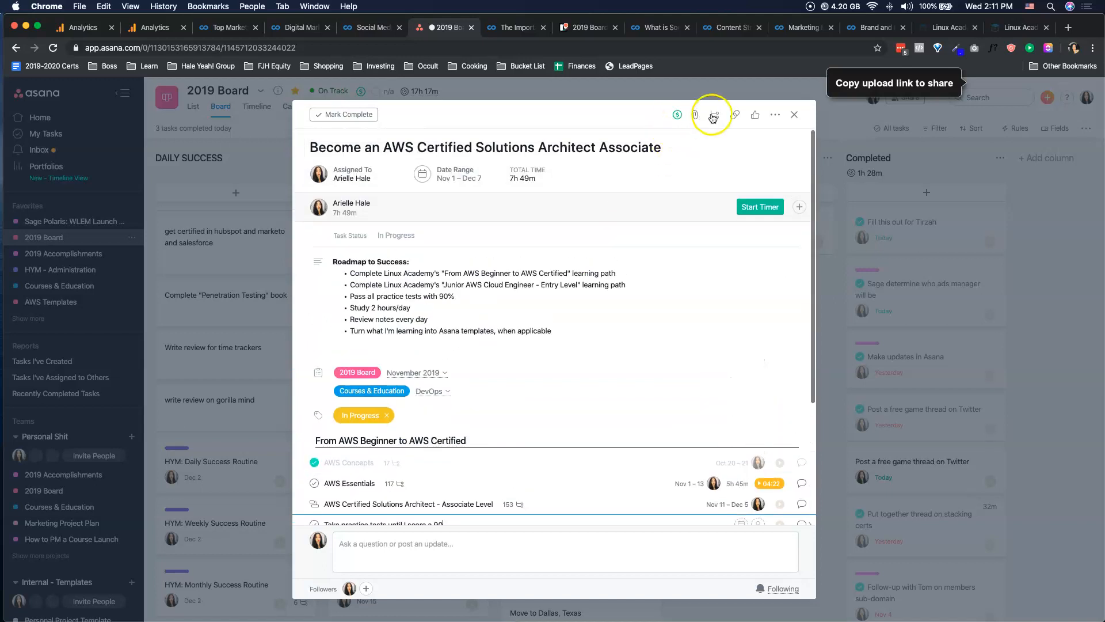
Delete the empty subtask at the end of the AWS certification task's subtask list.
scroll(495, 401, "down", 4)
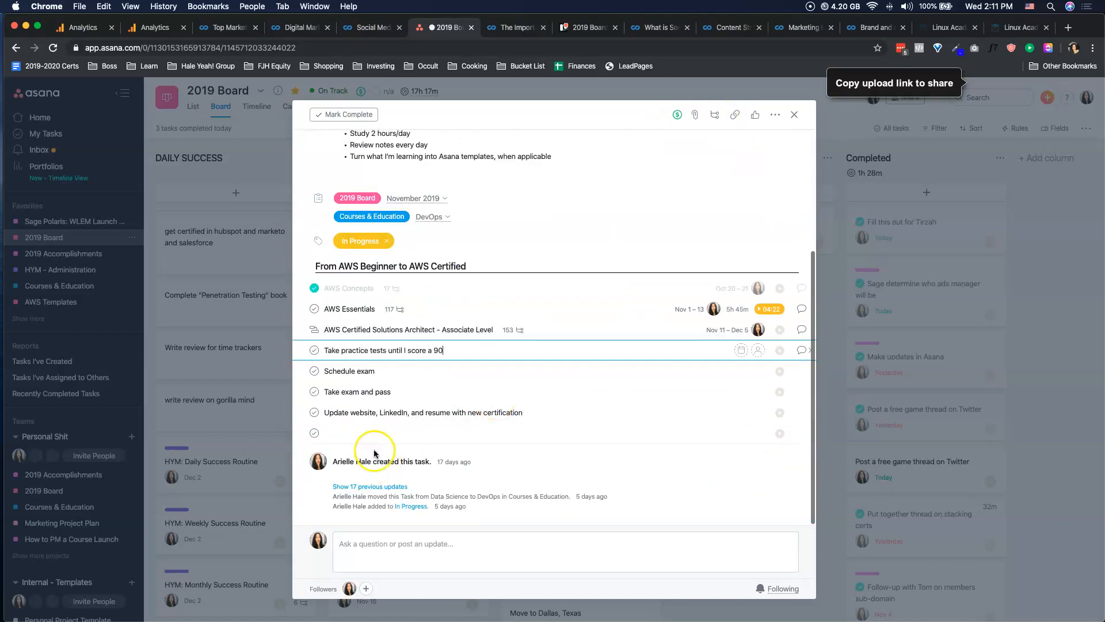
left_click(361, 433)
key("BackSpace")
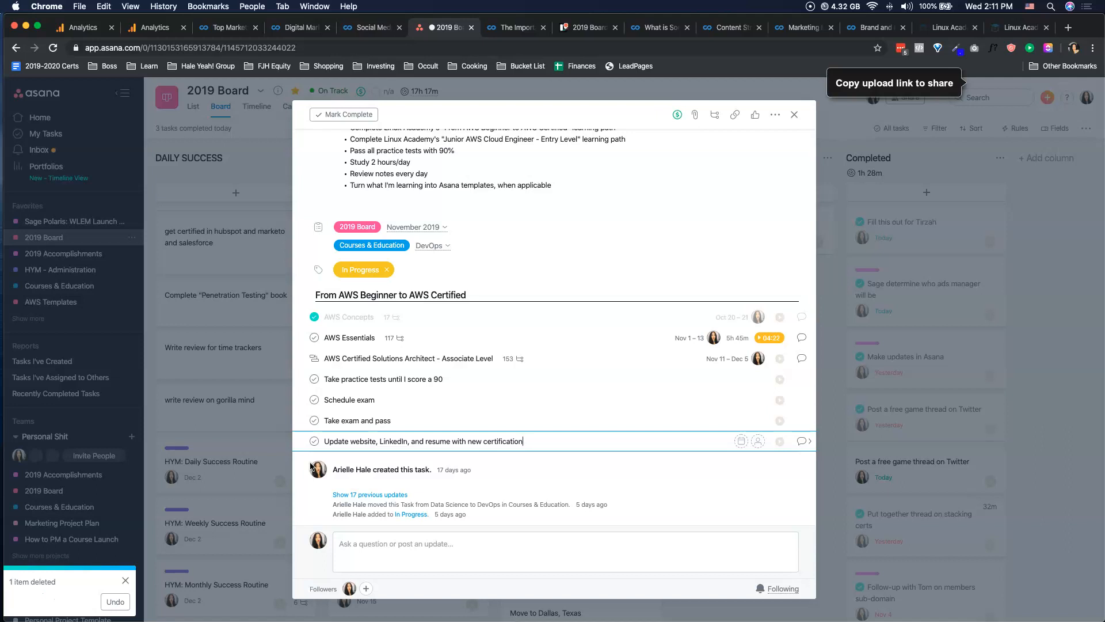
Review the Roadmap to Success description and open the details of the AWS Essentials subtask.
left_click(390, 336)
scroll(371, 334, "up", 3)
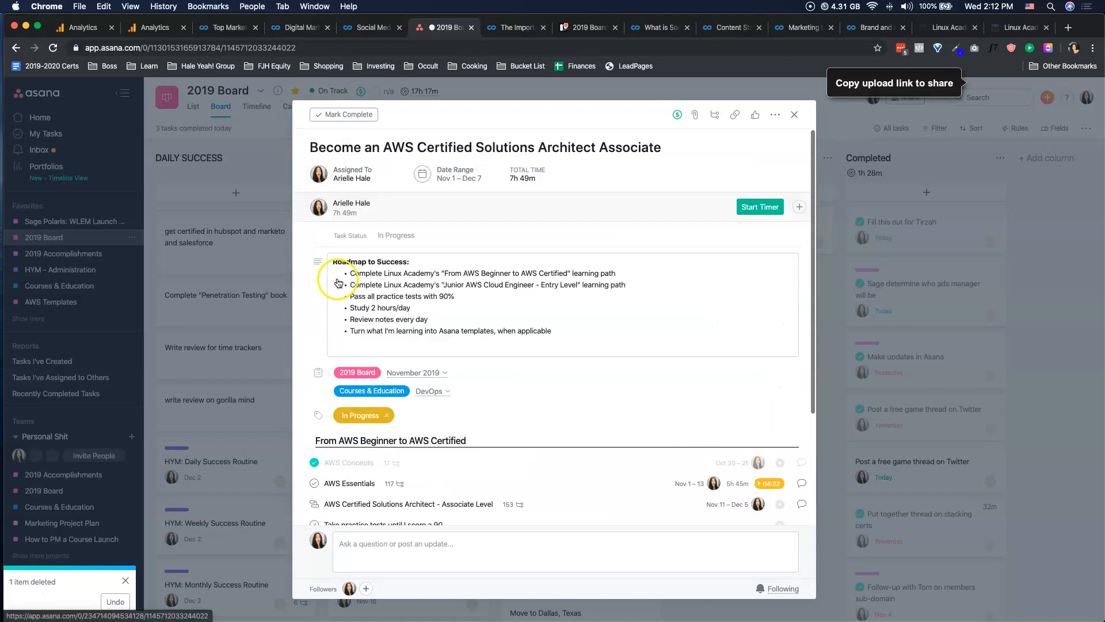
triple_click(390, 333)
left_click(391, 314)
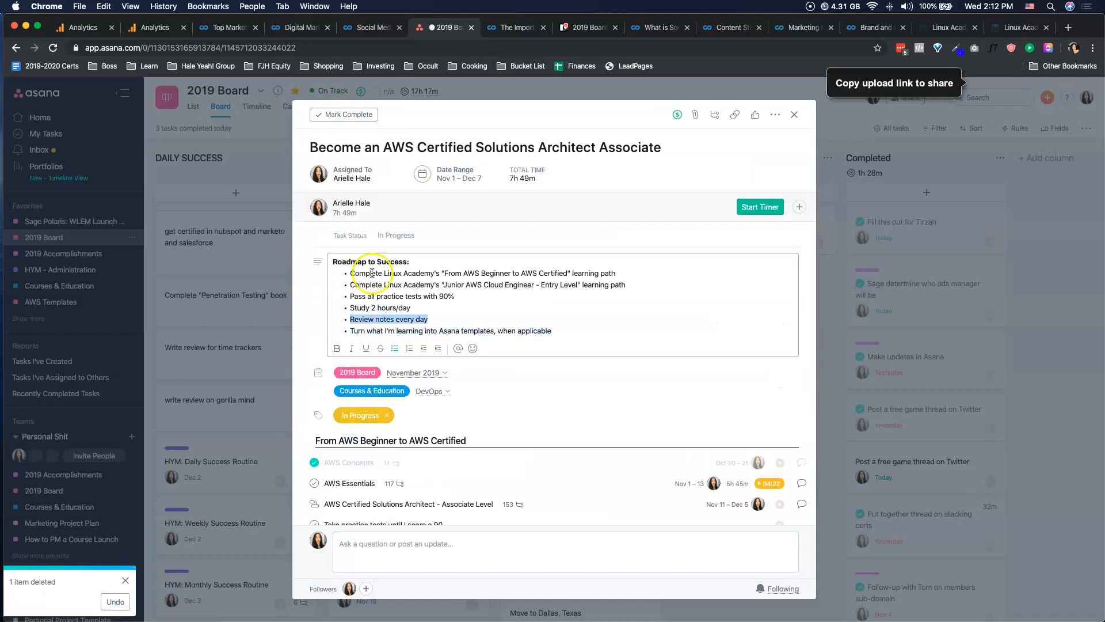
scroll(562, 361, "down", 3)
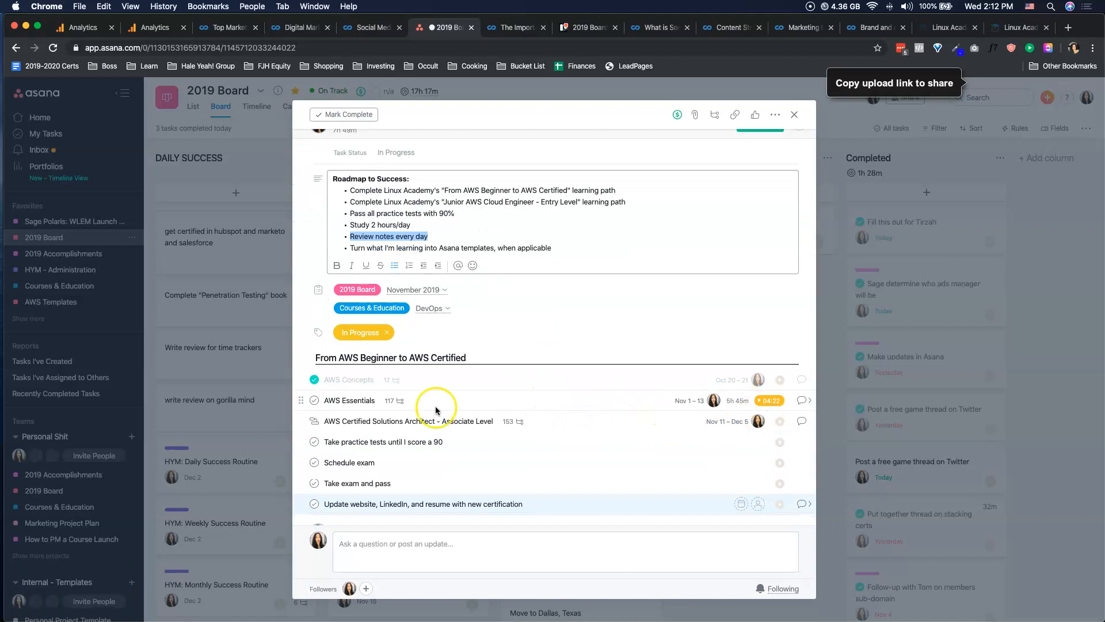
left_click(344, 400)
left_click(803, 400)
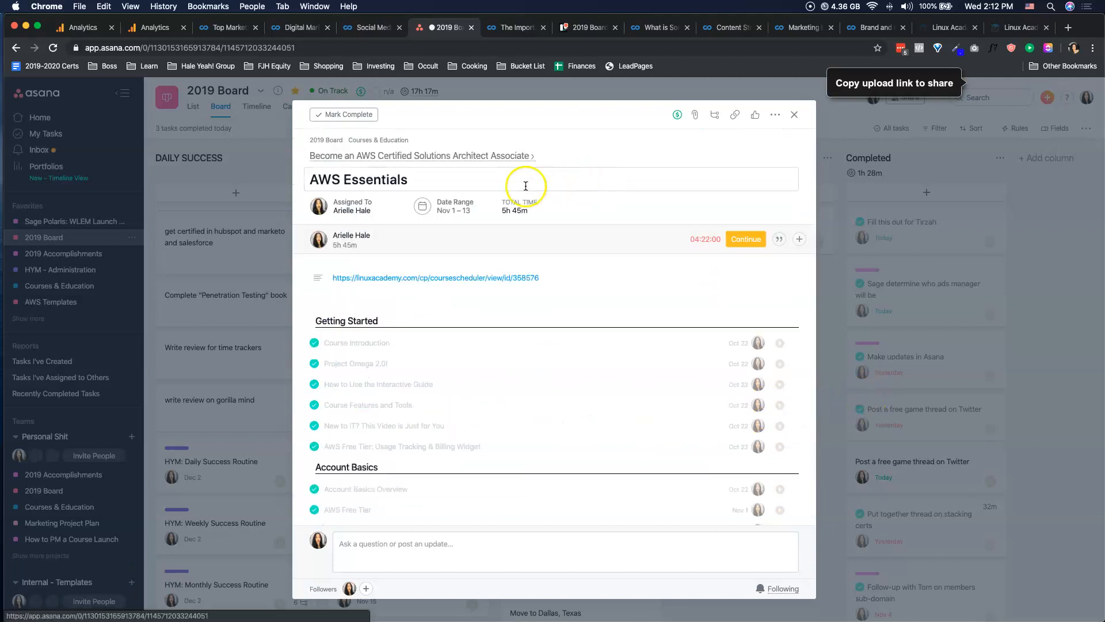
Edit the tracked time of AWS Essentials so Wednesday has 1 hour, and save it.
left_click(799, 239)
left_click(761, 281)
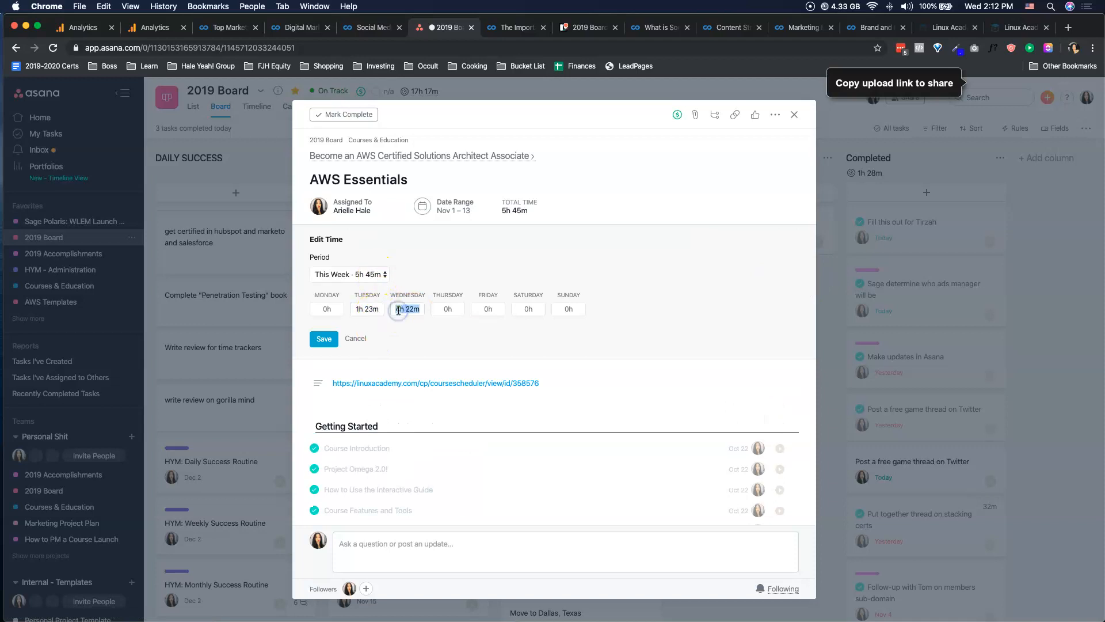
key("Return")
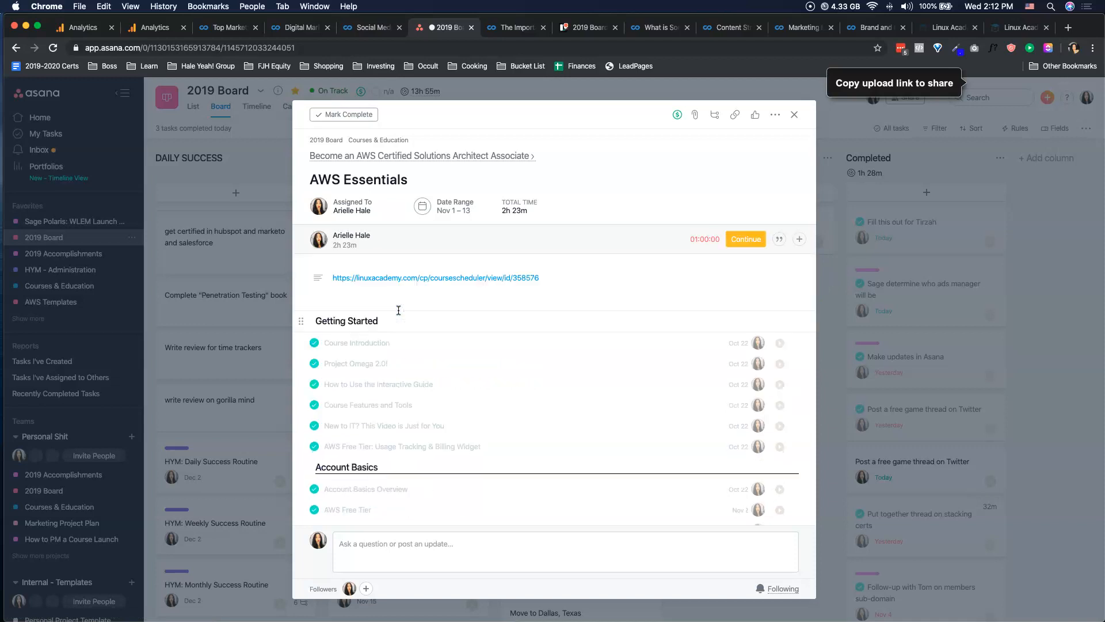
Rename the AWS Essentials subtask as "Course: AWS Essentials".
scroll(463, 292, "down", 2)
scroll(463, 291, "up", 2)
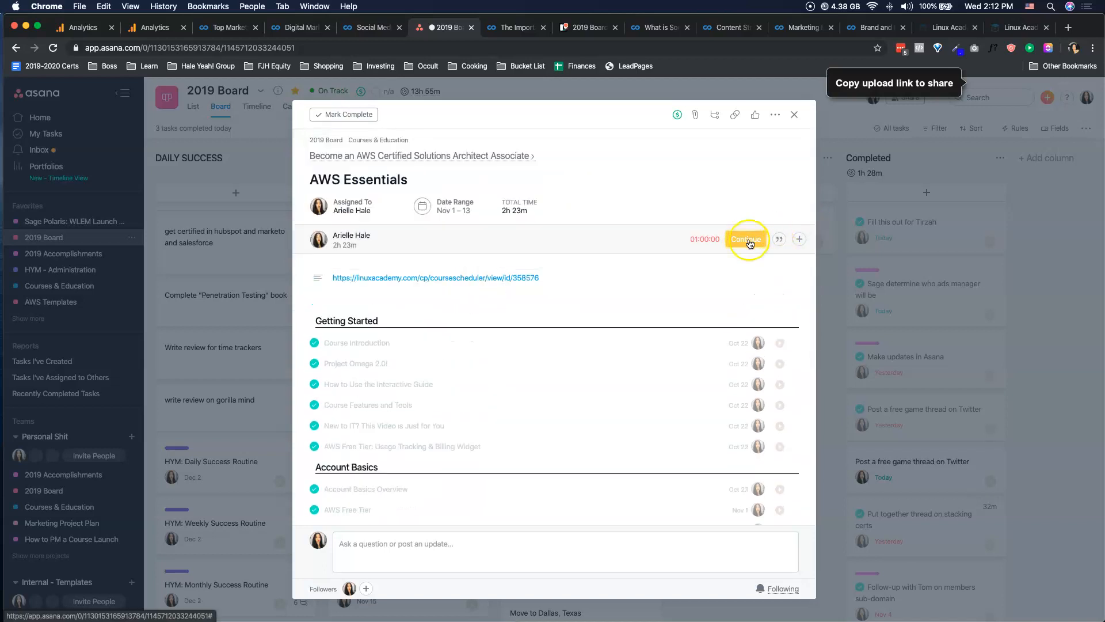
scroll(624, 259, "down", 5)
scroll(393, 416, "up", 5)
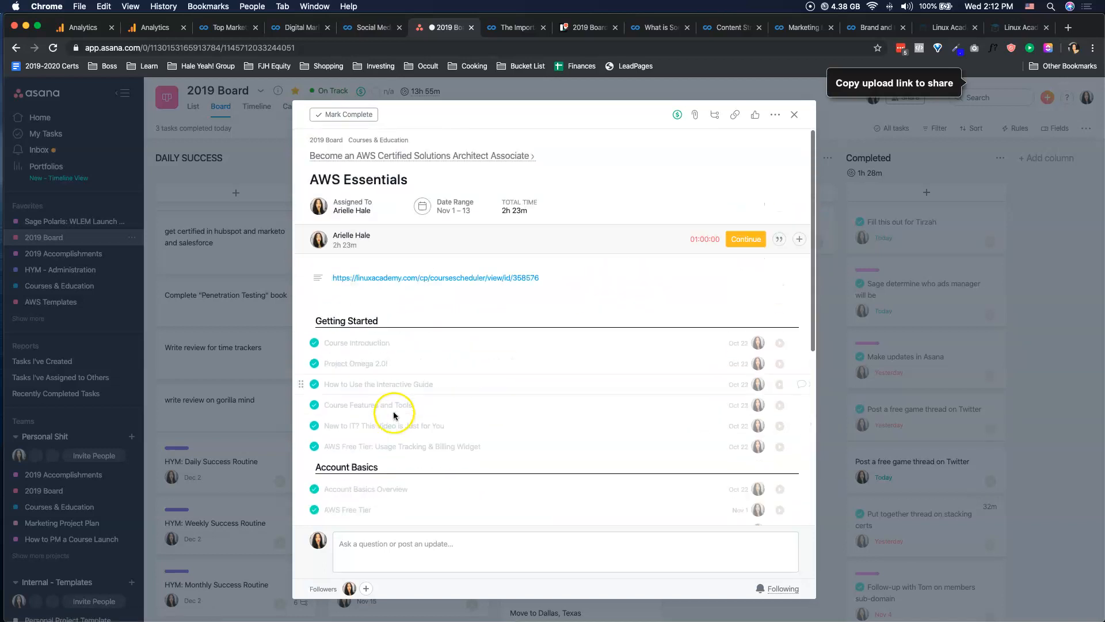
triple_click(353, 179)
left_click(309, 180)
type("Course:")
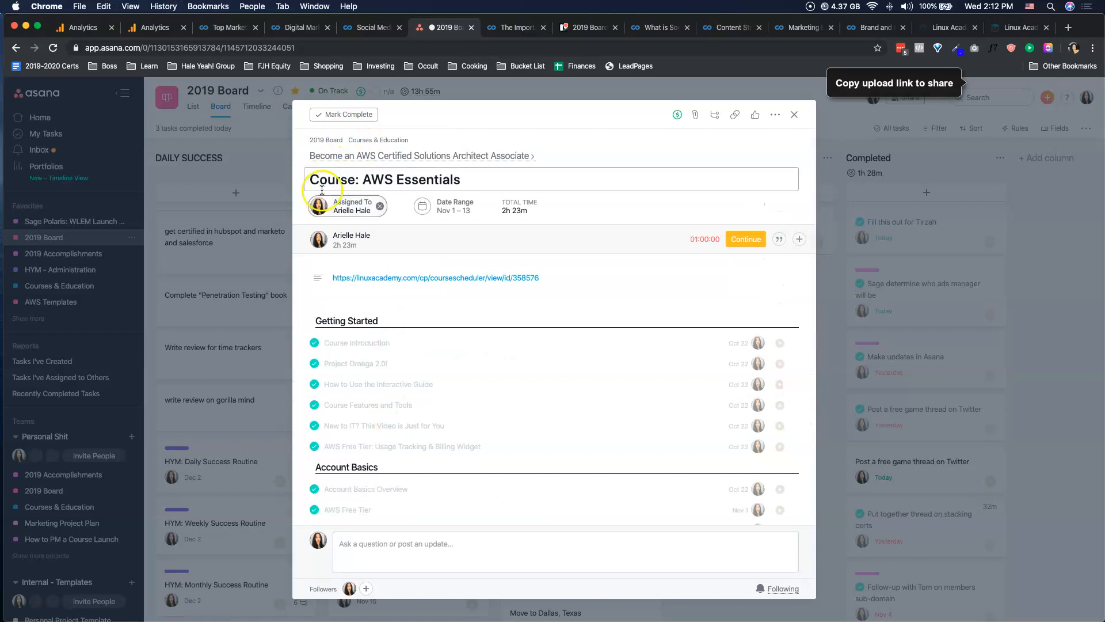
Load the remaining subtasks of the AWS Essentials course and examine the lessons and due dates under Computer Services and Storage Services.
scroll(369, 230, "down", 3)
scroll(378, 265, "down", 3)
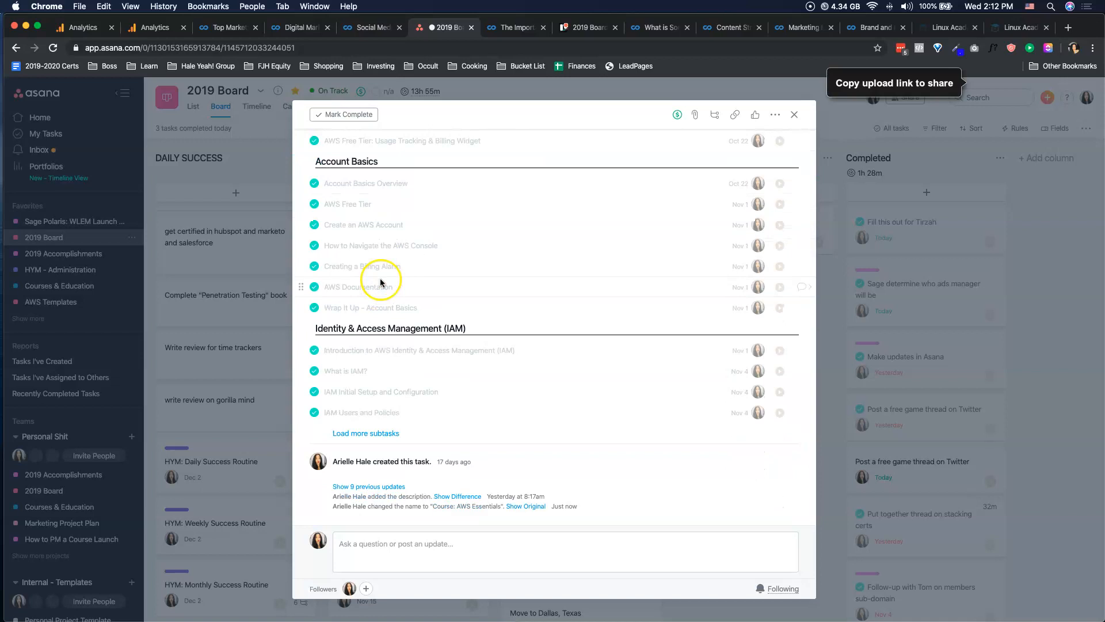
left_click(381, 433)
scroll(514, 354, "down", 5)
scroll(514, 353, "down", 5)
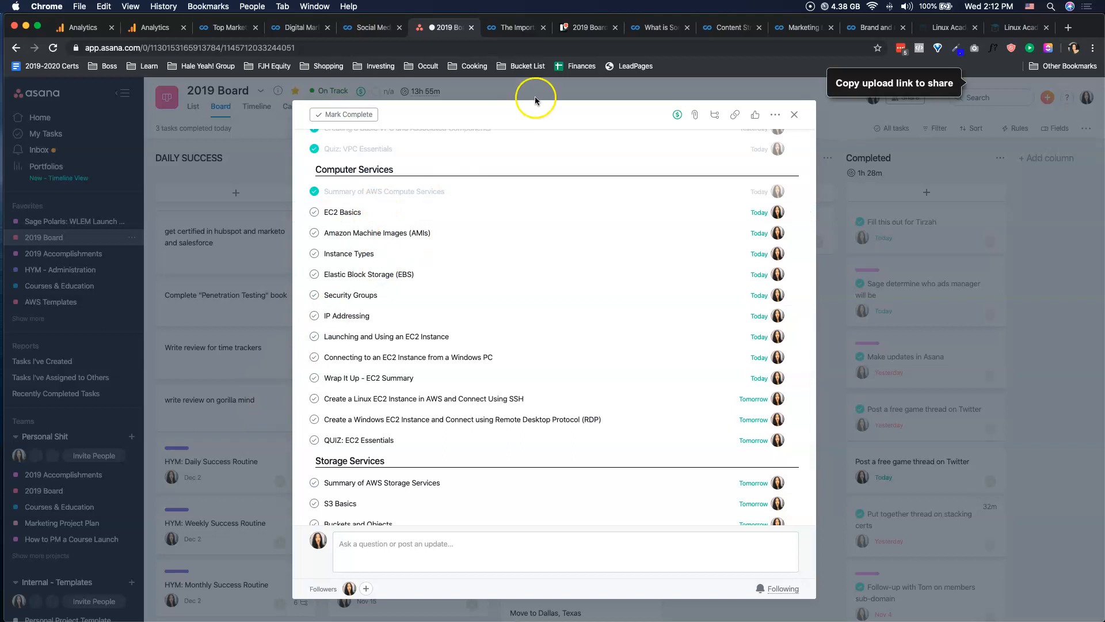
left_click(342, 213)
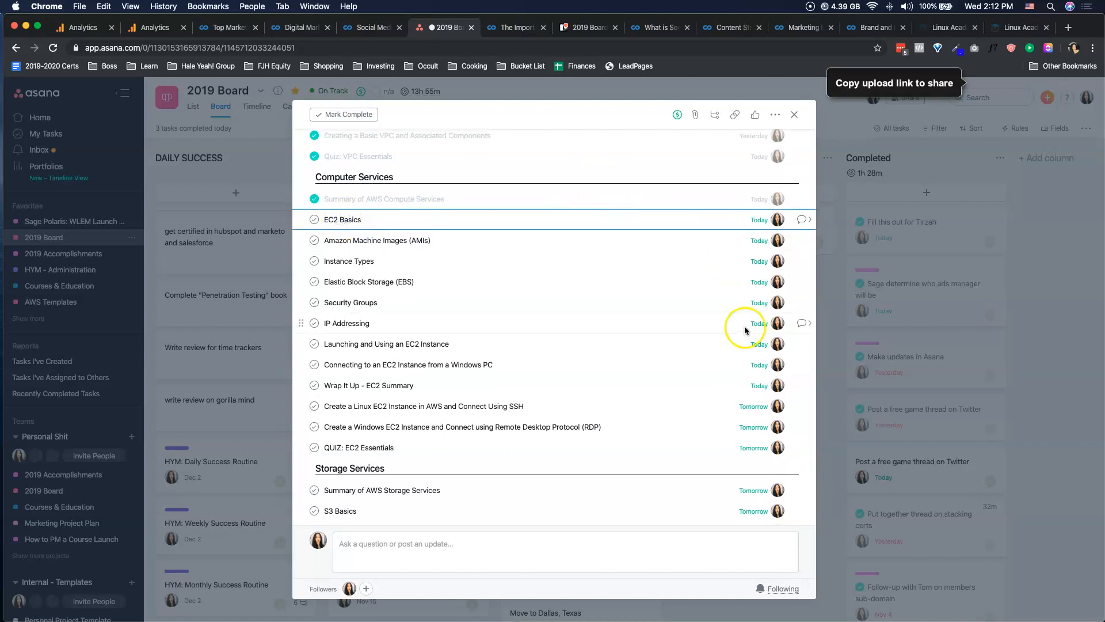
scroll(419, 226, "down", 1)
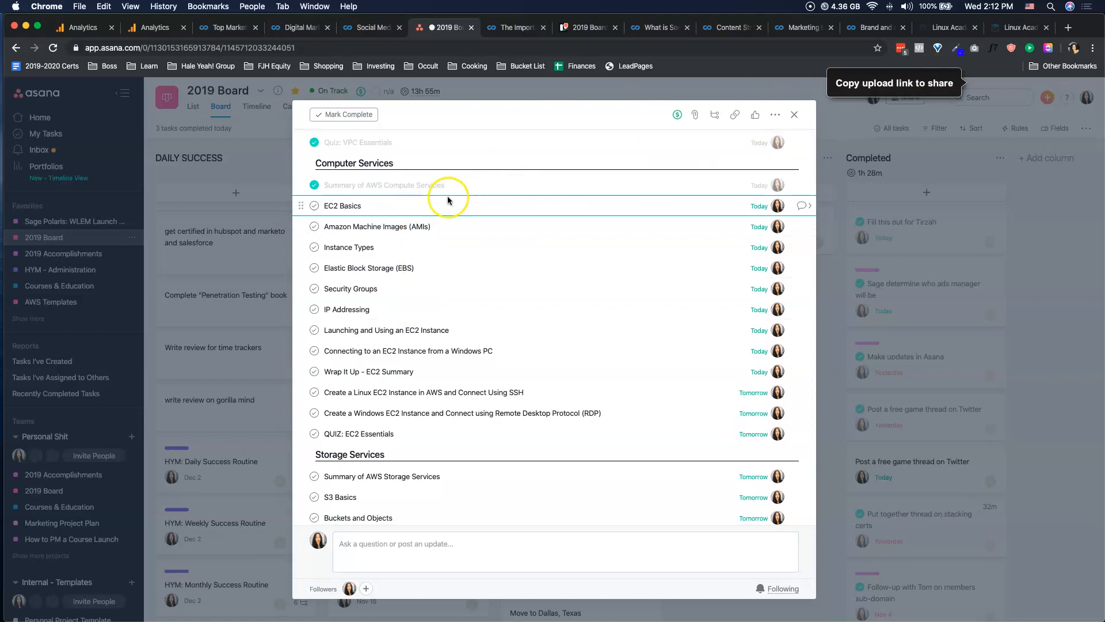
left_click(456, 220)
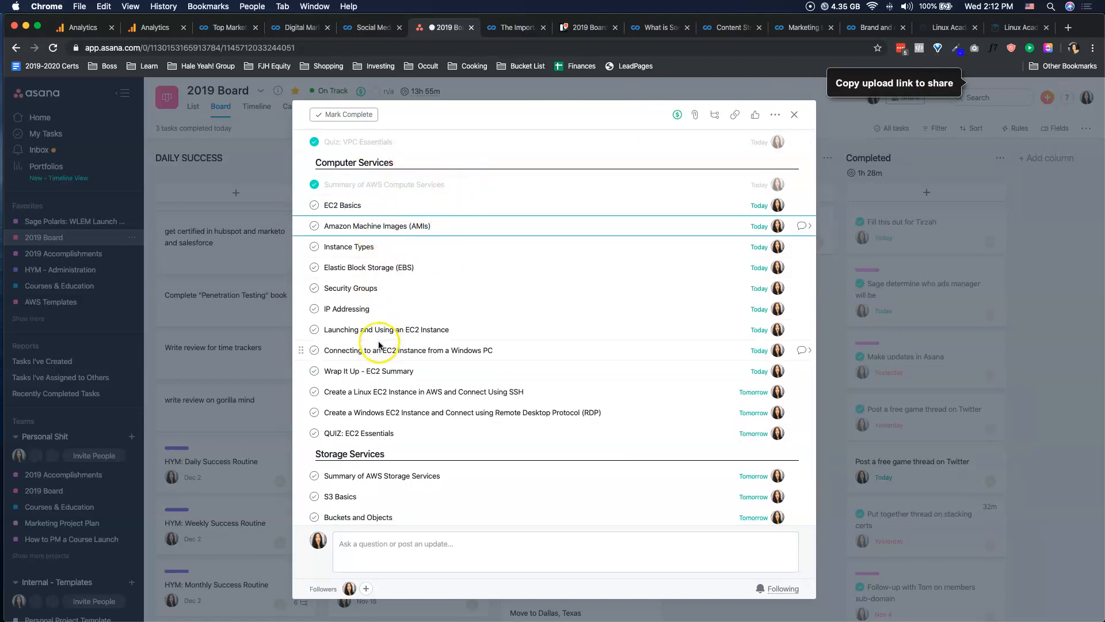
scroll(385, 345, "down", 5)
left_click(379, 275)
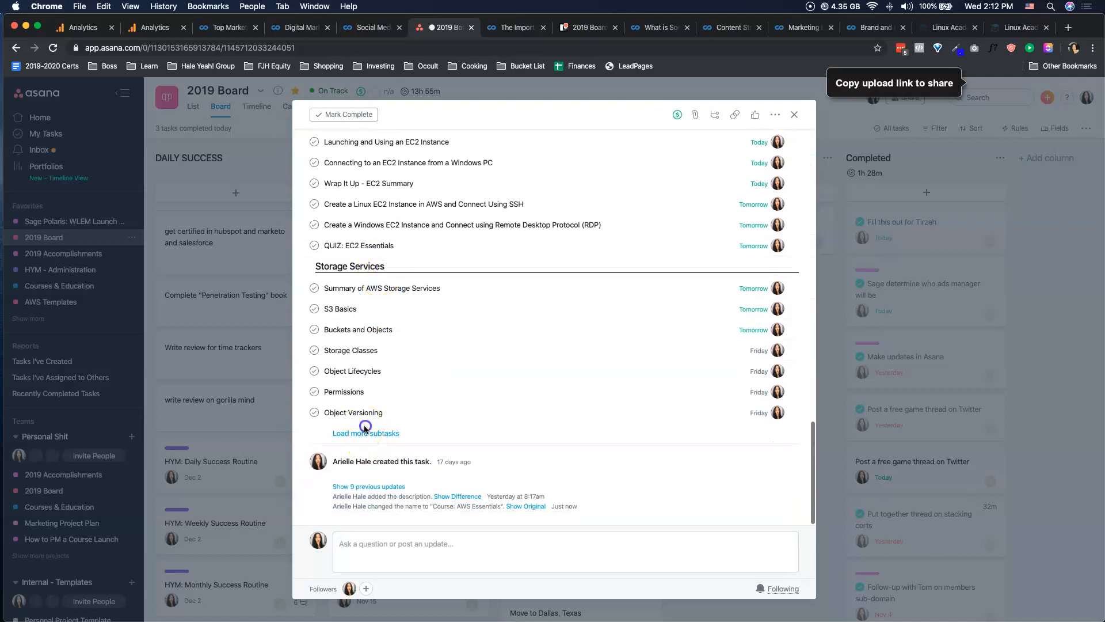
left_click(365, 429)
scroll(454, 290, "down", 15)
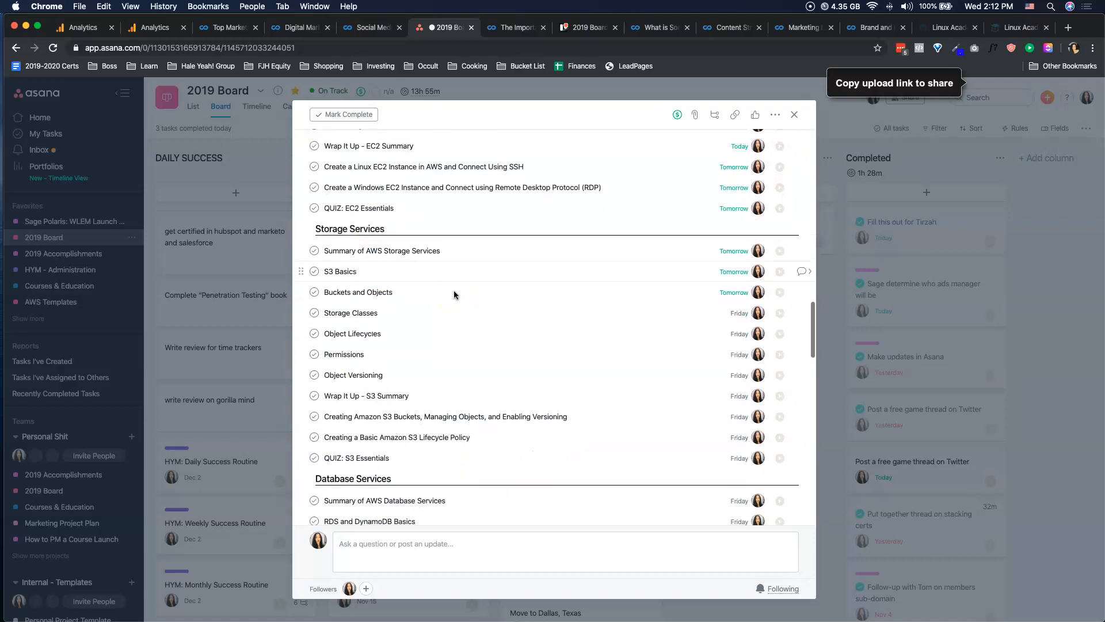
scroll(454, 293, "up", 15)
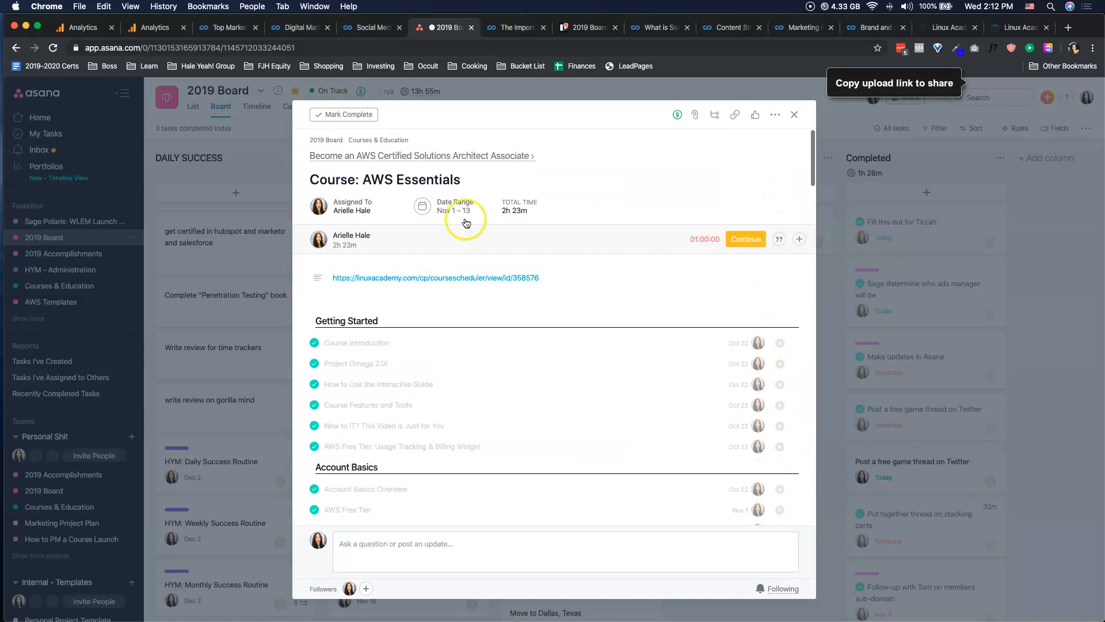
Return to the parent certification task, look over its subtasks, and close it to get back to the board.
left_click(433, 155)
scroll(371, 477, "down", 3)
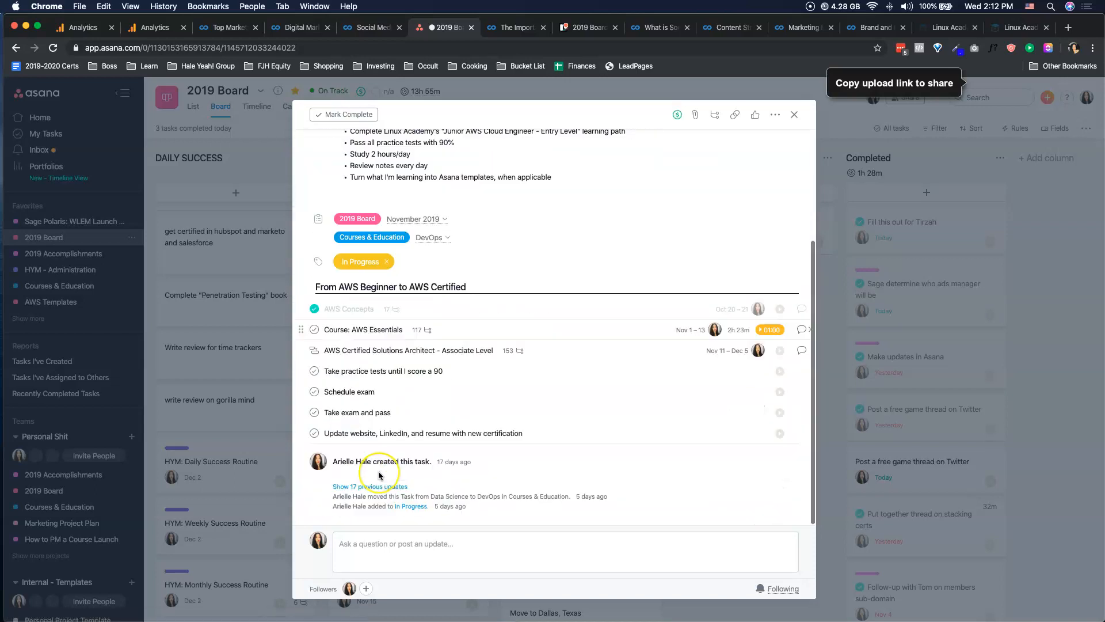
scroll(378, 475, "up", 3)
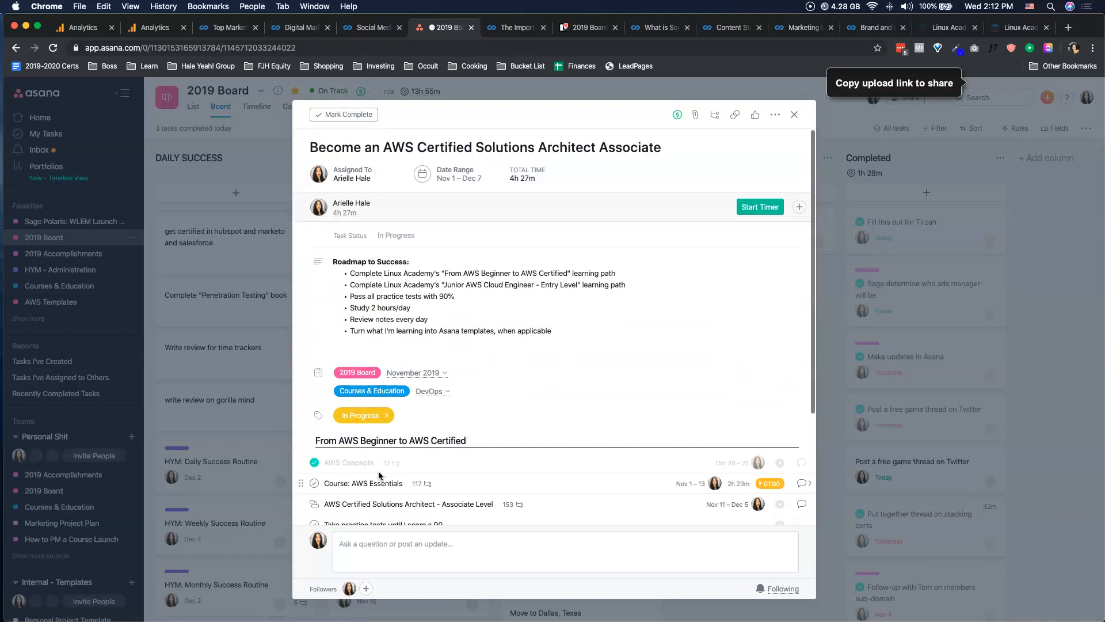
left_click(988, 353)
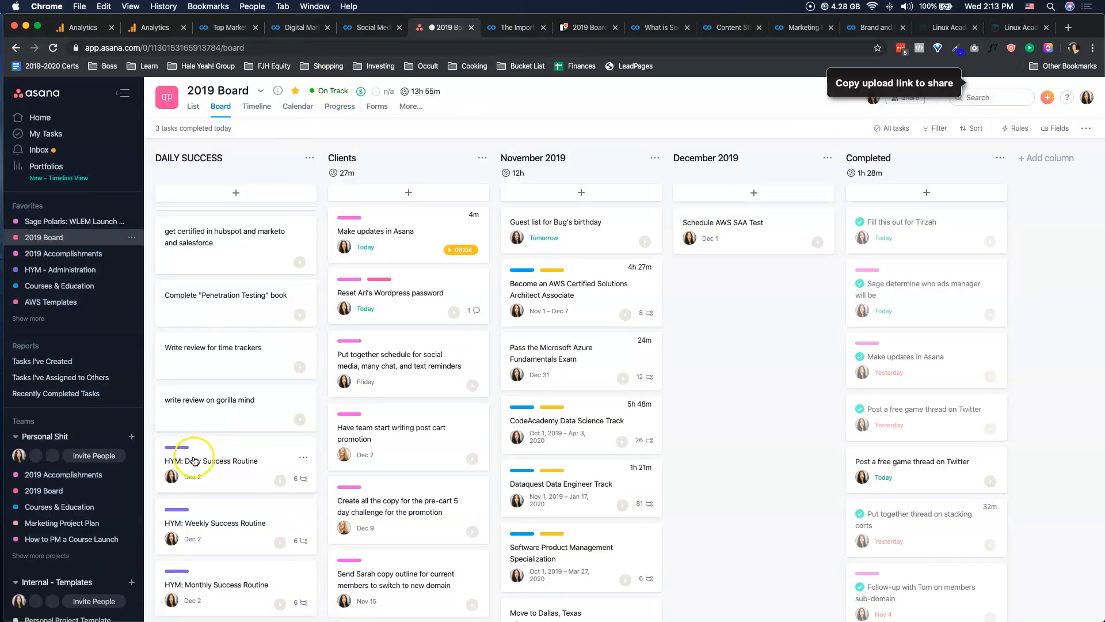
Create a blank project named "Level Up" in the Personal Shit team, using the List default view.
left_click(132, 436)
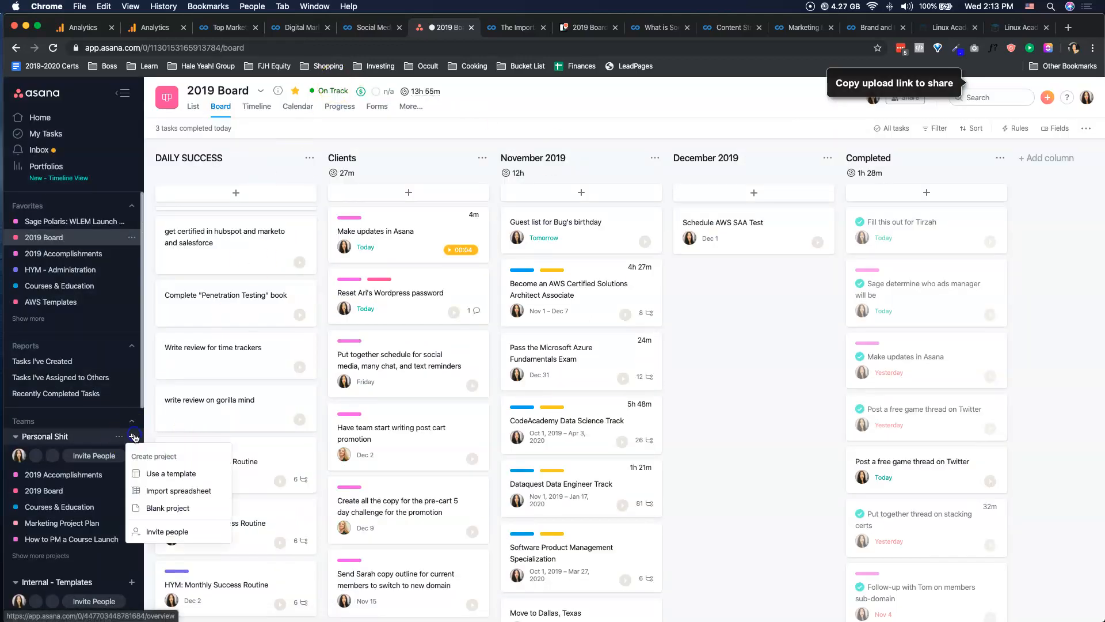
left_click(163, 510)
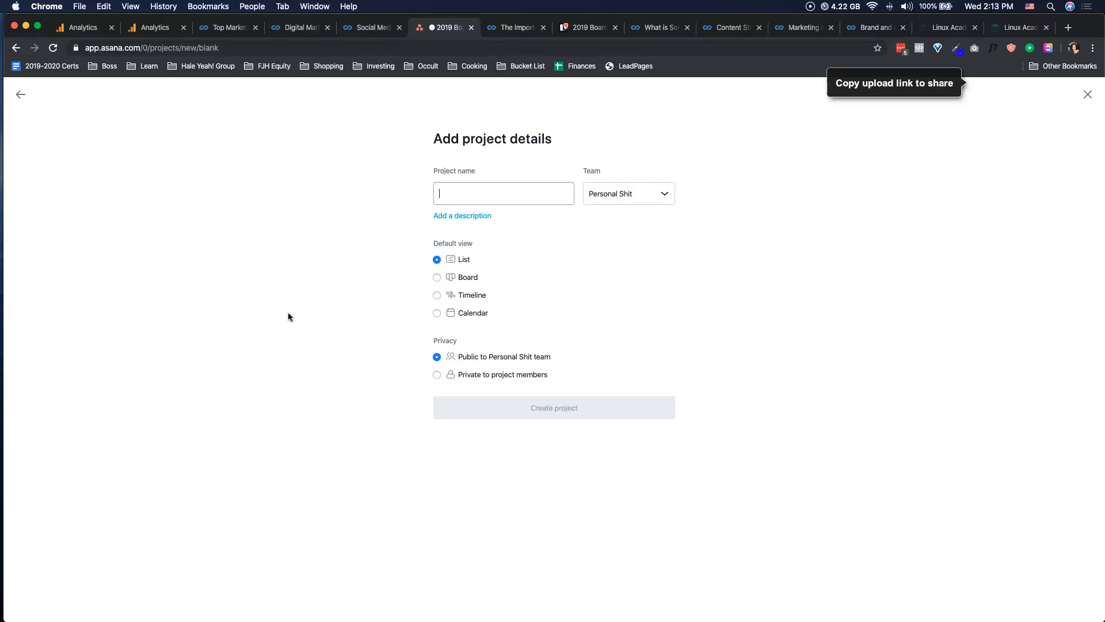
type("Courses I Completed")
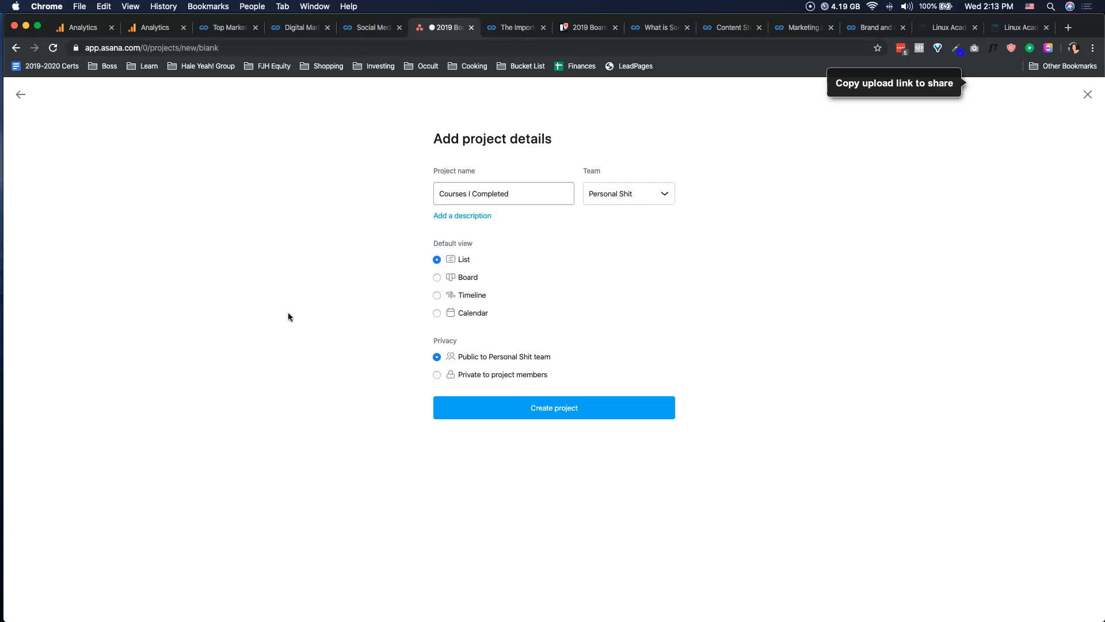
key("super+a")
type("L")
key("BackSpace")
type("Lev")
left_click(509, 406)
Add a section named "Data Science" to the Level Up project.
left_click(189, 221)
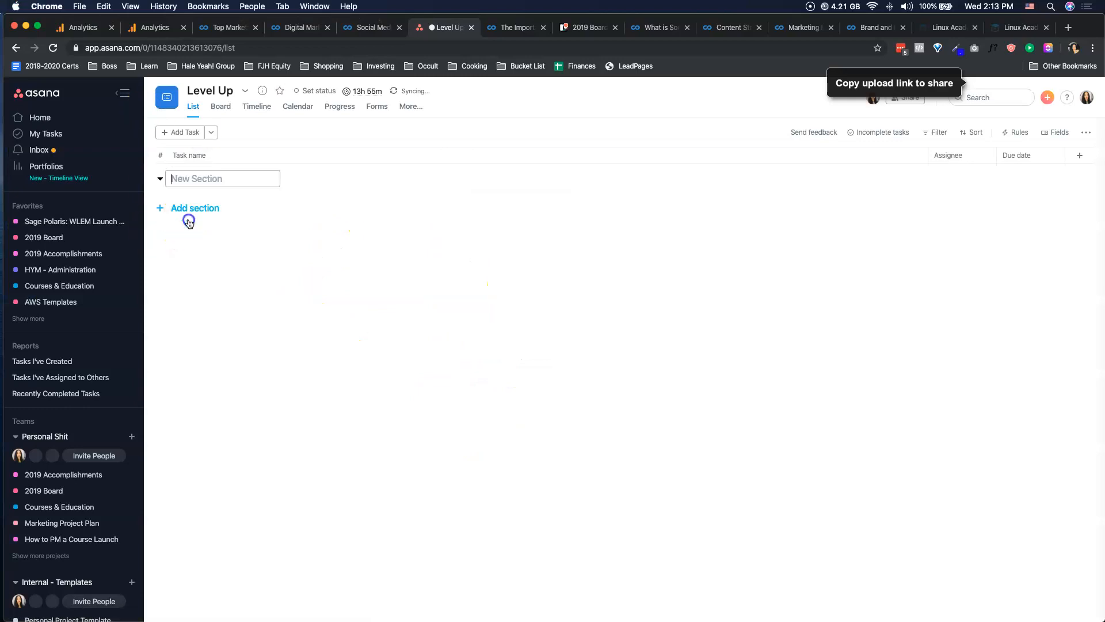
type("Ckyd")
key("BackSpace")
key("BackSpace")
key("BackSpace")
type("D")
key("BackSpace")
key("BackSpace")
type("DE")
key("BackSpace")
type("ata")
Add a section named "DevOps" below the Data Science section.
key("BackSpace")
type("a Science")
key("Return")
type("DE")
key("BackSpace")
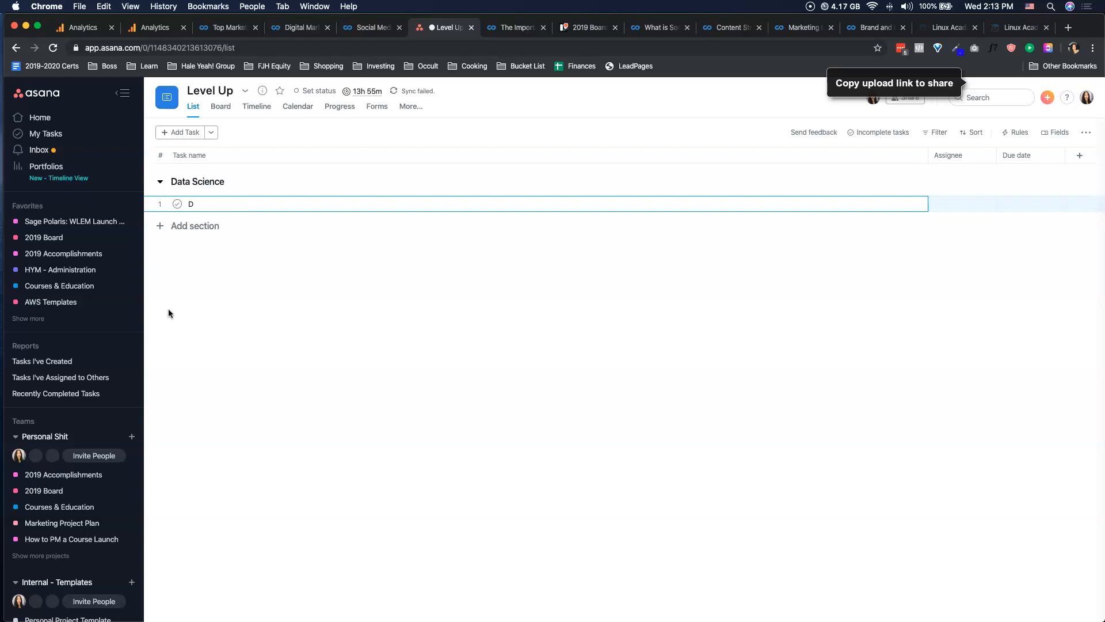
left_click(188, 225)
type("DevOps")
key("Return")
Add a section named "Marketing" below the DevOps section.
left_click(190, 287)
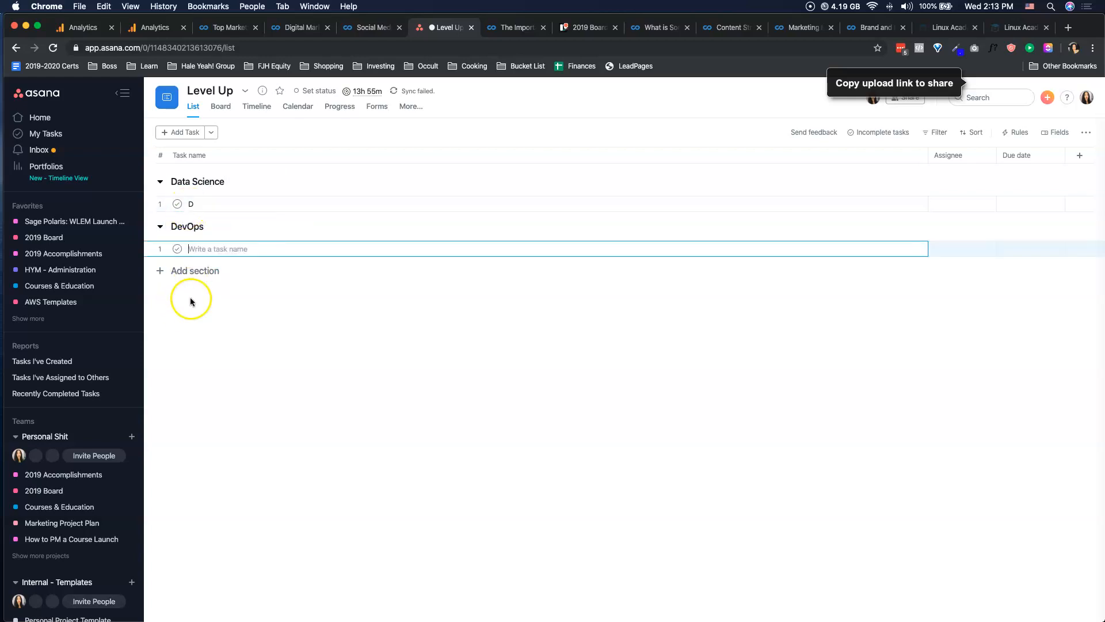
left_click(192, 276)
type("Marketing")
key("Return")
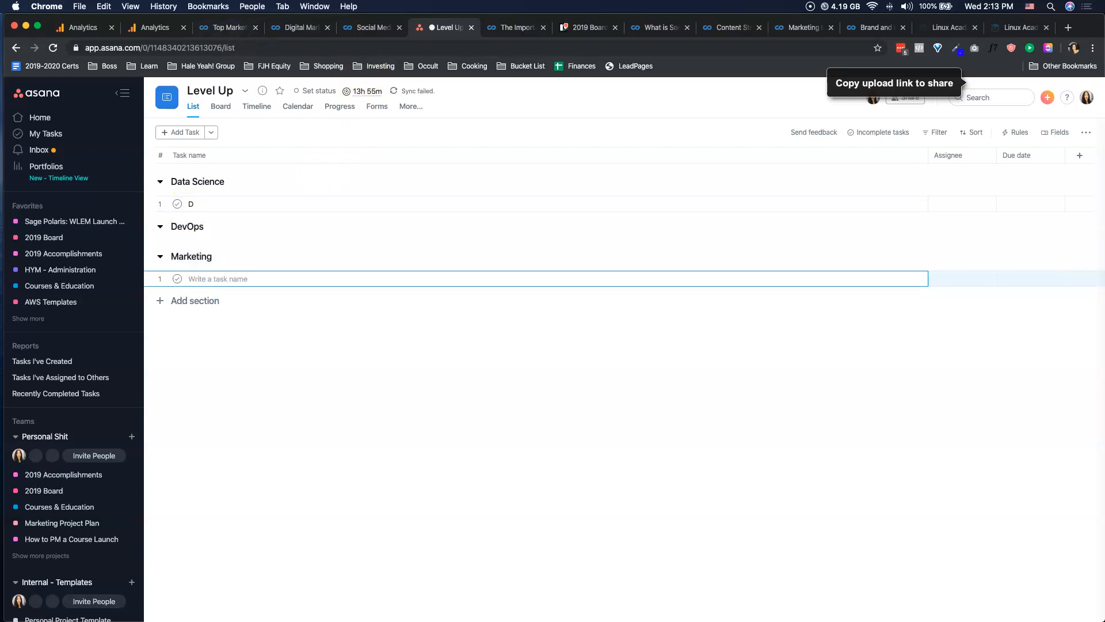
Copy the title "Digital Marketing Specialization" from its Coursera page and paste it as the first task in the Marketing section.
left_click_drag(305, 31, 371, 28)
scroll(345, 291, "up", 15)
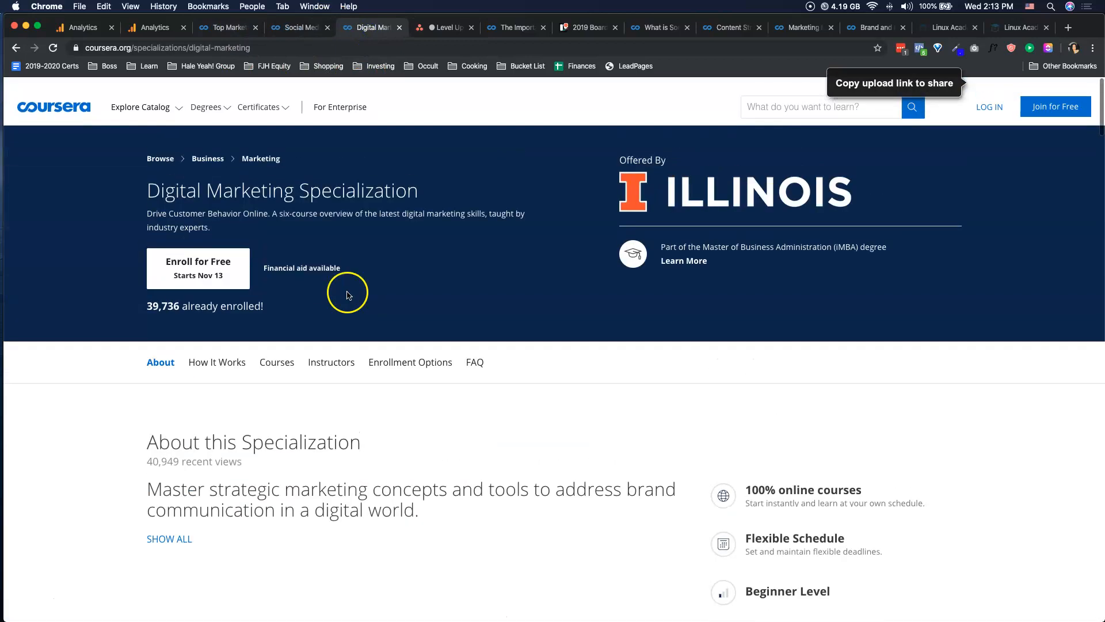
triple_click(287, 183)
key("super+c")
left_click(444, 29)
left_click(184, 277)
key("super+v")
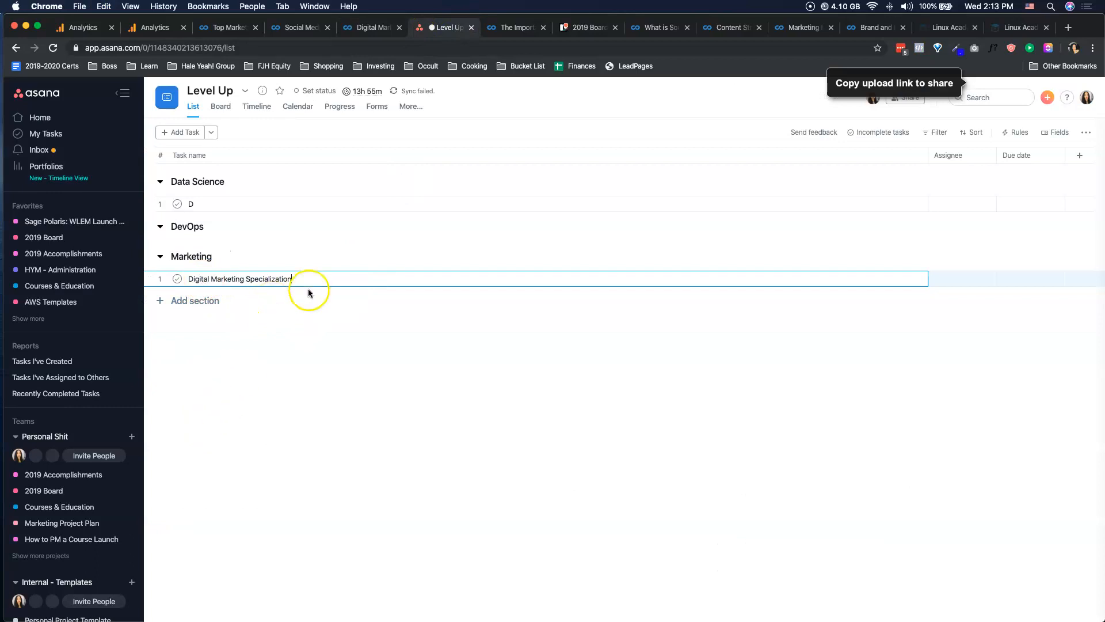
Paste the Coursera URL of the Digital Marketing Specialization page into the description of the matching Marketing task.
left_click(904, 280)
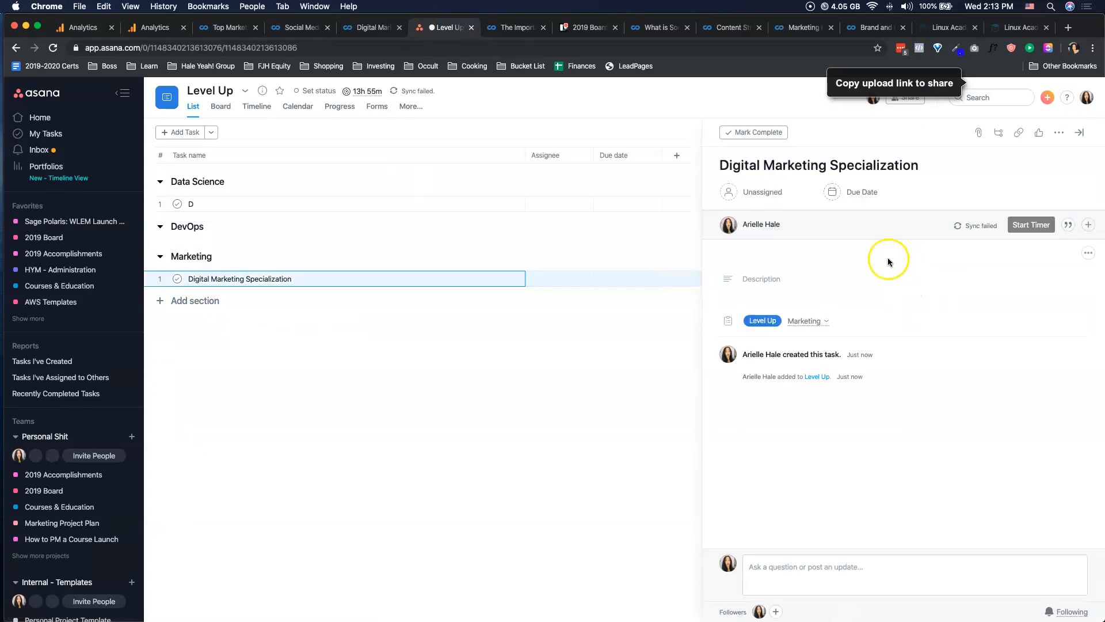
left_click(347, 28)
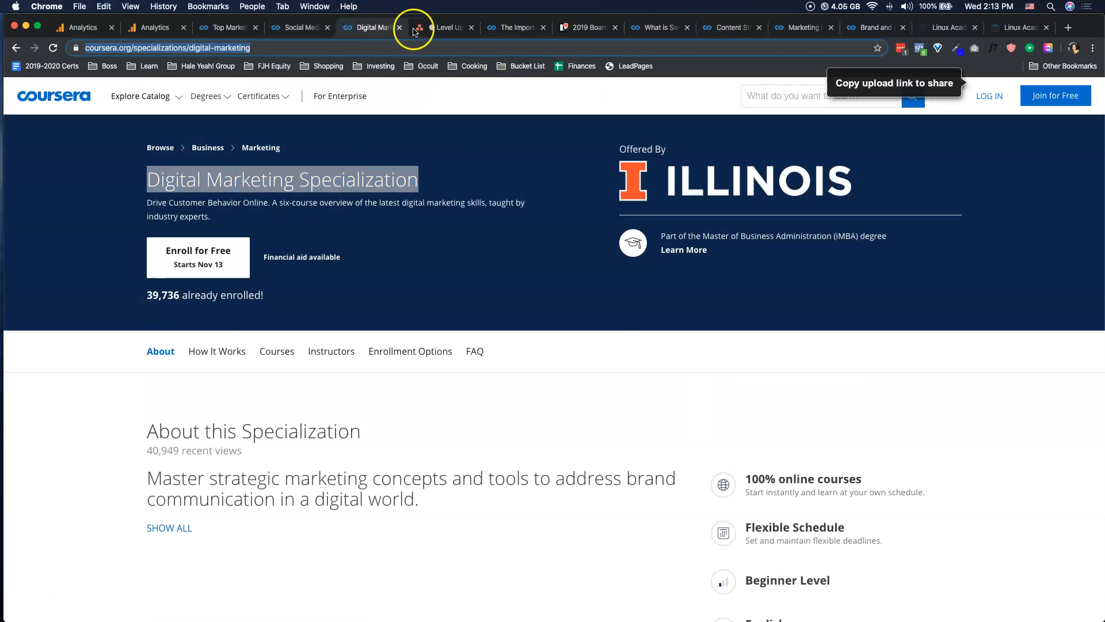
left_click(443, 27)
left_click(786, 279)
key("cmd+v")
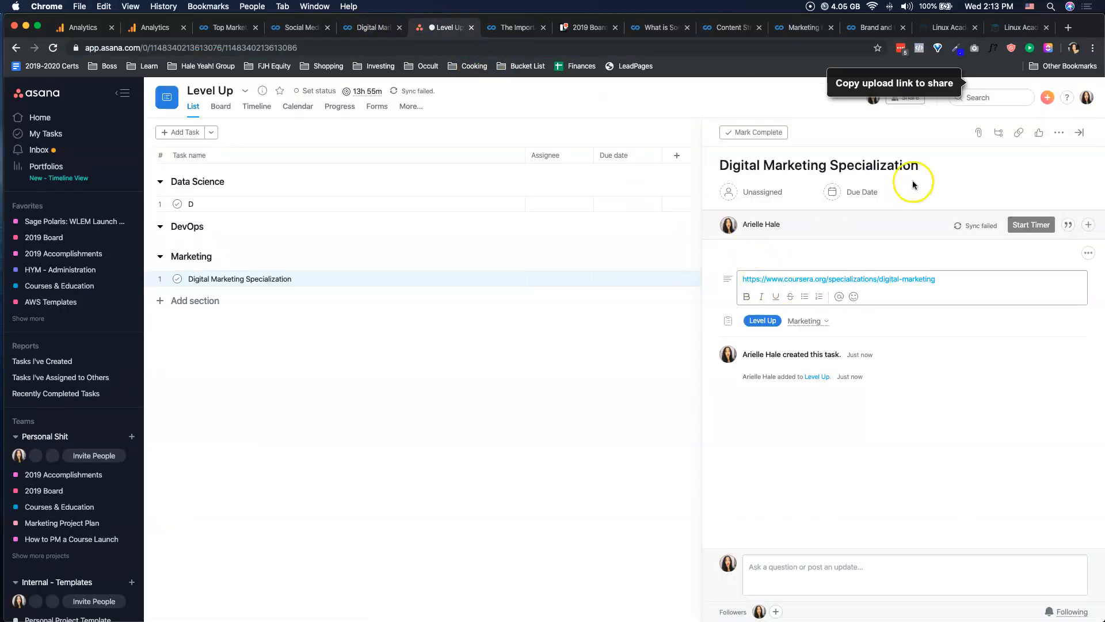
Assign the Digital Marketing Specialization task to the account owner and set its due date to December 6.
left_click(756, 193)
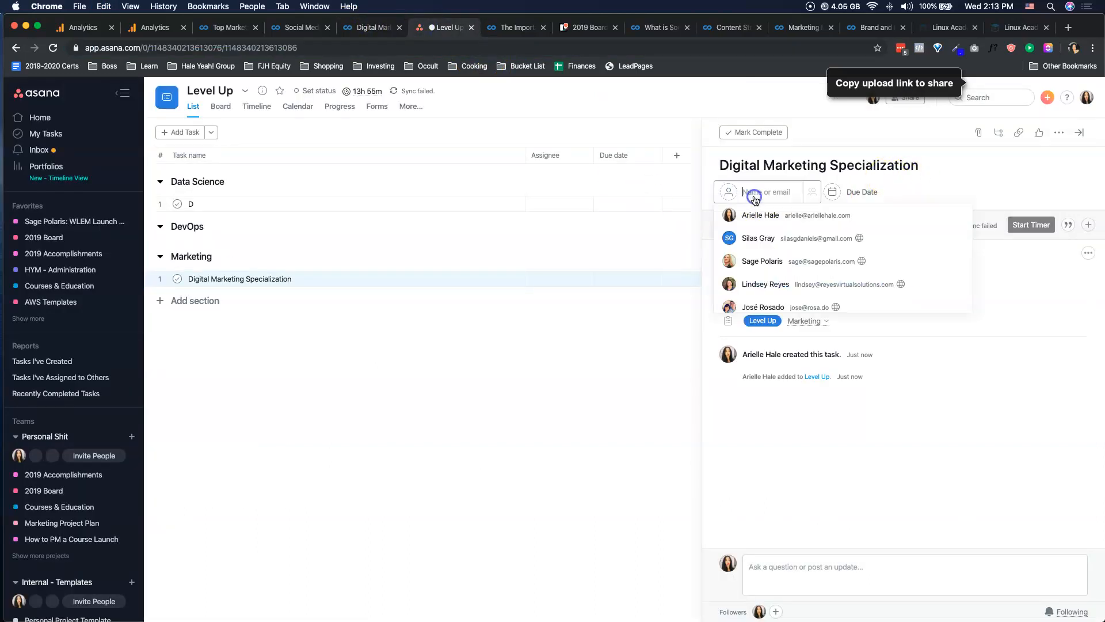
left_click(773, 222)
left_click(838, 192)
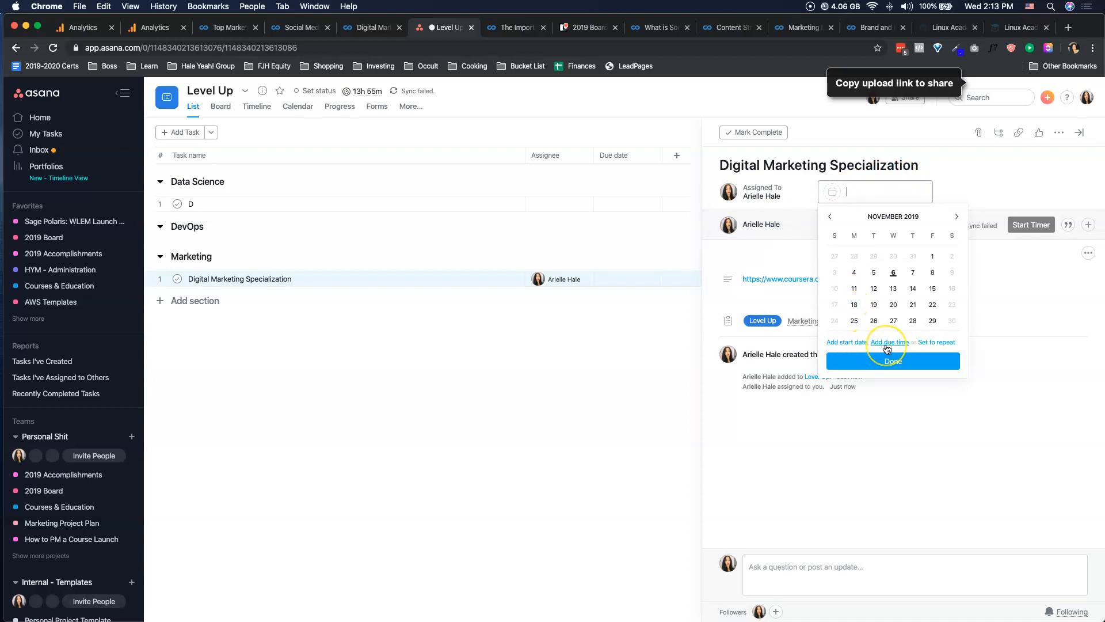
left_click(957, 217)
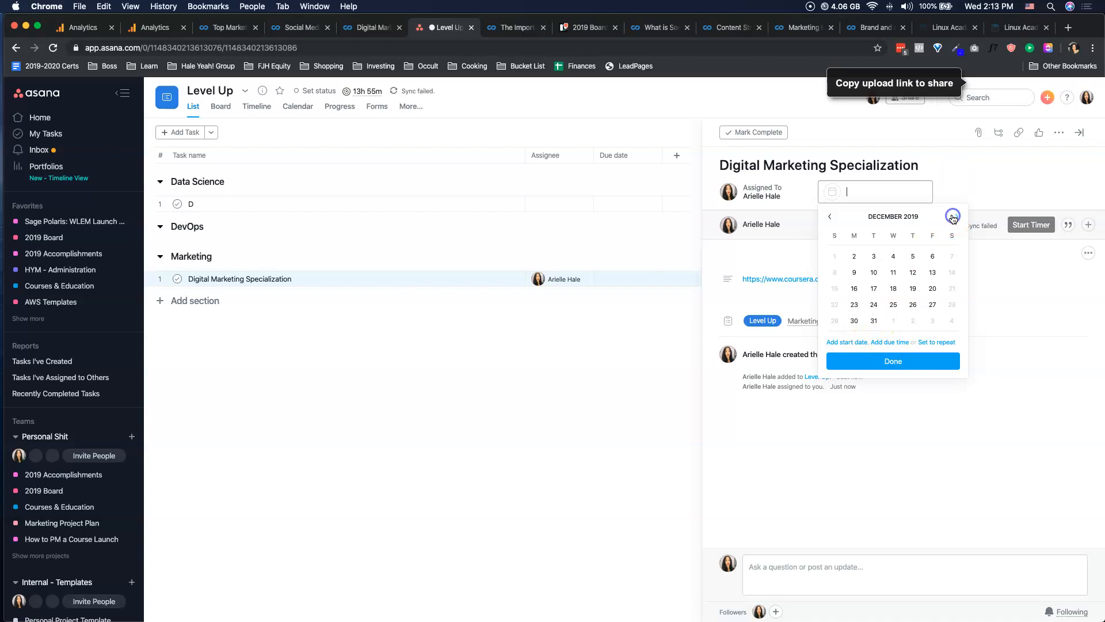
left_click(934, 256)
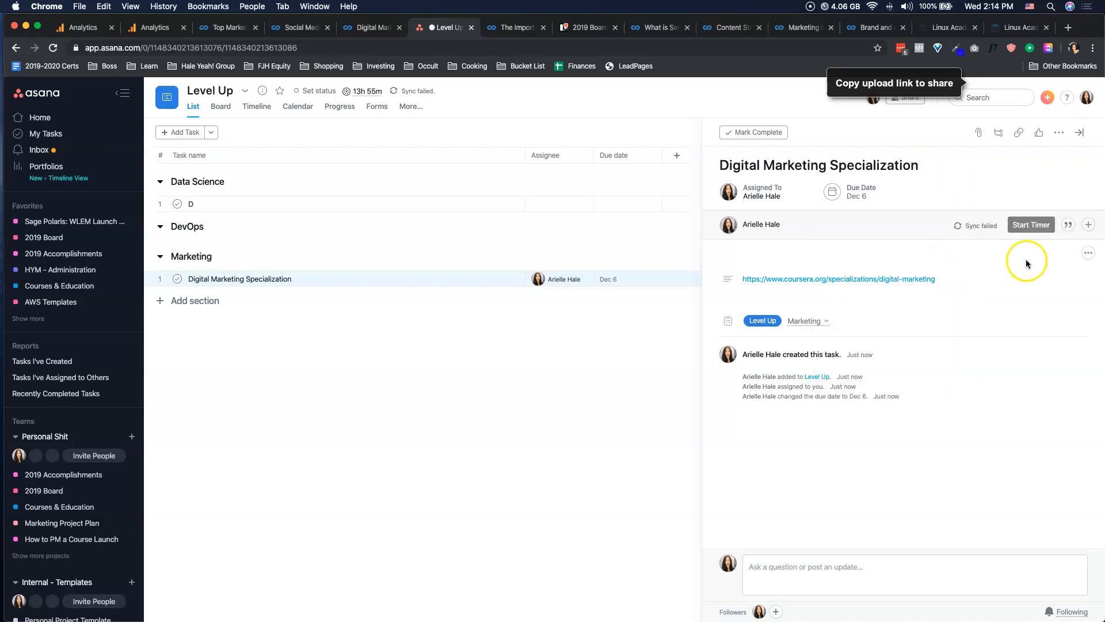
Add the subtask "Course #1: Marketing in a Digital World", copying the course title from the specialization's Coursera course list.
left_click(1001, 133)
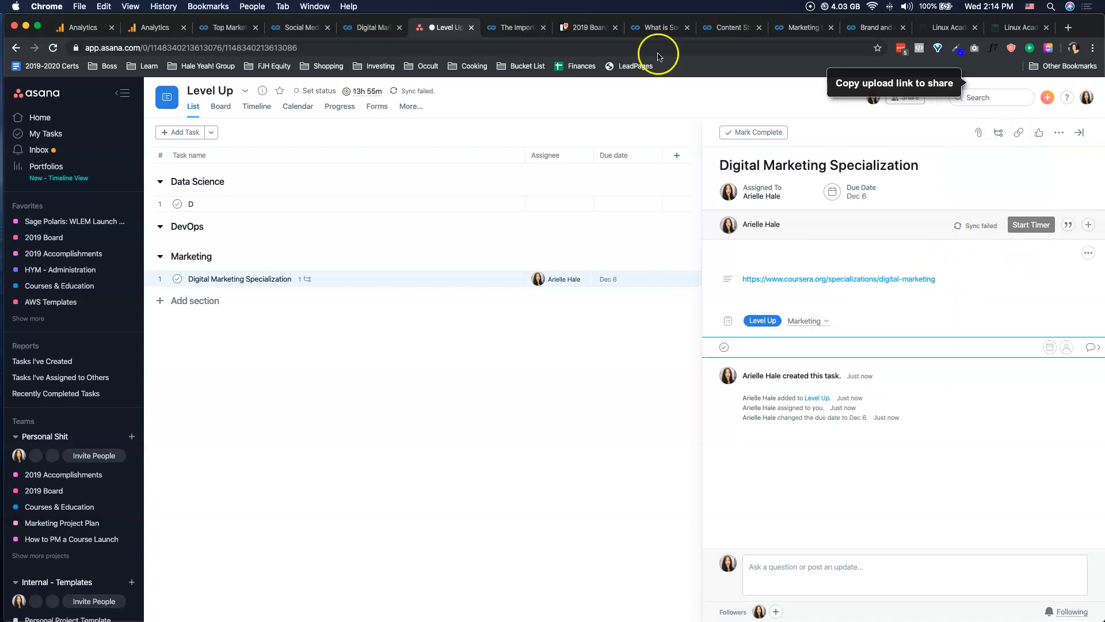
left_click(369, 27)
scroll(355, 282, "down", 5)
scroll(322, 274, "up", 2)
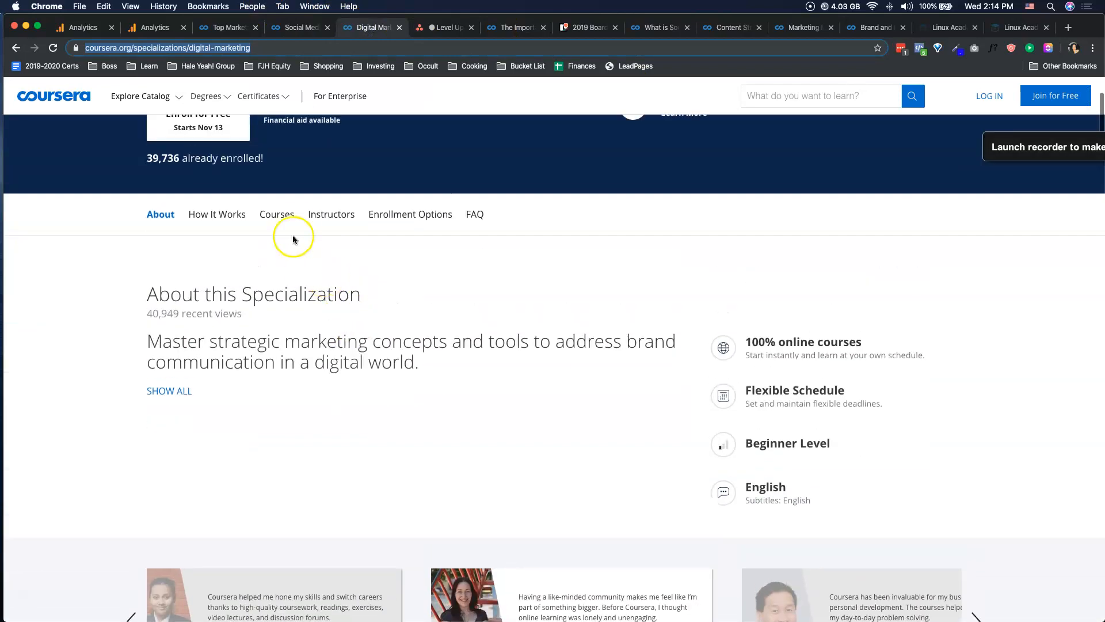
left_click(278, 215)
right_click(470, 282)
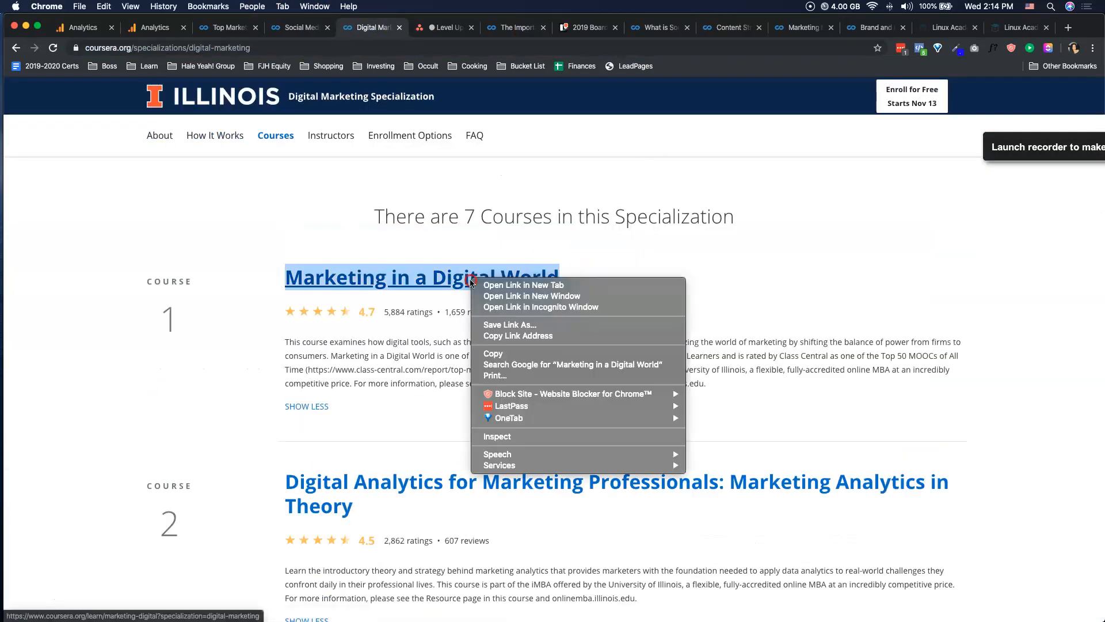
left_click(495, 353)
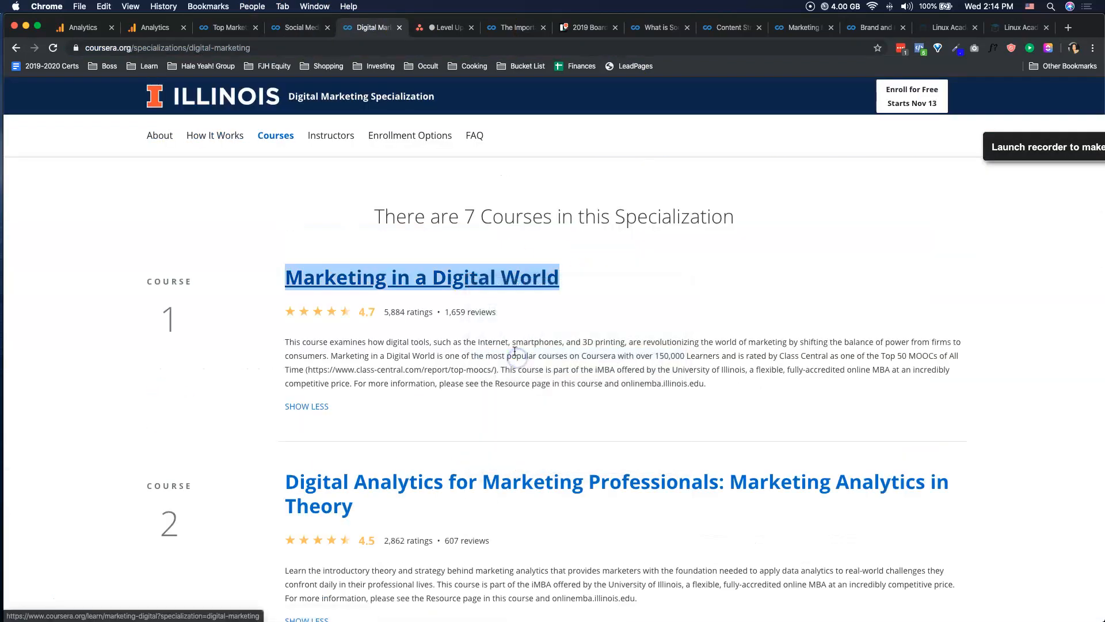
left_click(435, 28)
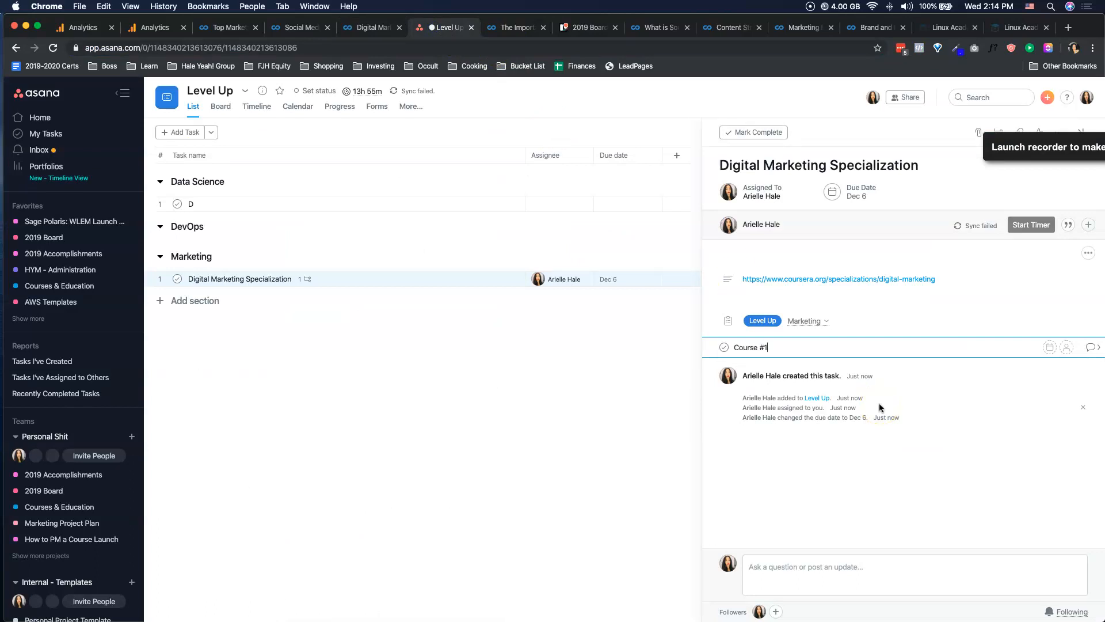
key("Return")
left_click(806, 348)
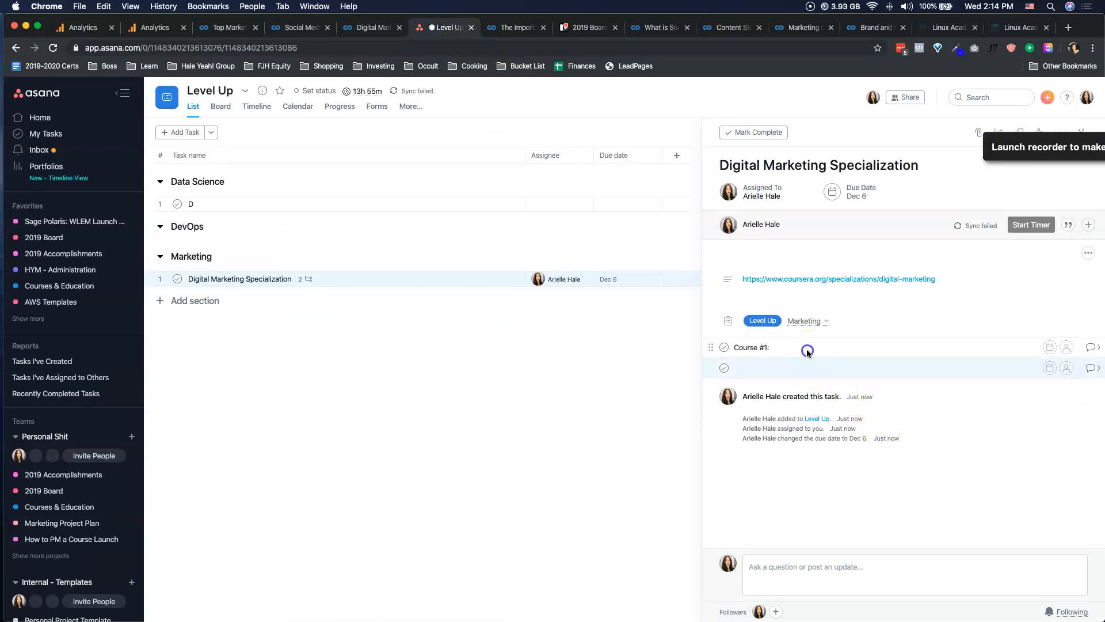
key("super+v")
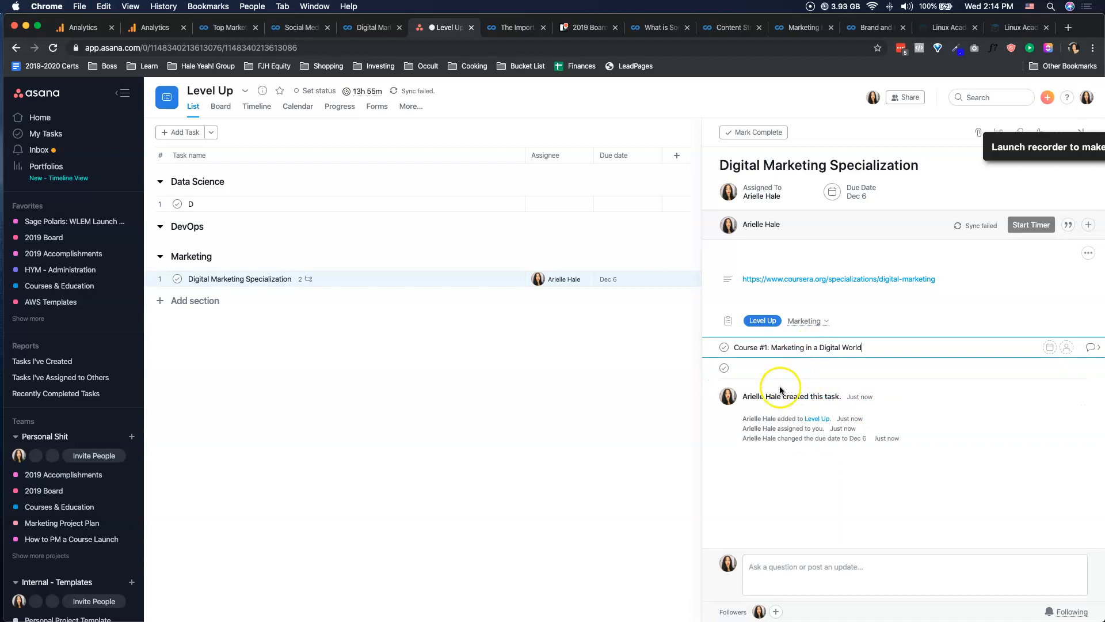
Add the subtask "Course #2: Digital Analytics for Marketing Professionals: Marketing Analytics in Theory", copying the course title from Coursera.
left_click(361, 27)
scroll(305, 311, "down", 3)
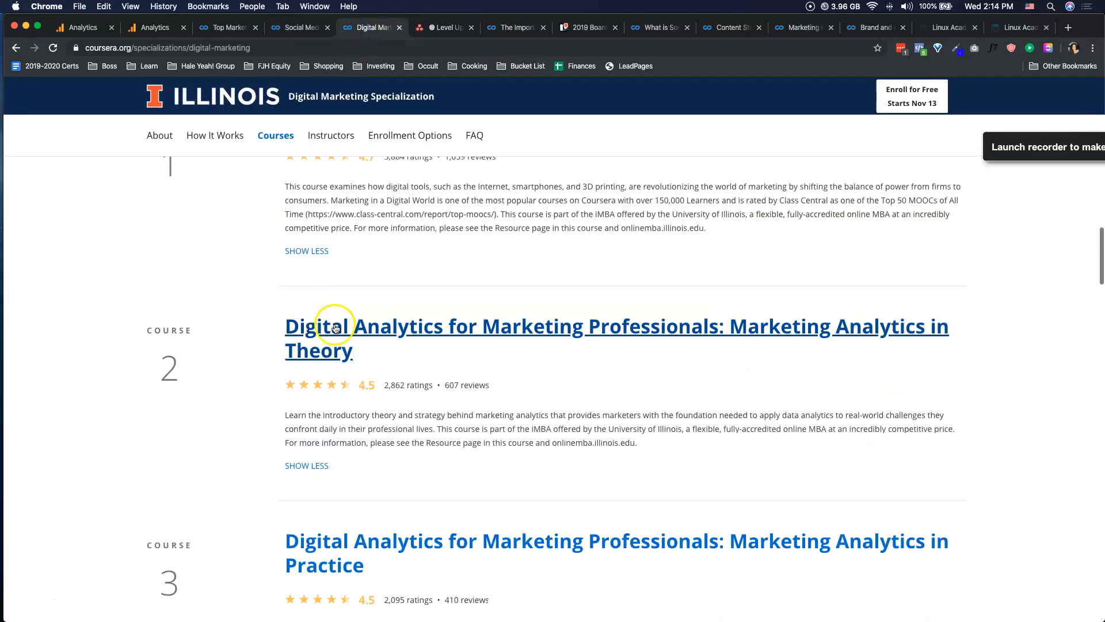
right_click(336, 326)
left_click(357, 398)
left_click(440, 27)
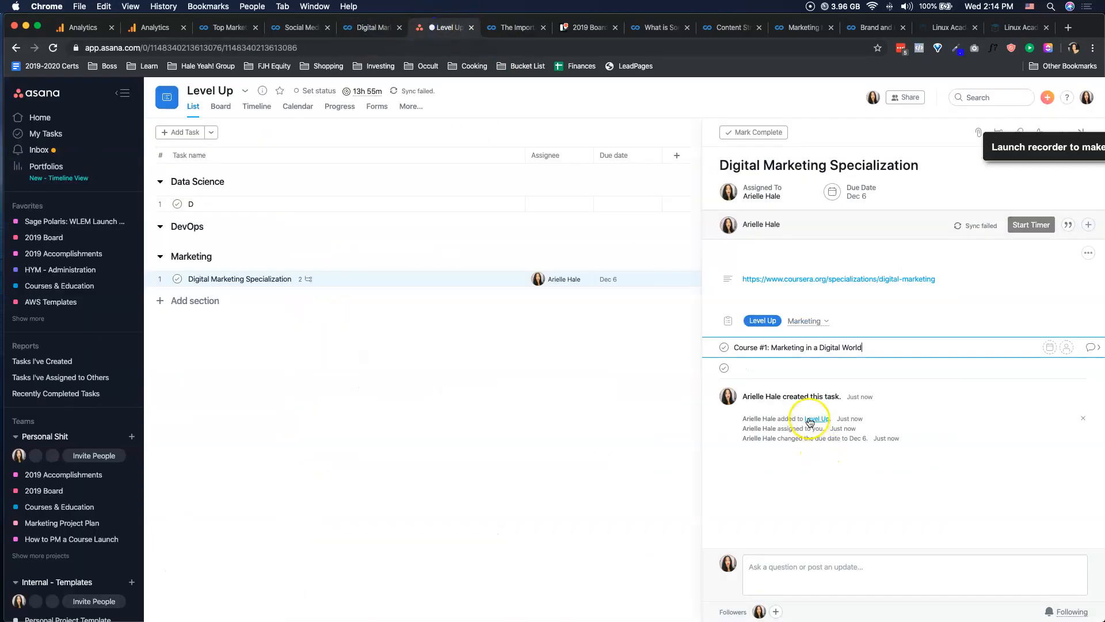
left_click(766, 369)
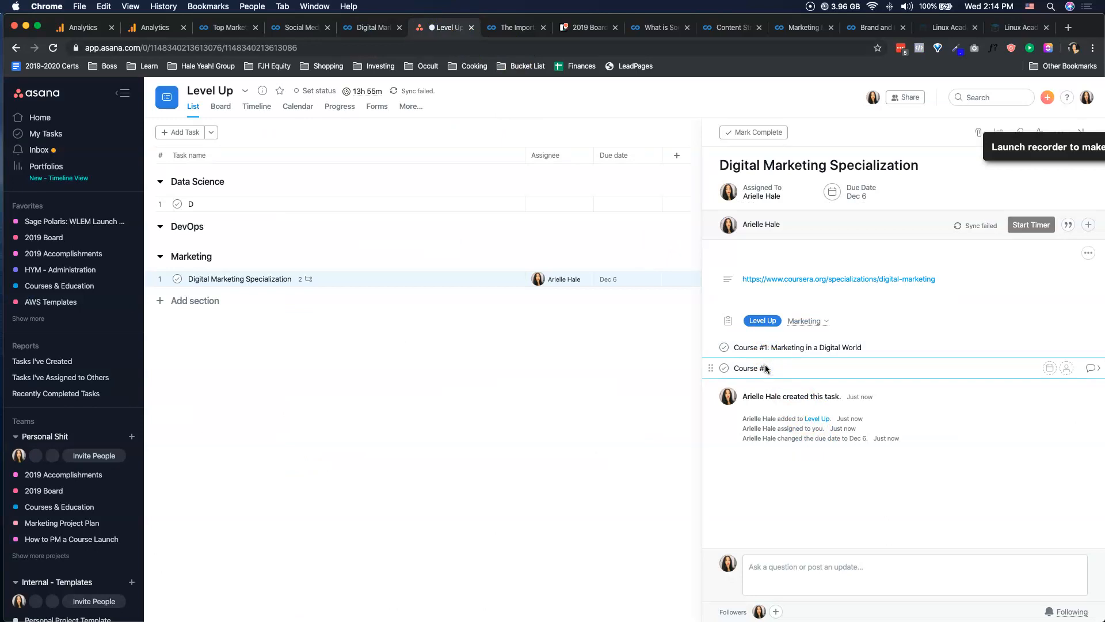
type("Course #2:")
key("super+v")
key("Return")
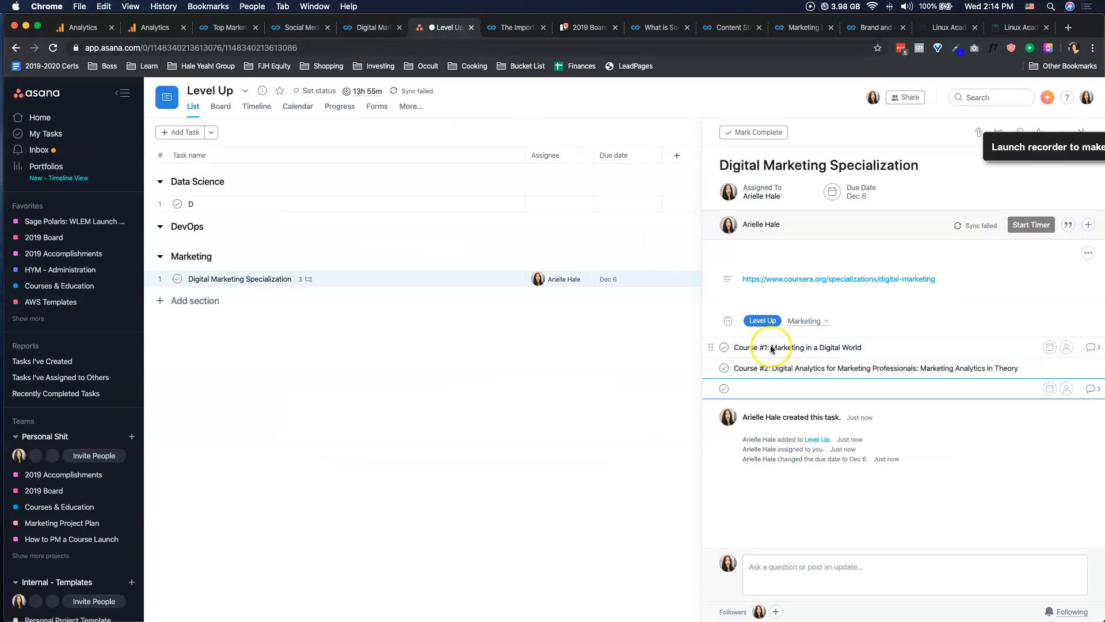
Open the "Marketing in a Digital World" course page in a new browser tab from the Coursera course list.
left_click(383, 27)
scroll(423, 234, "down", 10)
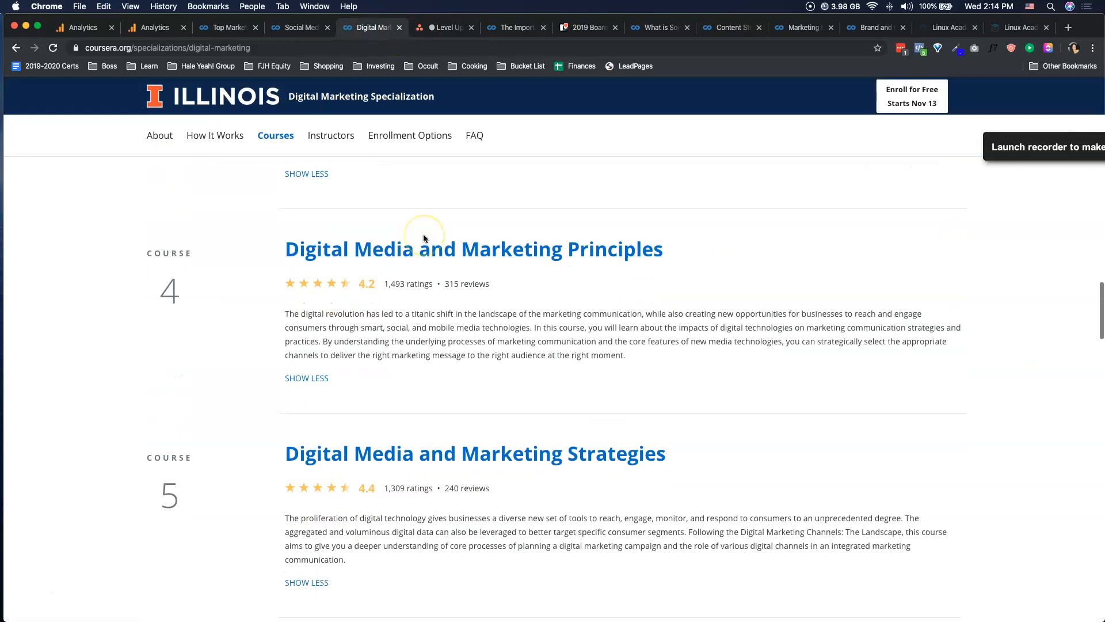
scroll(423, 234, "down", 2)
scroll(423, 234, "up", 20)
scroll(423, 234, "down", 10)
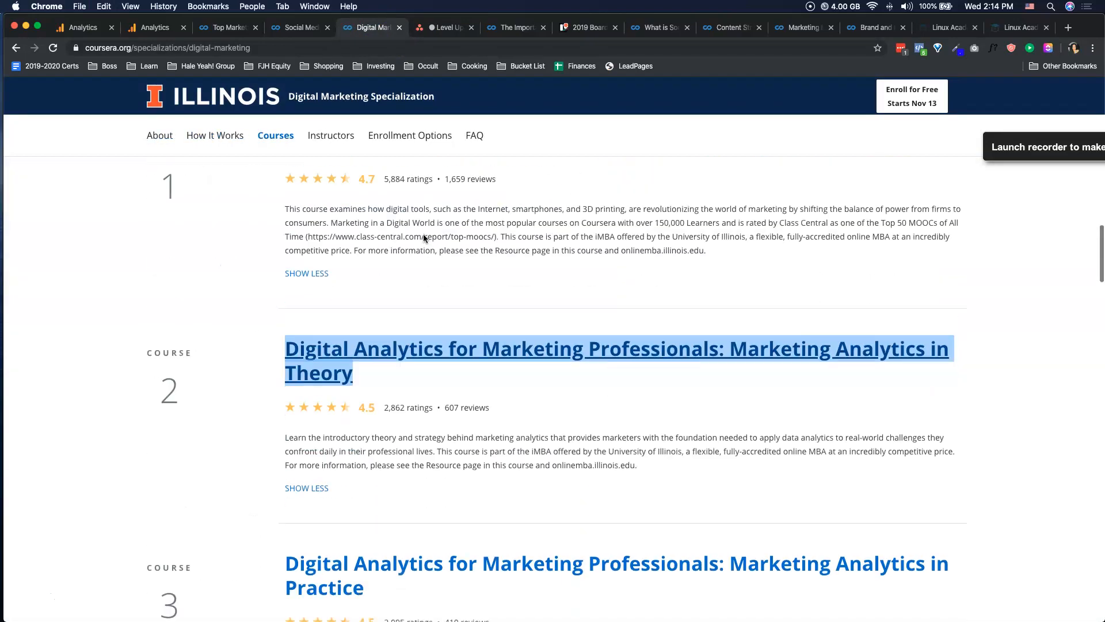
scroll(423, 233, "up", 5)
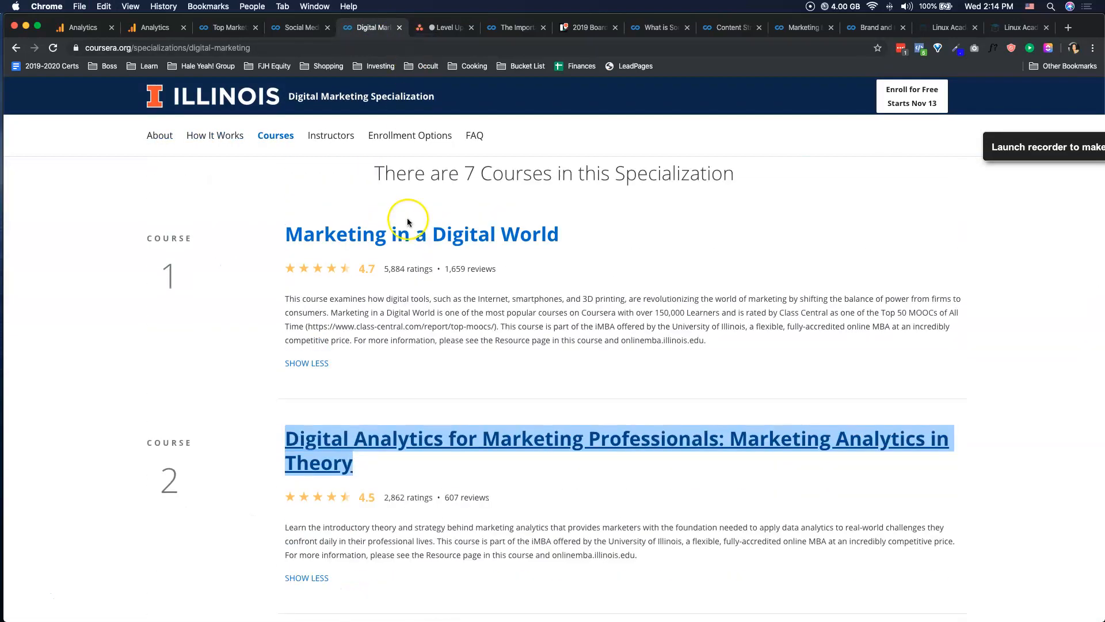
left_click(392, 250, "super")
left_click(418, 27)
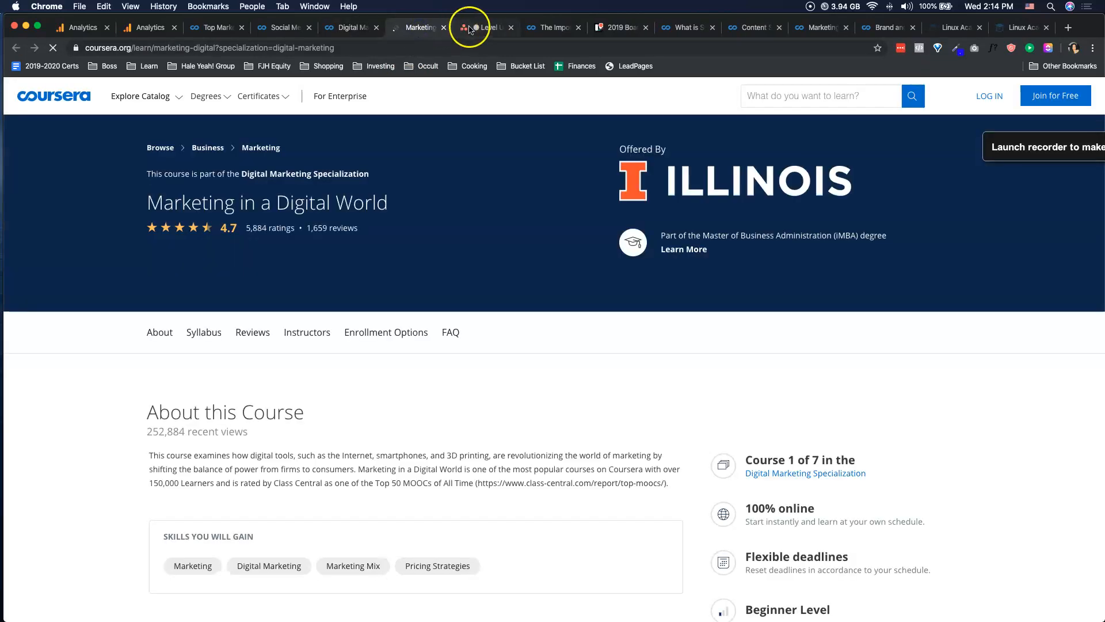
Copy the Marketing in a Digital World page URL and paste it into the description of the Course #1 subtask.
left_click(484, 28)
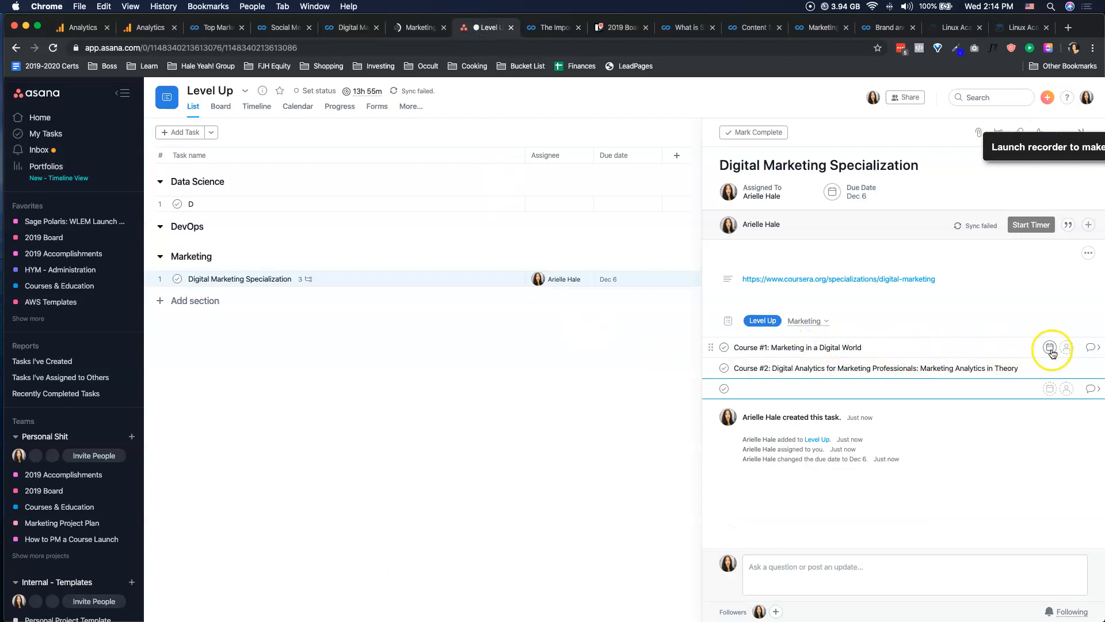
left_click(1091, 349)
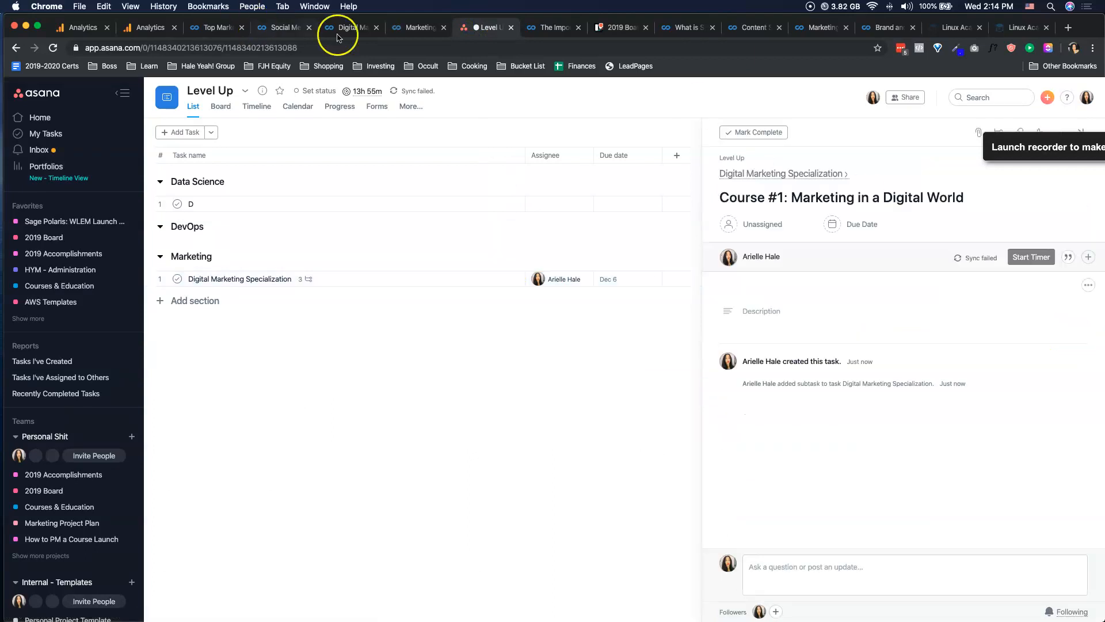
left_click(414, 27)
left_click(414, 48)
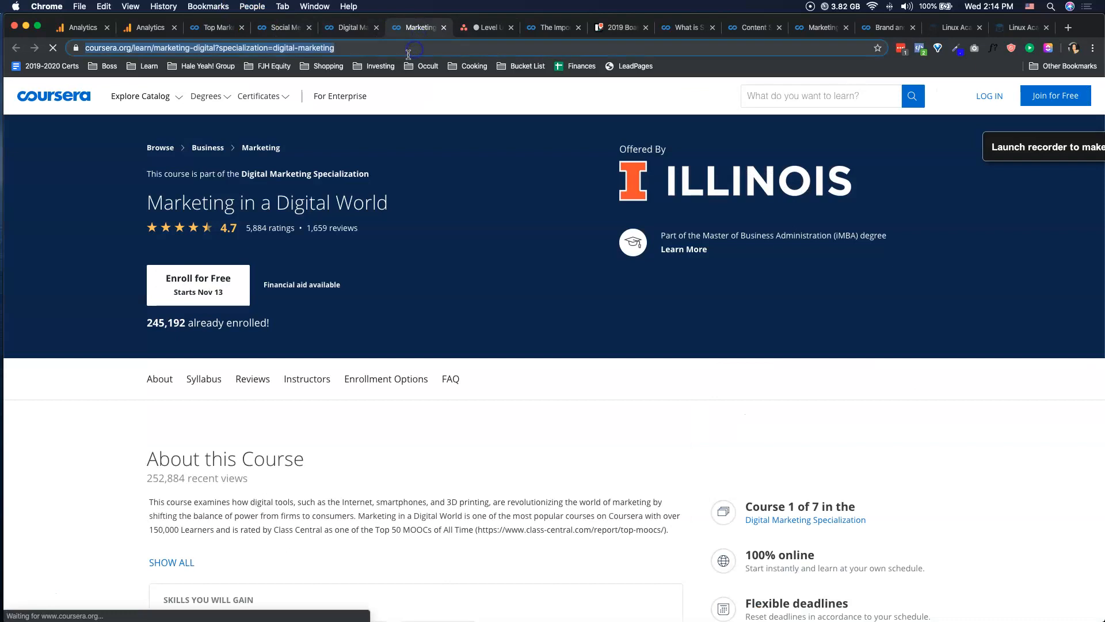
left_click(468, 27)
left_click(799, 325)
key("super+v")
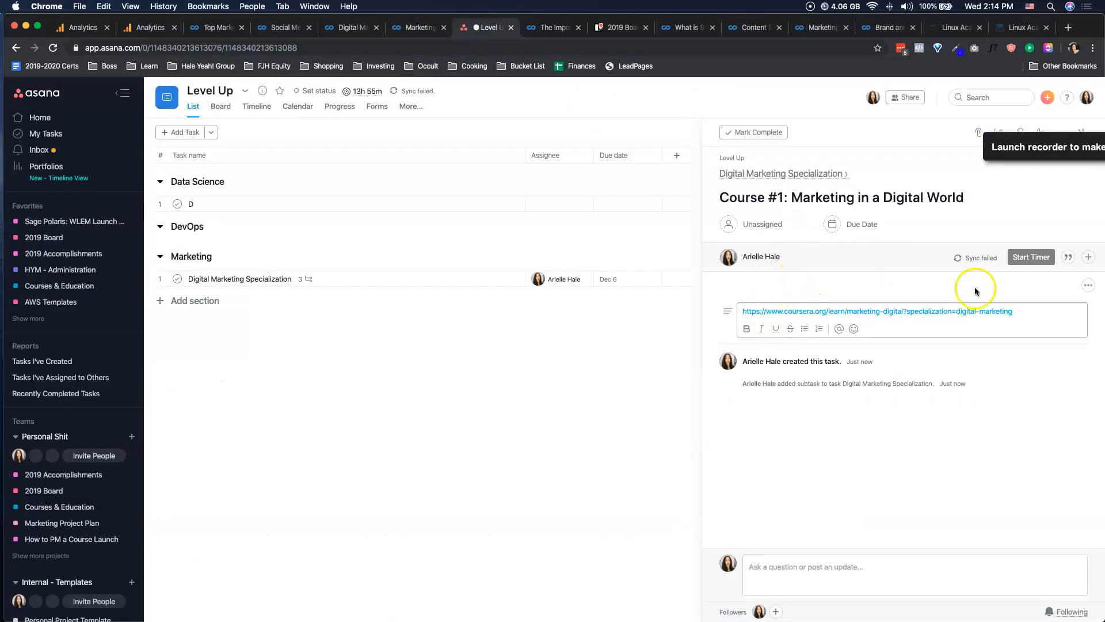
left_click(969, 258)
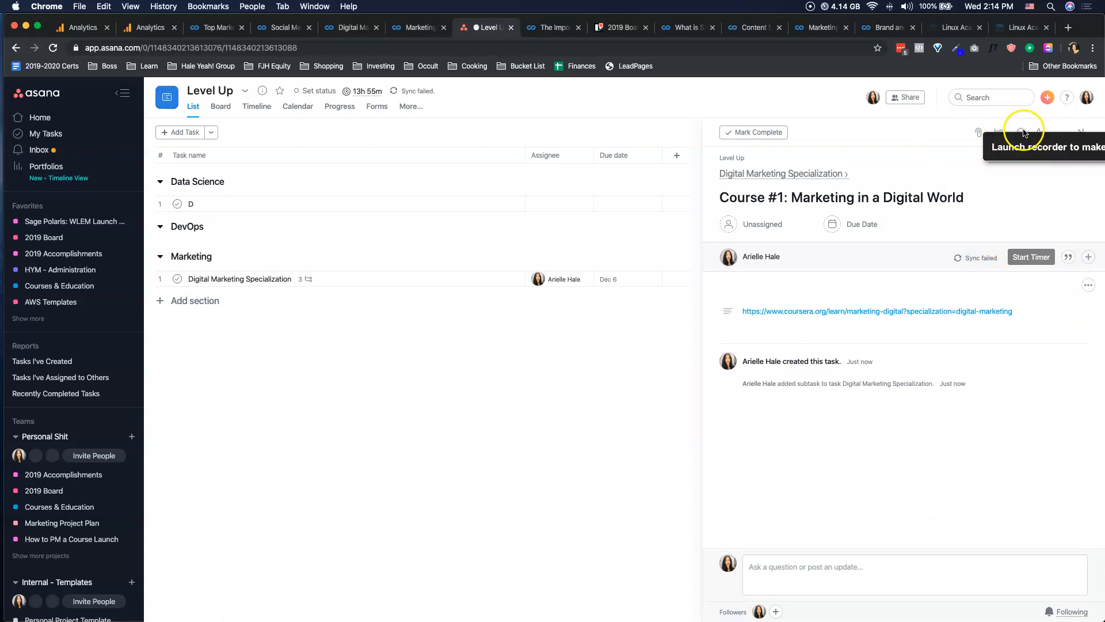
Return from the Course #1 subtask to the details of the parent Digital Marketing Specialization task.
left_click(1002, 129)
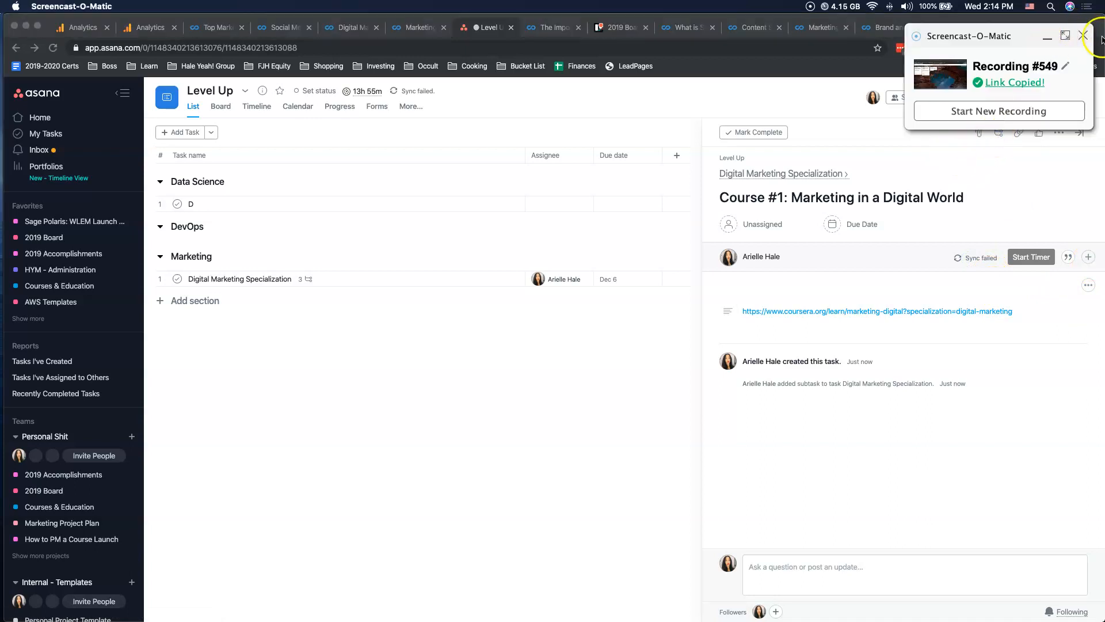
left_click(932, 168)
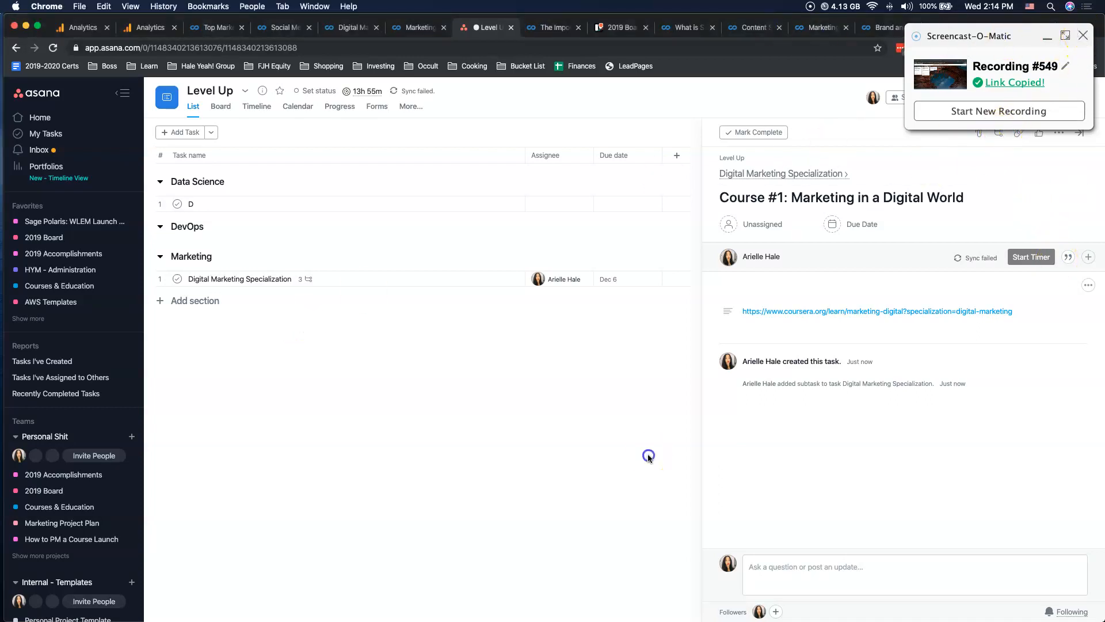
left_click(648, 457)
left_click(798, 277)
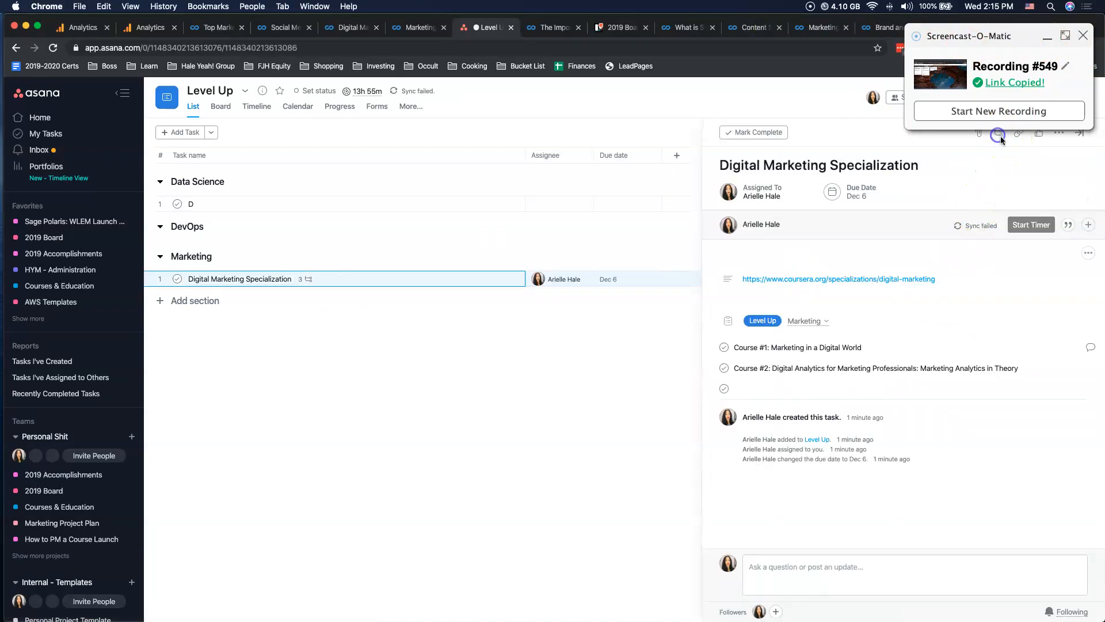
Close the Screencast-O-Matic recorder window and add another blank subtask to the Digital Marketing Specialization task.
mouse_move(143, 620)
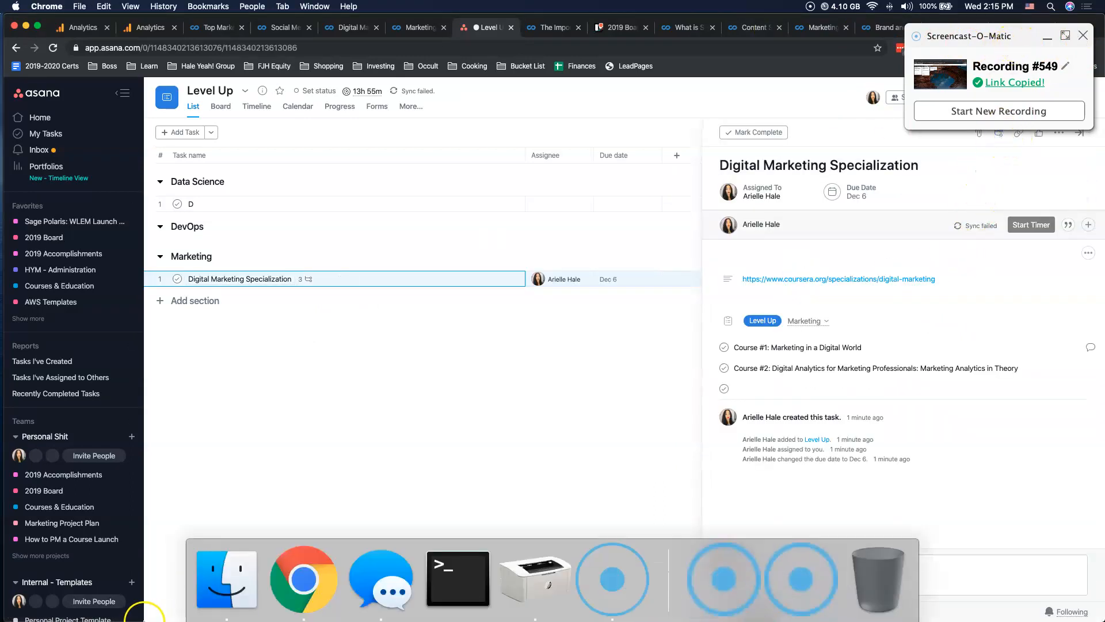
left_click(707, 572)
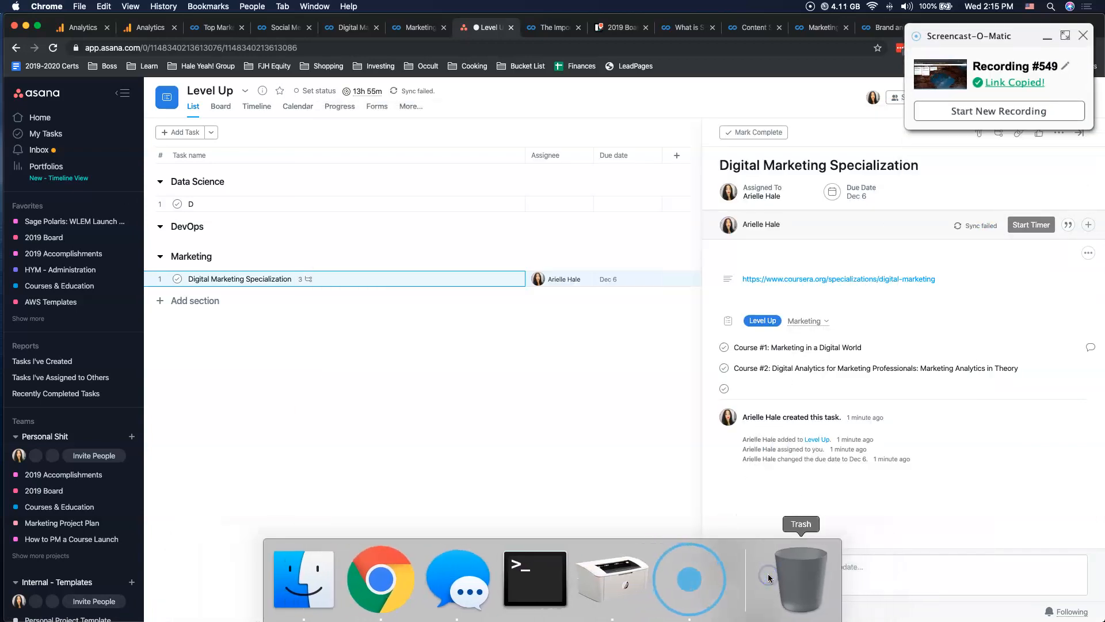
left_click(1048, 42)
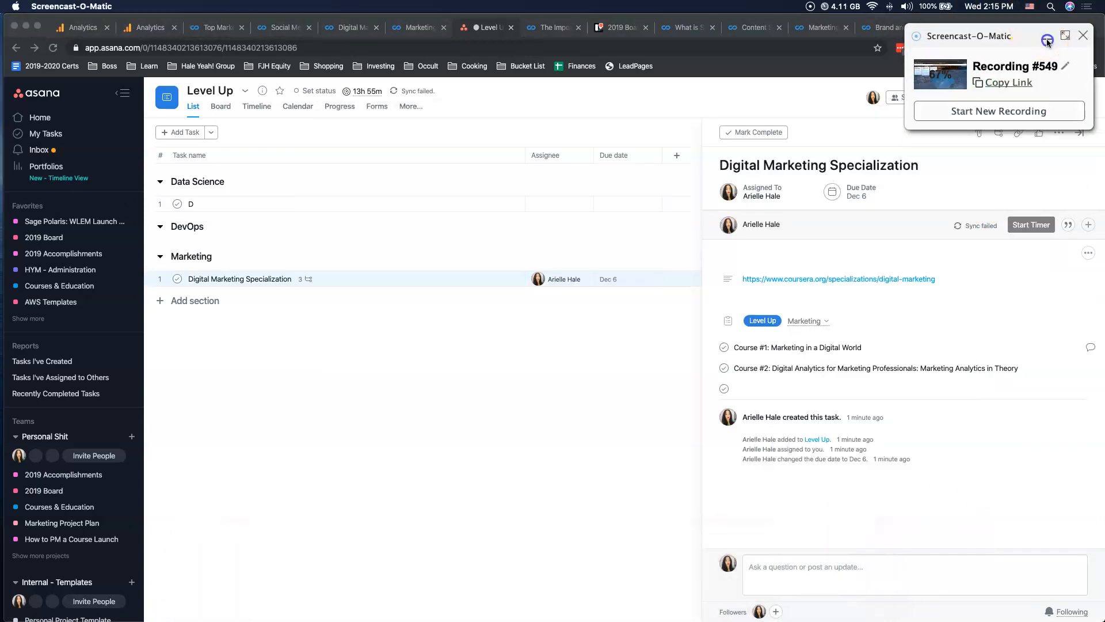
left_click(1083, 37)
left_click(991, 416)
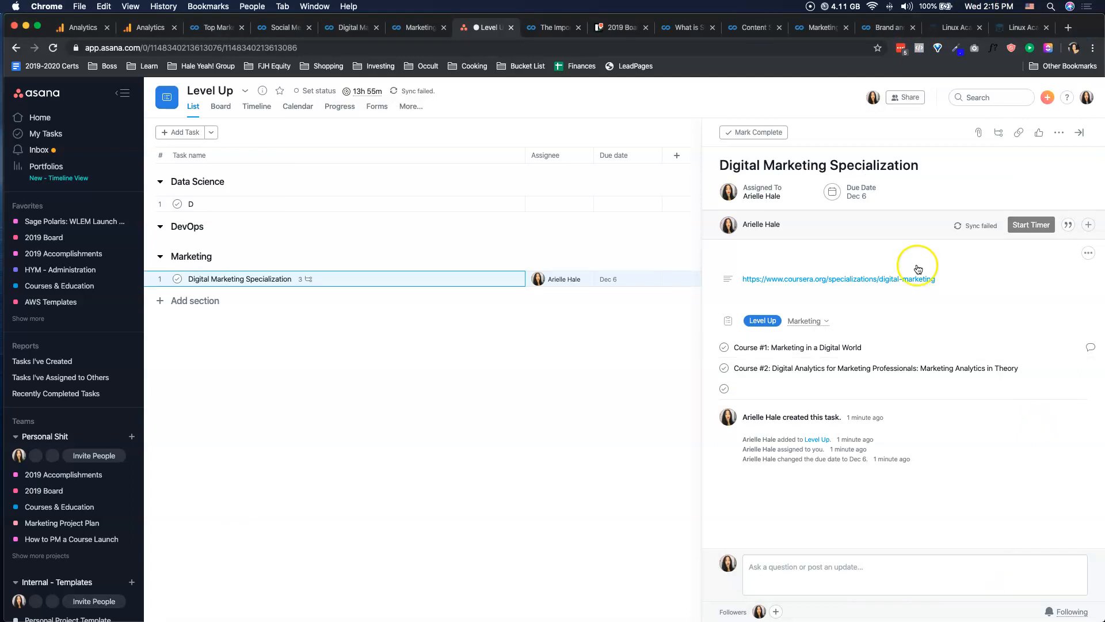
left_click(999, 133)
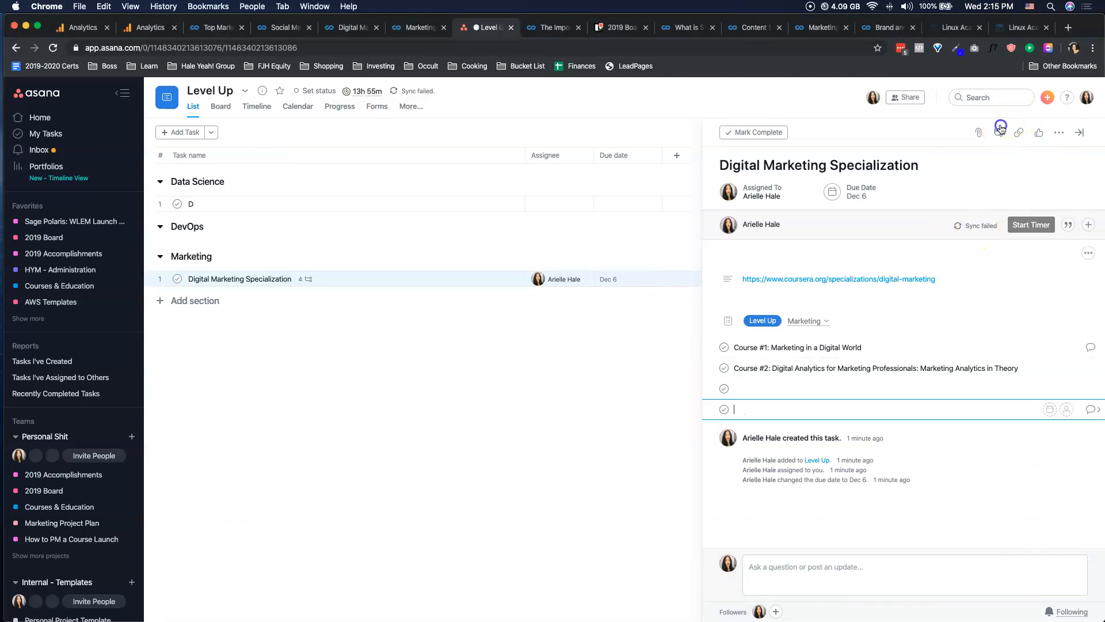
Add a blank subtask to Course #1: Marketing in a Digital World and show the syllabus on its Coursera page.
left_click(1092, 348)
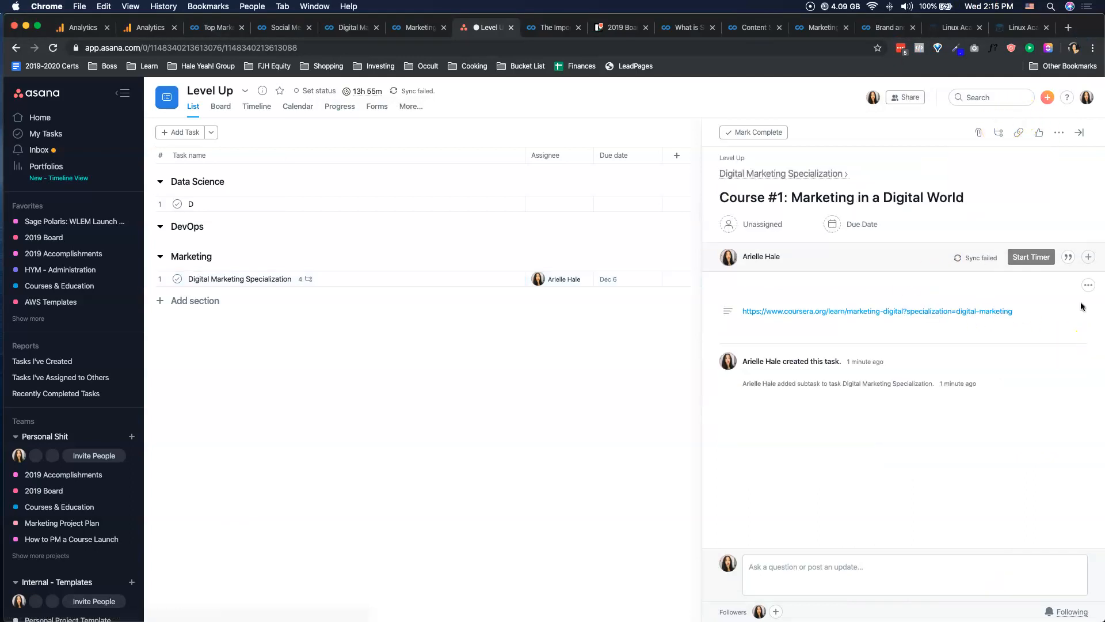
left_click(999, 134)
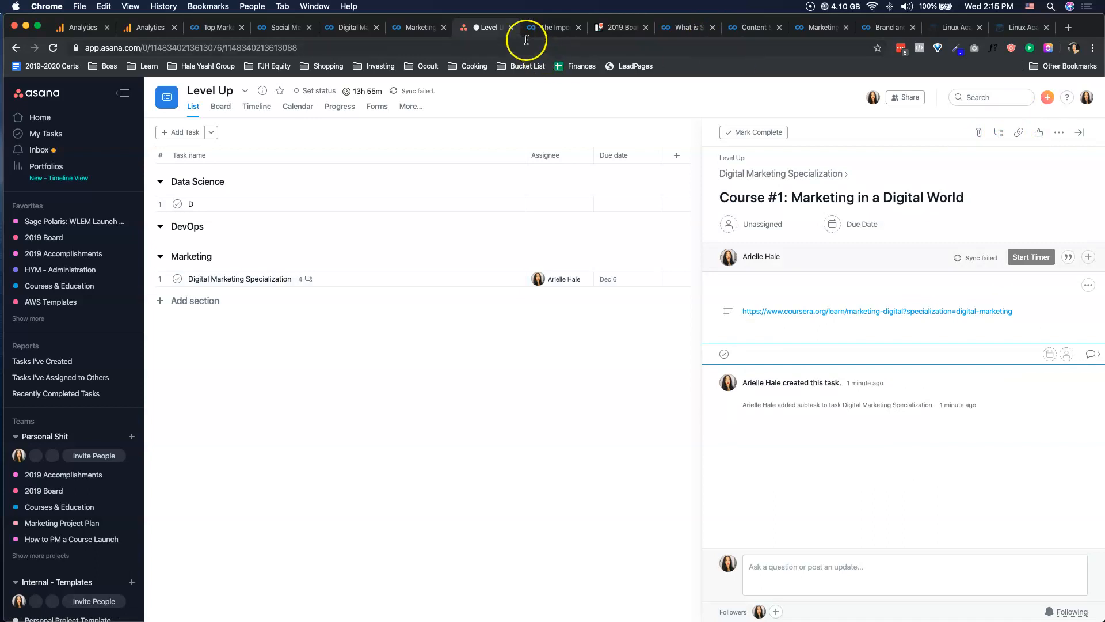
left_click(414, 27)
scroll(398, 334, "down", 5)
scroll(399, 328, "up", 4)
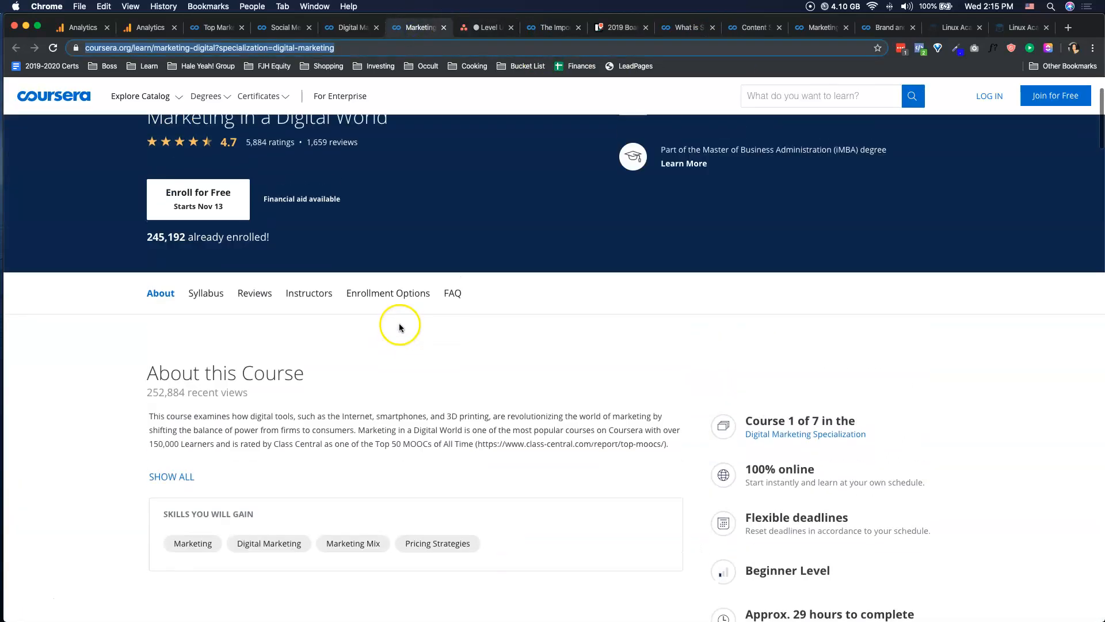
left_click(199, 295)
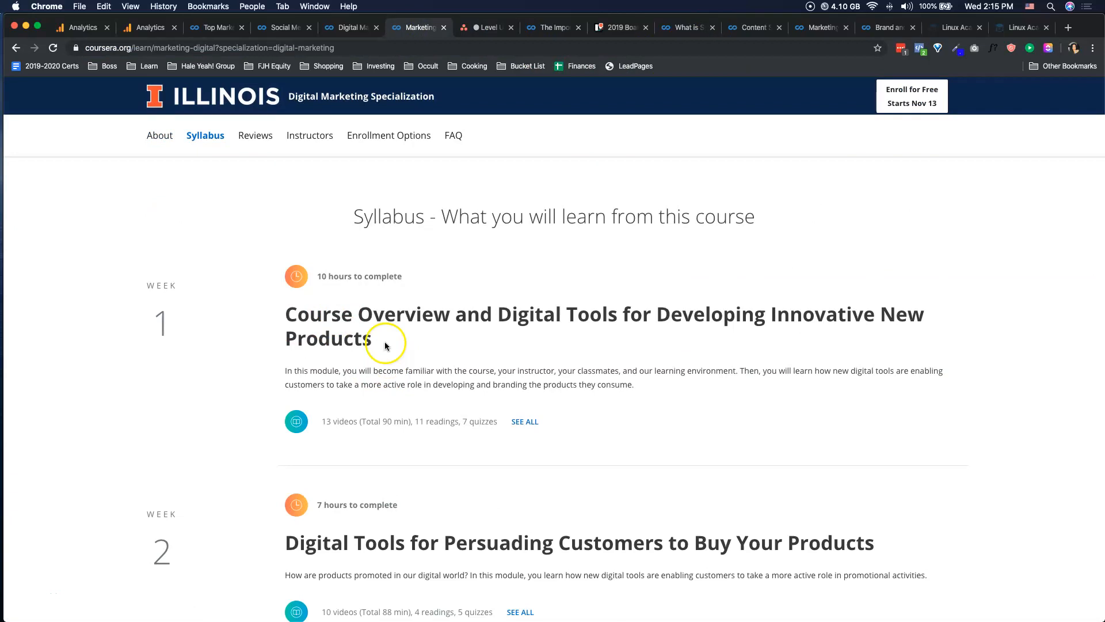
Copy the Week 1 title from the syllabus and name the blank subtask "Week #1: Course Overview and Digital Tools for Developing Innovative New Products".
left_click_drag(387, 345, 309, 316)
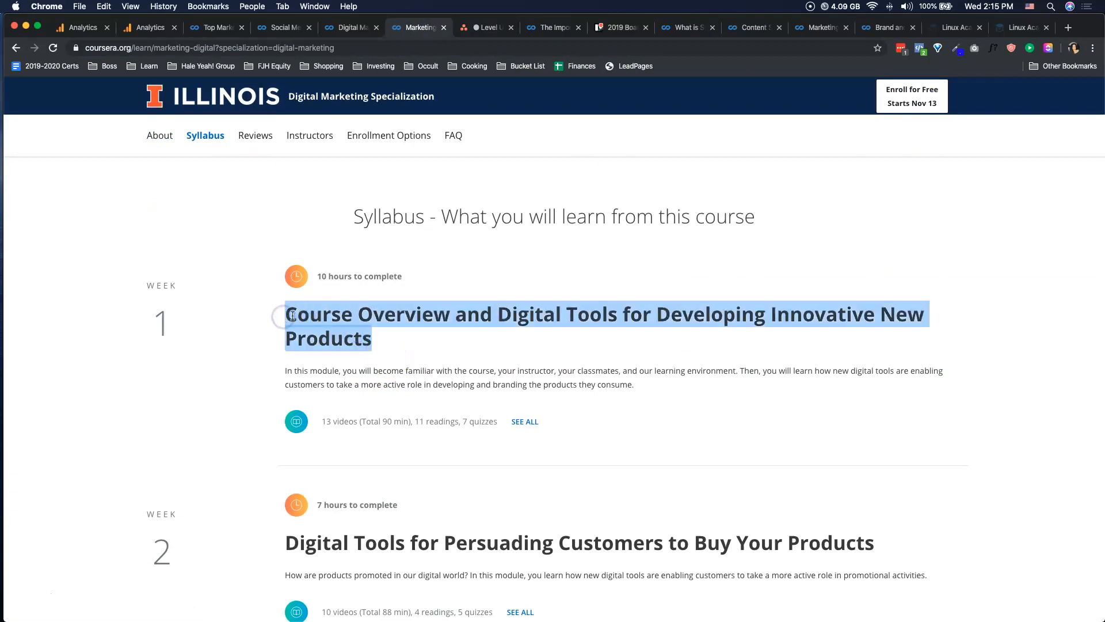
left_click(465, 30)
type("Week #1:")
type("Course Overview and Digital Tools for Developing Innovative New Products")
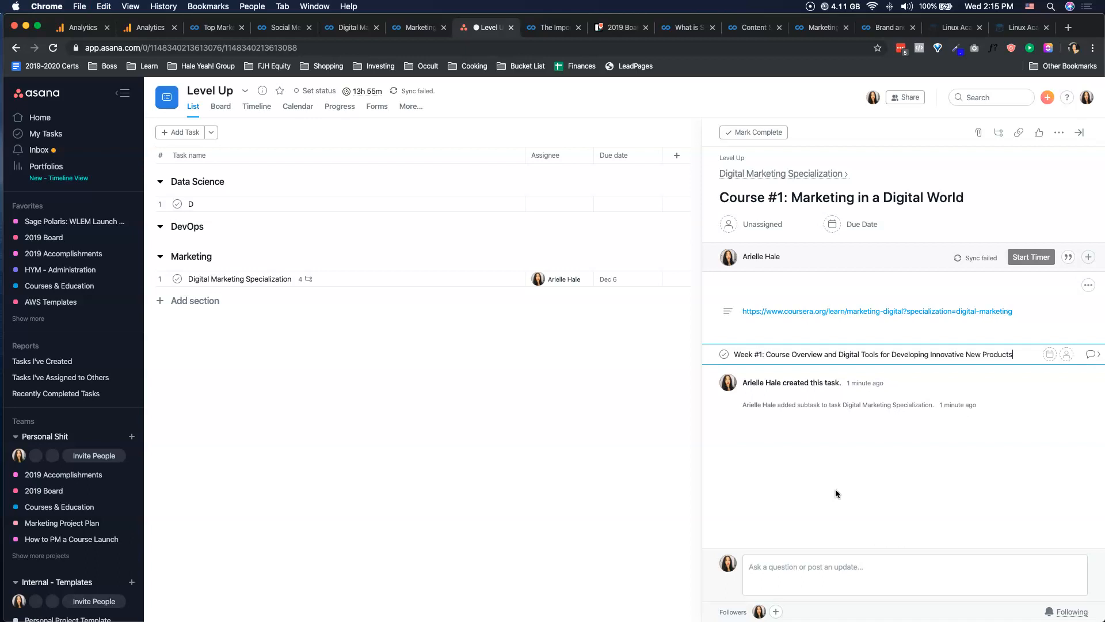
key("Return")
Copy the Week 2 syllabus title and enter the subtask "Week #2: Digital Tools for Persuading Customers to Buy Your Products" under Course #1.
left_click(567, 31)
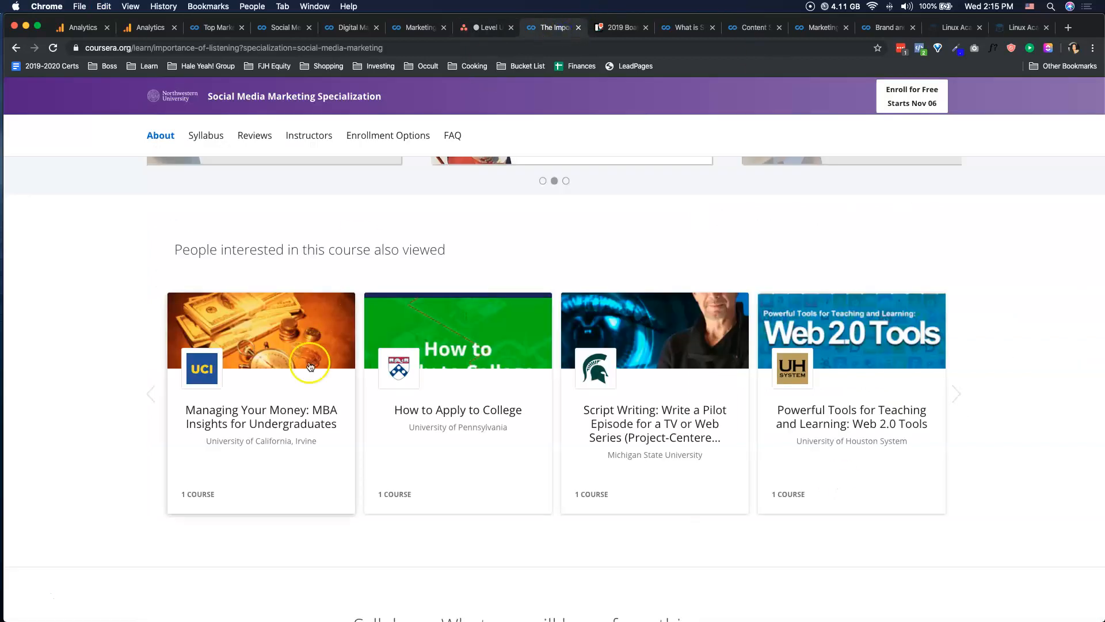
left_click(427, 28)
scroll(397, 329, "down", 3)
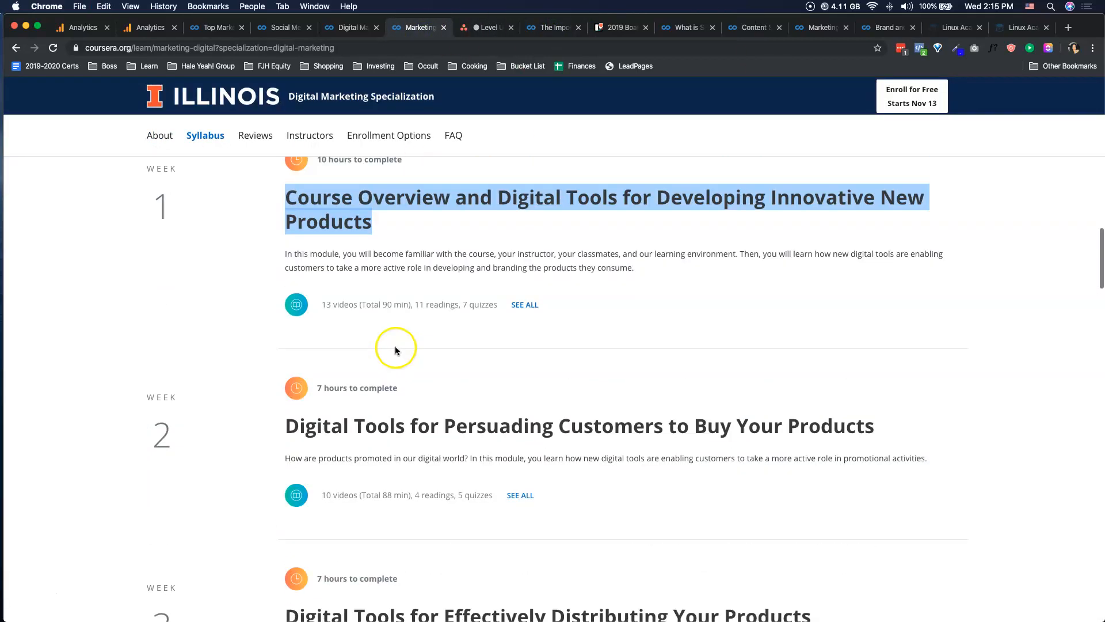
triple_click(413, 433)
key("super+c")
scroll(414, 429, "down", 10)
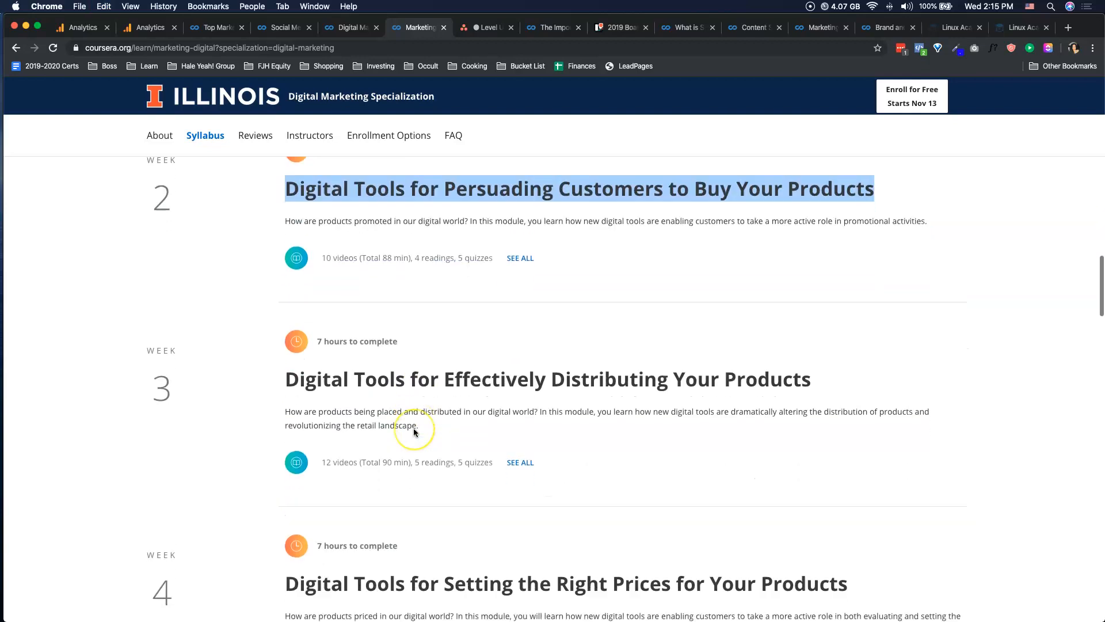
left_click(492, 28)
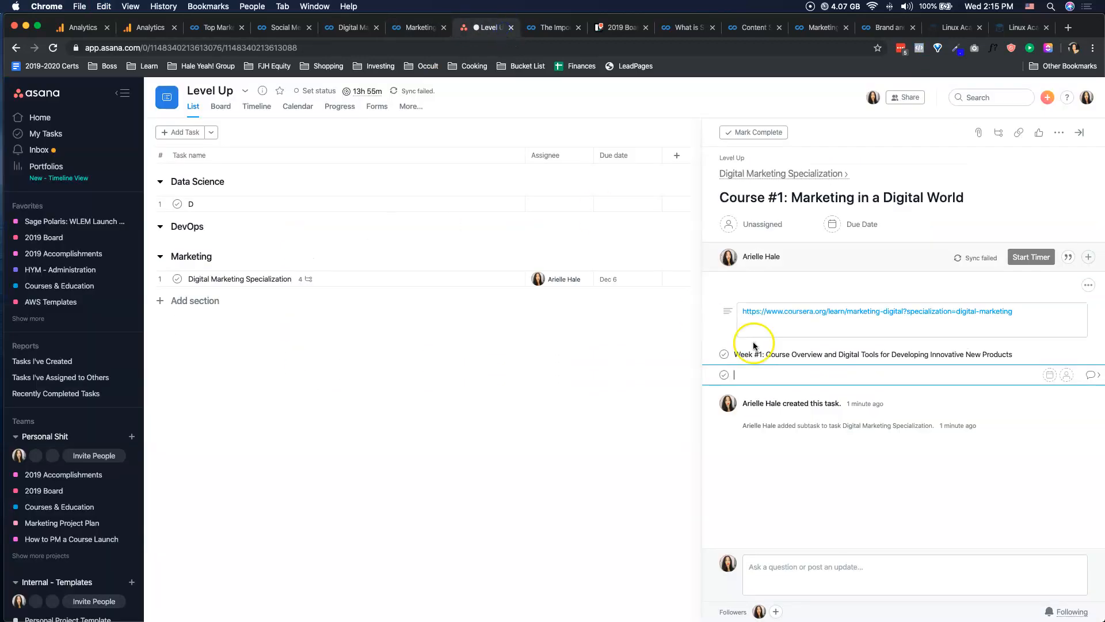
type(":")
key("super+v")
key("Return")
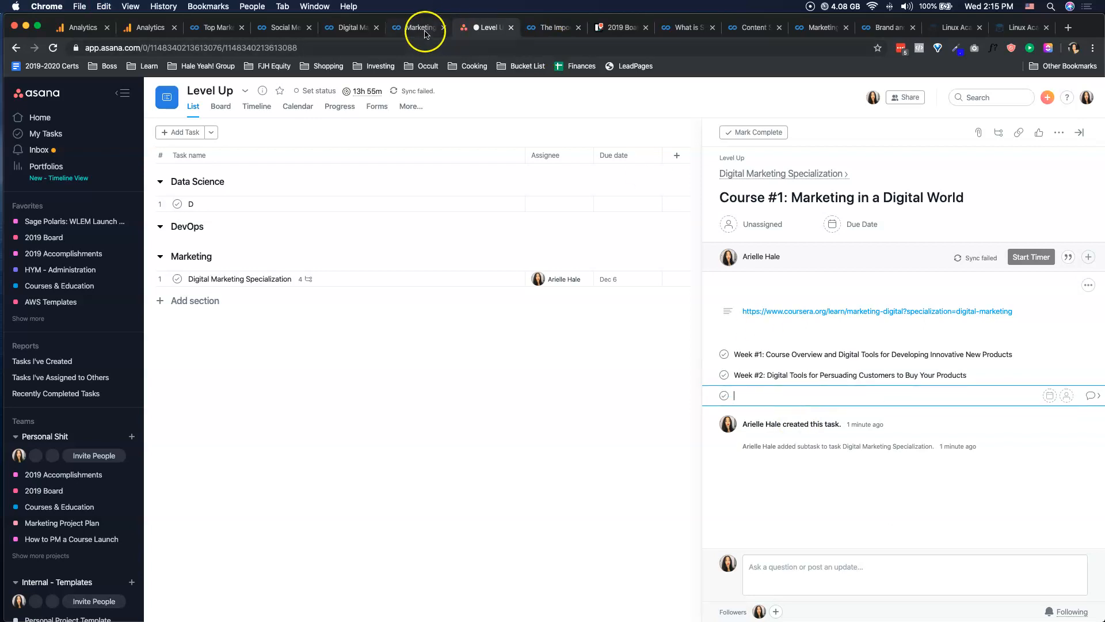
Copy the Week 3 syllabus title and enter the subtask "Week #3: Digital Tools for Effectively Distributing Your Products" under Course #1.
left_click(451, 28)
scroll(451, 218, "up", 7)
triple_click(453, 223)
key("super+c")
left_click(492, 28)
type("Week #3:")
key("super+v")
key("Return")
Enter the subtask "Week #4: Digital Tools for Setting the Right Prices for Your Products" under Course #1, copying its title from the syllabus.
type("Week #4:")
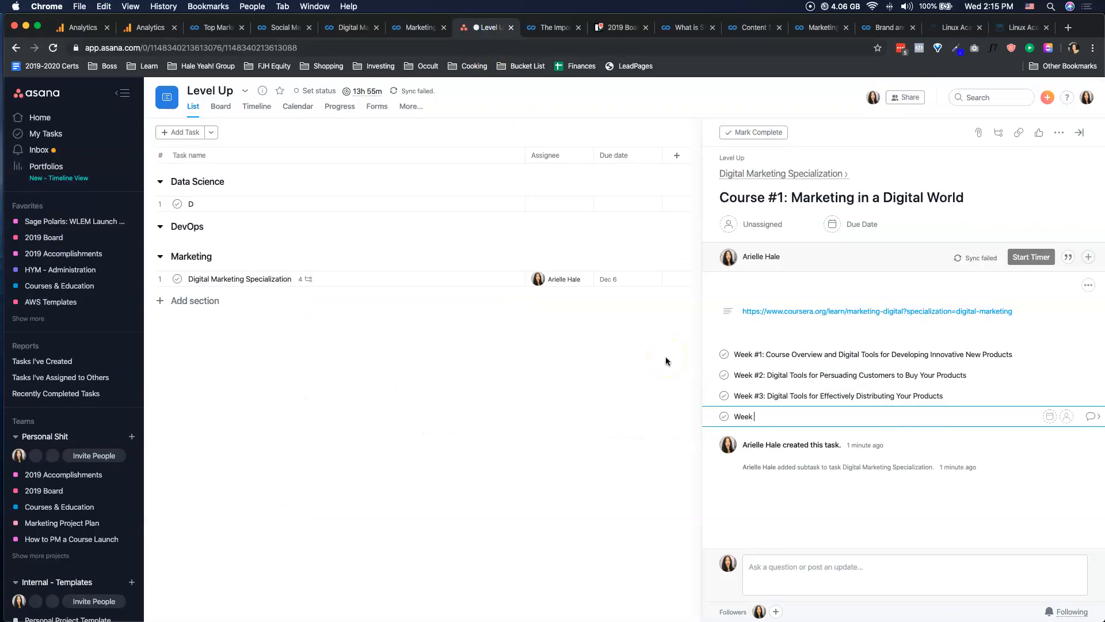
left_click(415, 28)
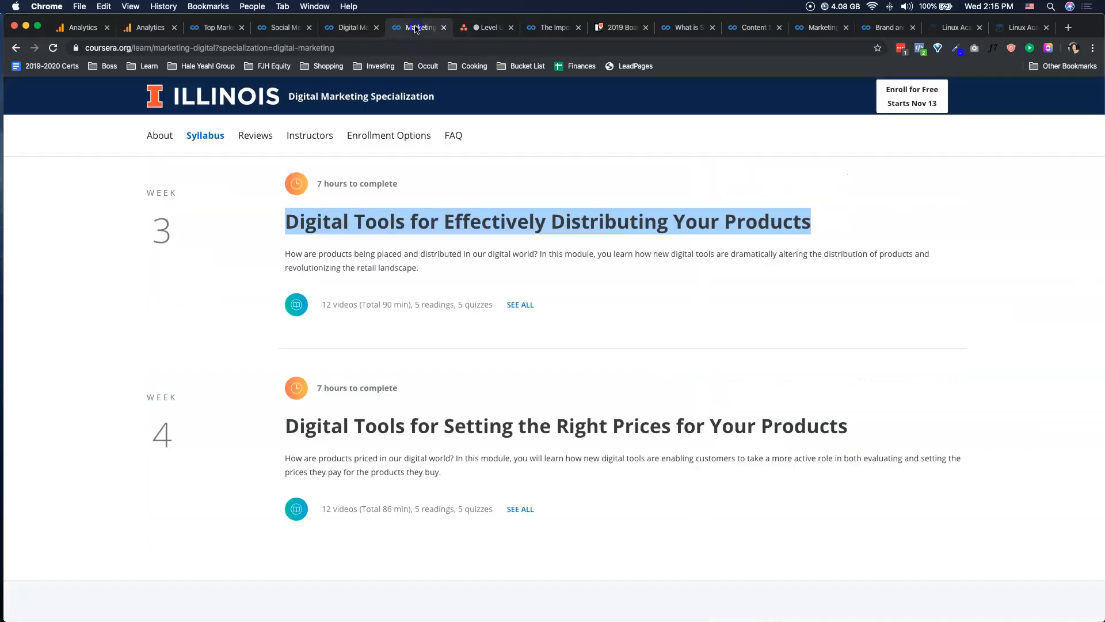
scroll(464, 367, "down", 2)
triple_click(467, 367)
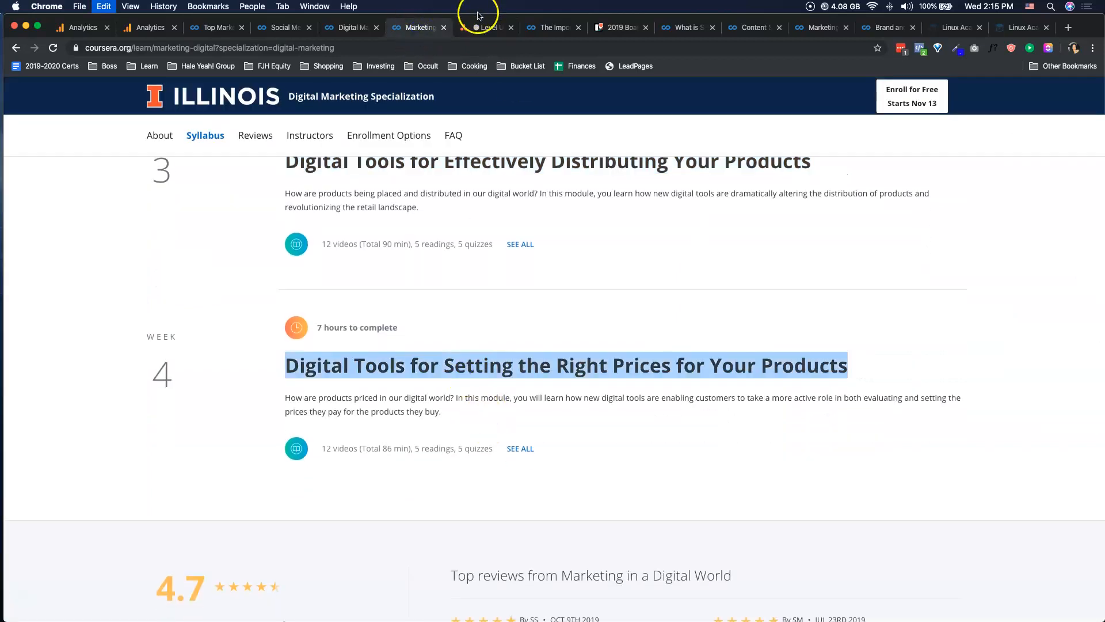
left_click(493, 29)
key("cmd+v")
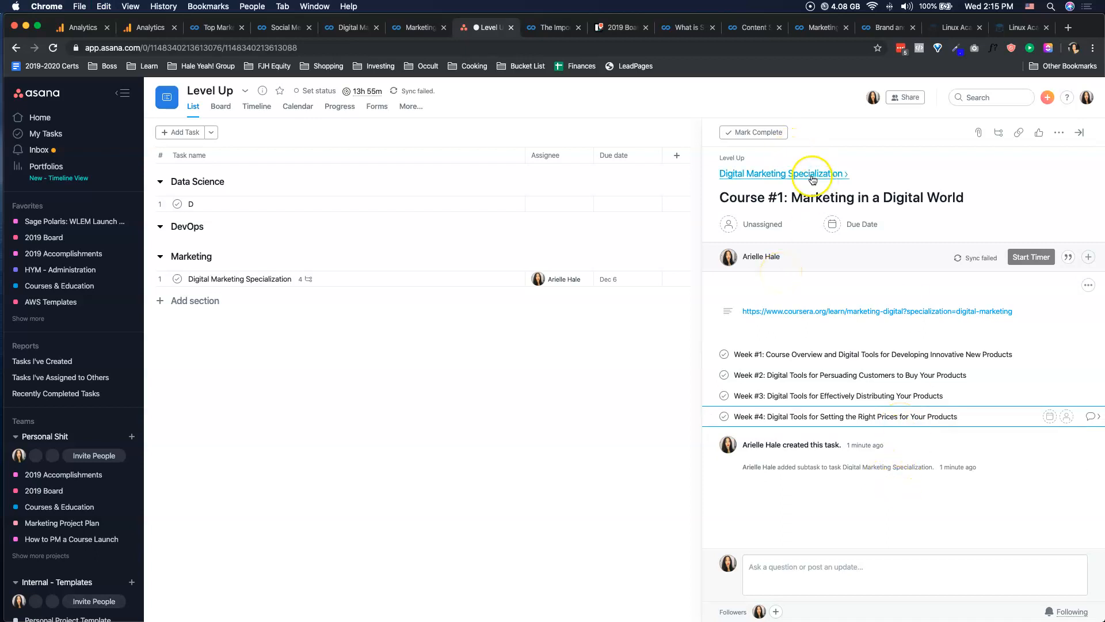
Assign the Course #1 subtask to yourself and set its due date to November 12, 2019.
left_click(766, 225)
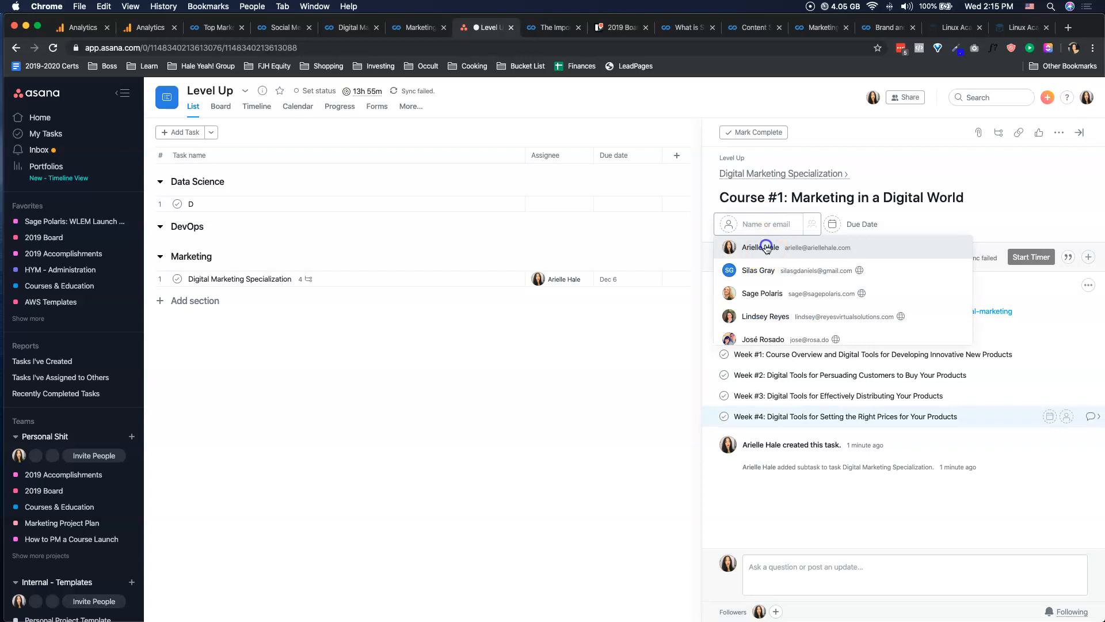
left_click(766, 248)
left_click(848, 224)
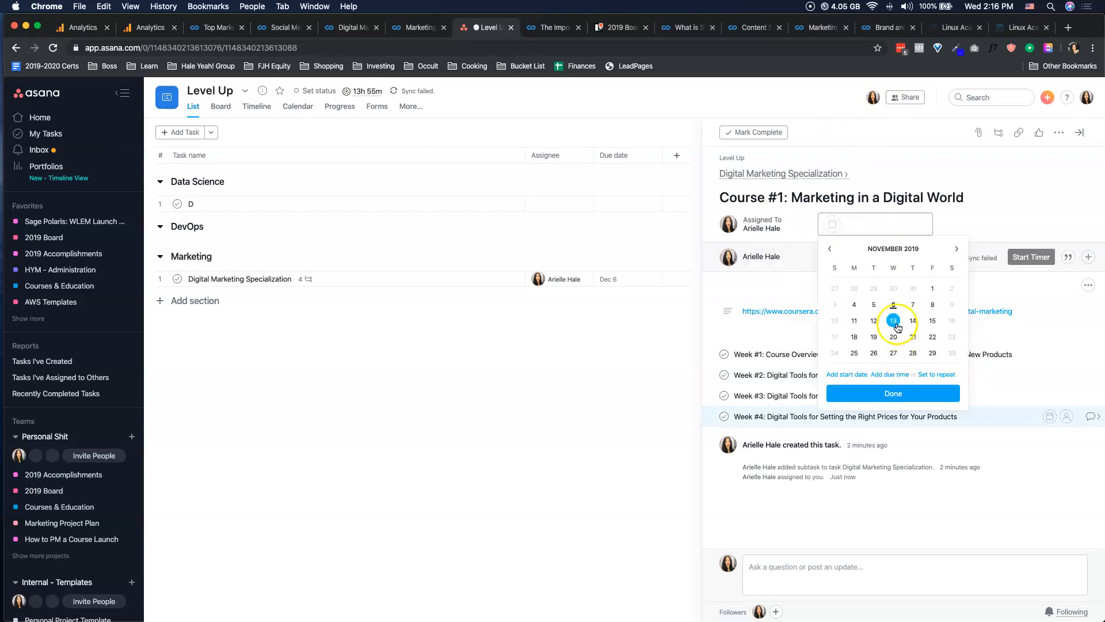
left_click(874, 321)
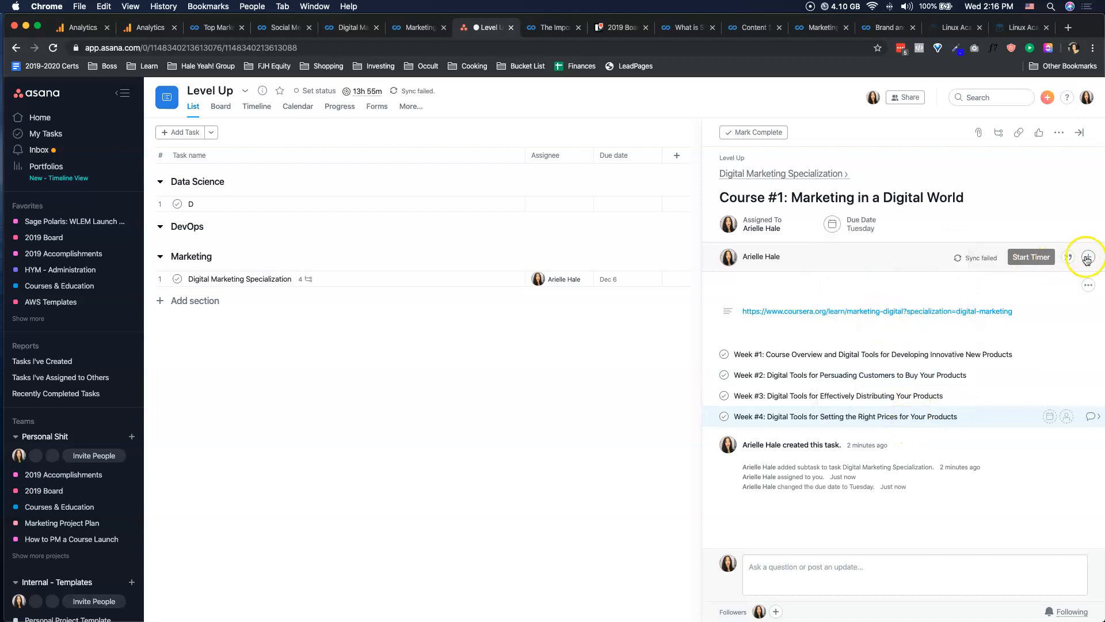
Add the Course #1 subtask to the active 2019 Board project and place it in the November 2019 section.
left_click(1059, 132)
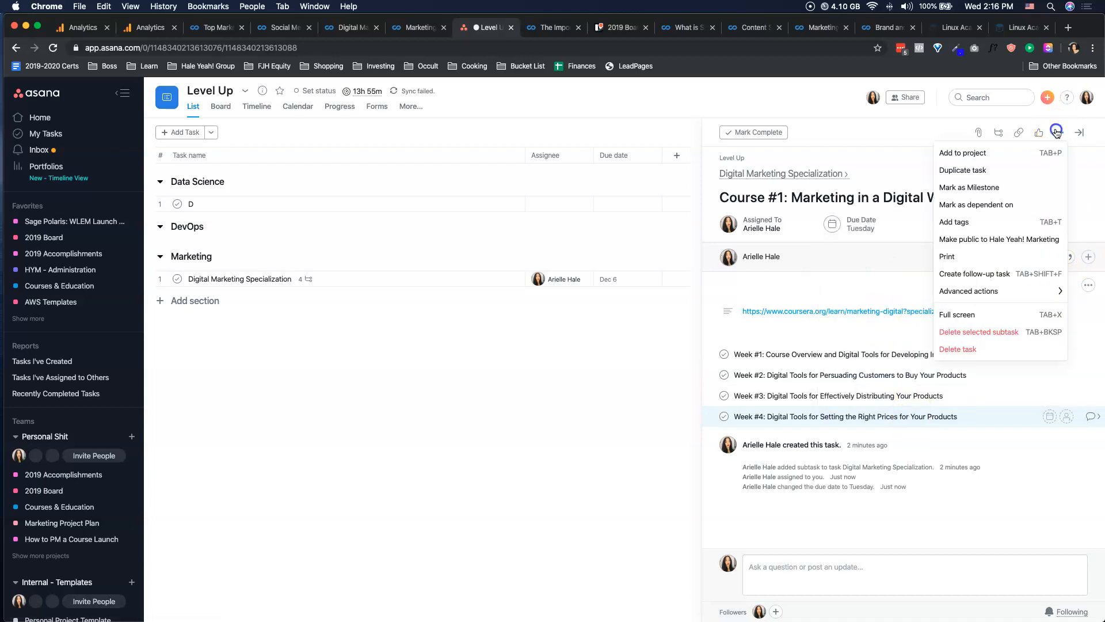
left_click(1002, 152)
type("2019")
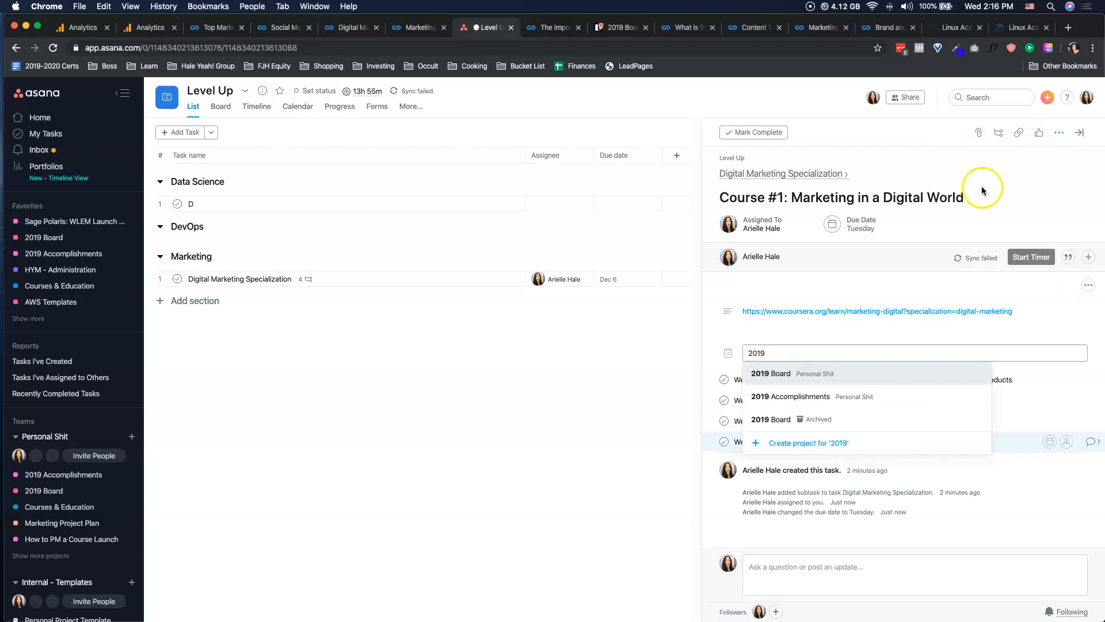
left_click(760, 374)
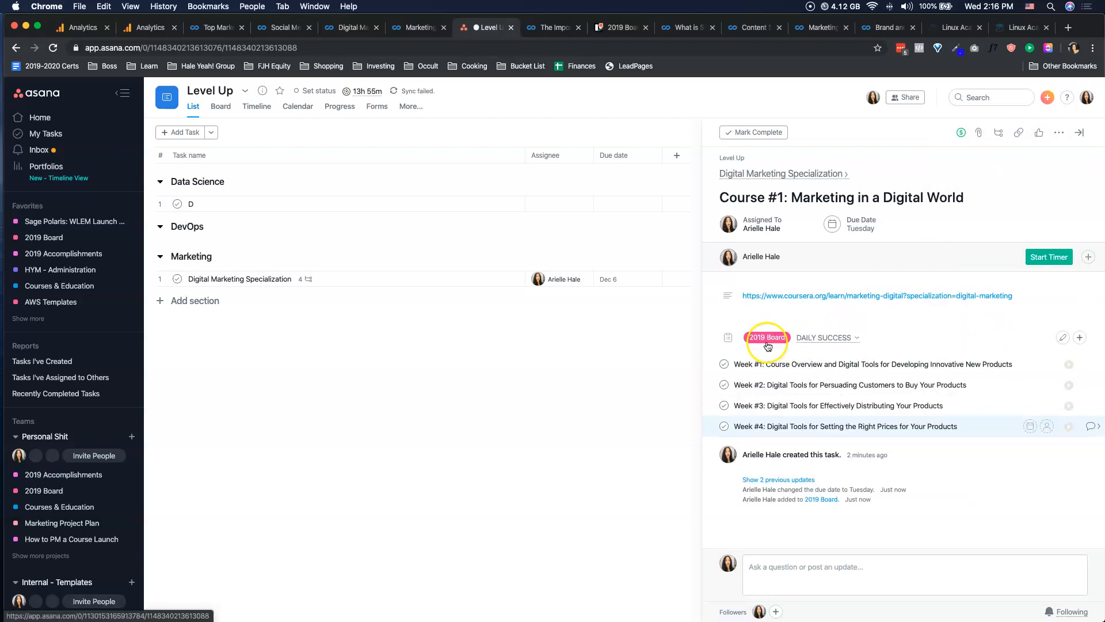
left_click(832, 337)
left_click(811, 388)
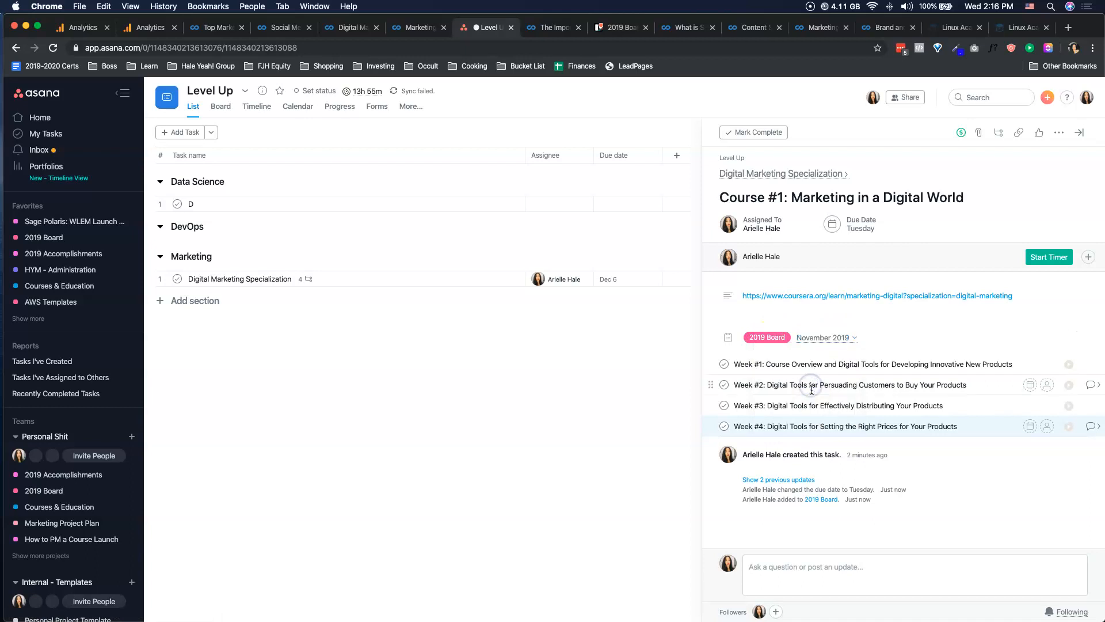
Go to the 2019 Board project and open the Course #1: Marketing in a Digital World card in November 2019.
left_click(67, 238)
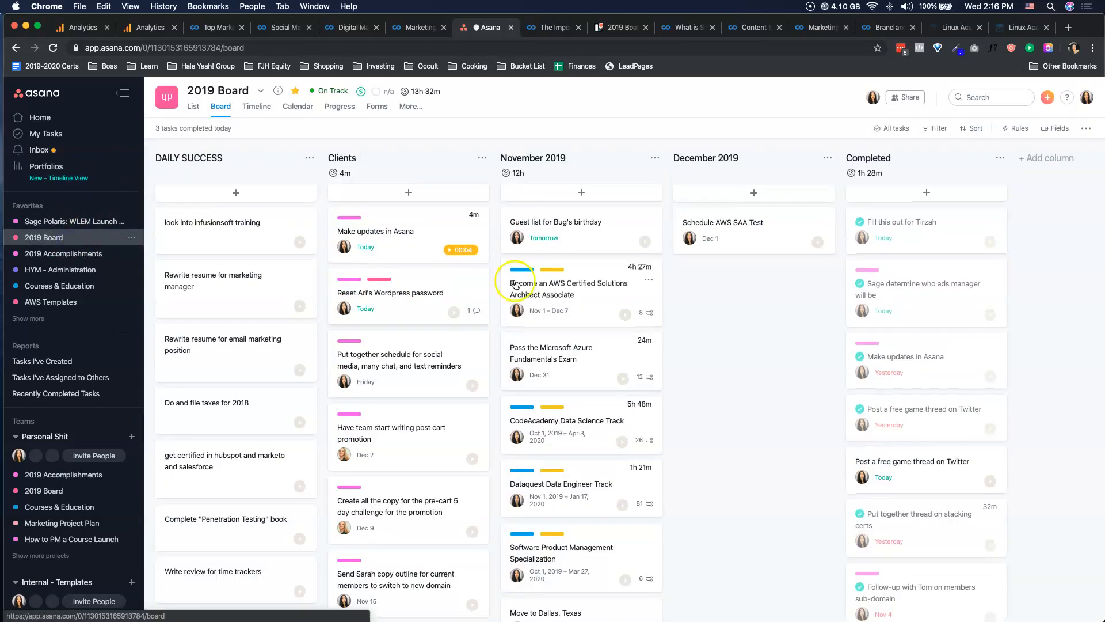
scroll(618, 279, "down", 3)
left_click_drag(589, 534, 584, 225)
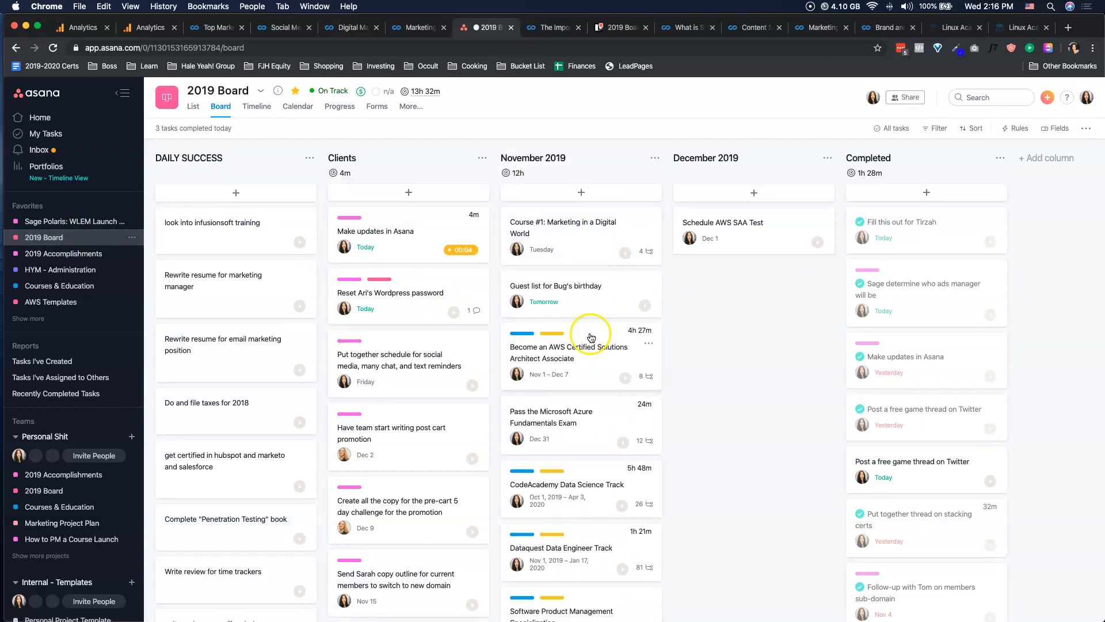
left_click(577, 226)
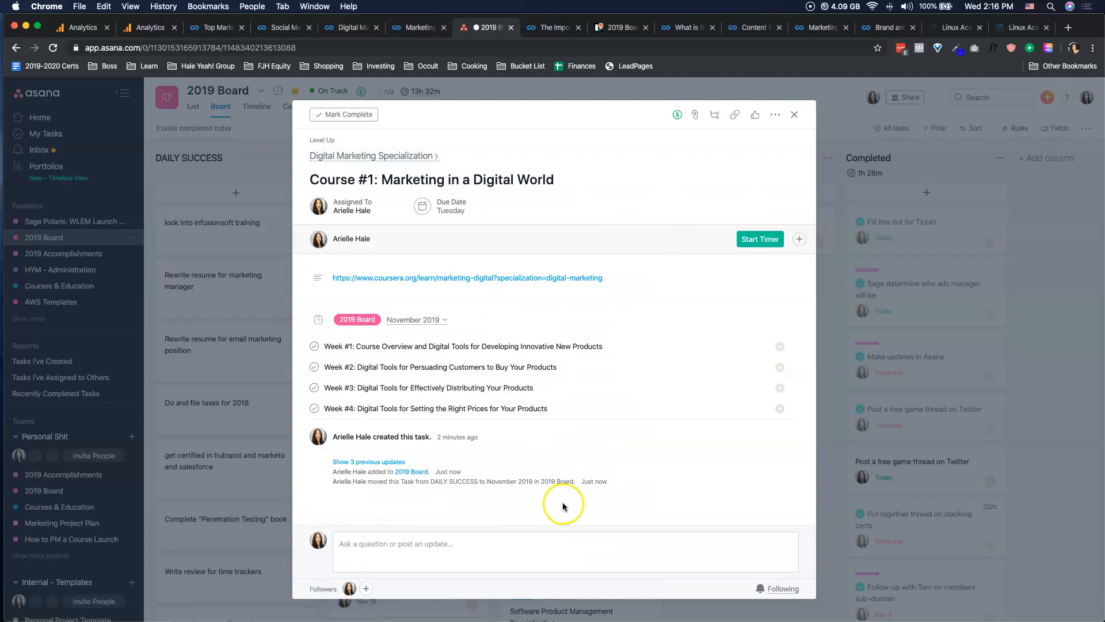
Mark the Week #1 and Week #2 subtasks complete, and set both back to incomplete.
left_click(385, 346)
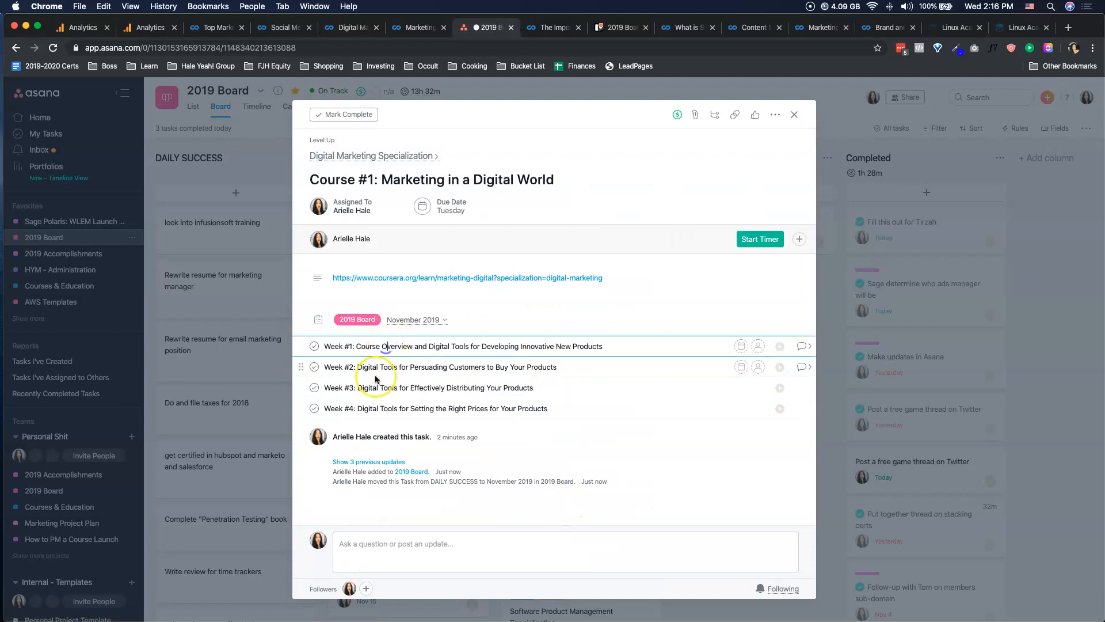
left_click(313, 346)
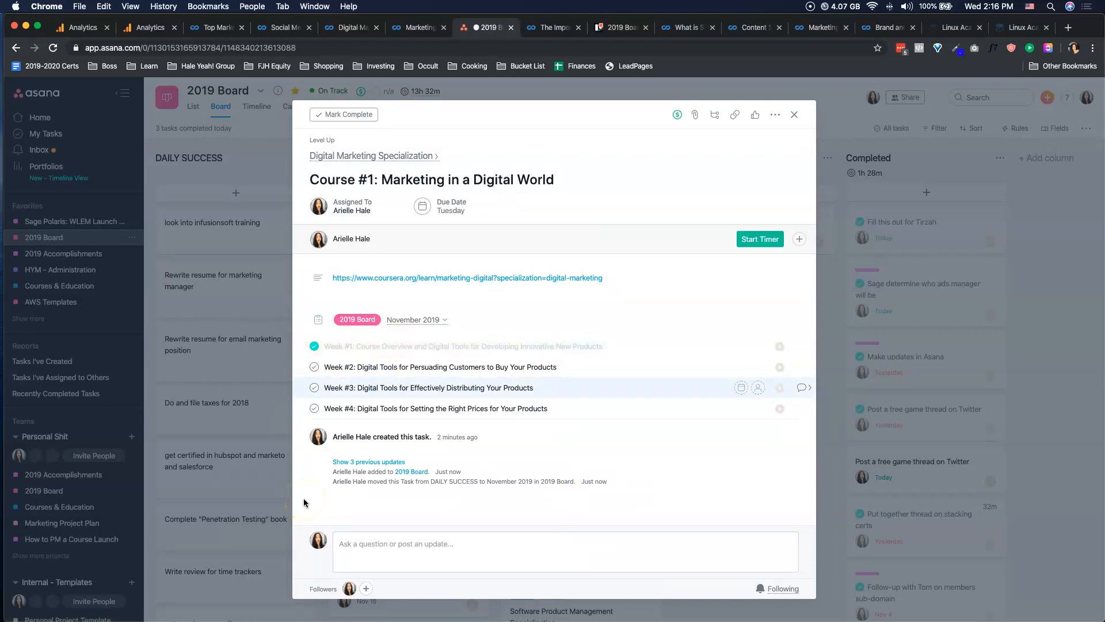
left_click(313, 367)
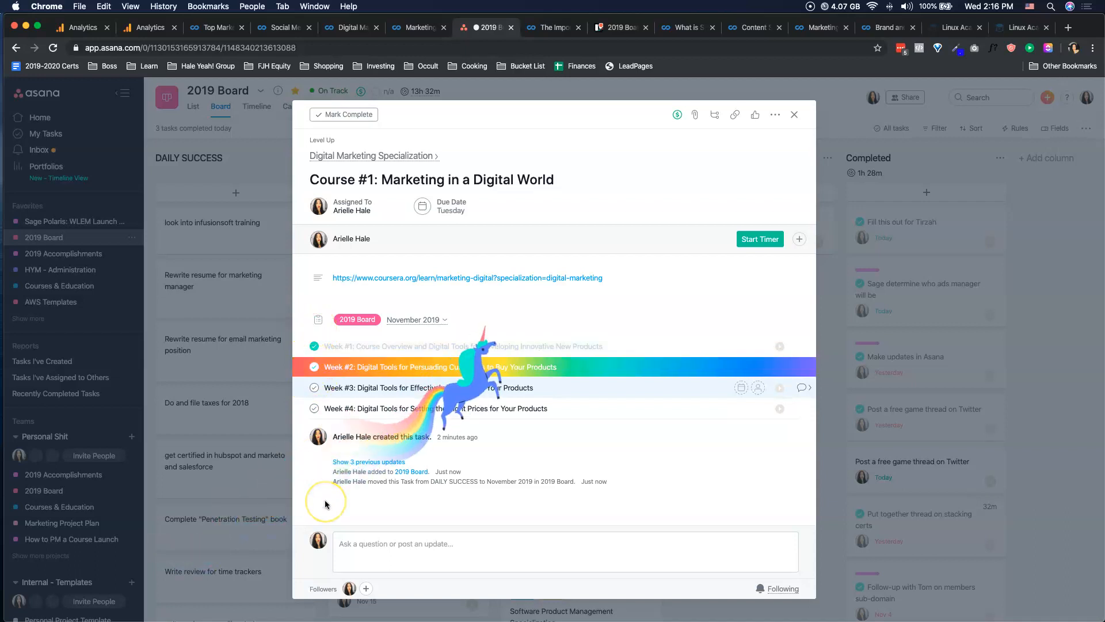
left_click(314, 367)
left_click(314, 346)
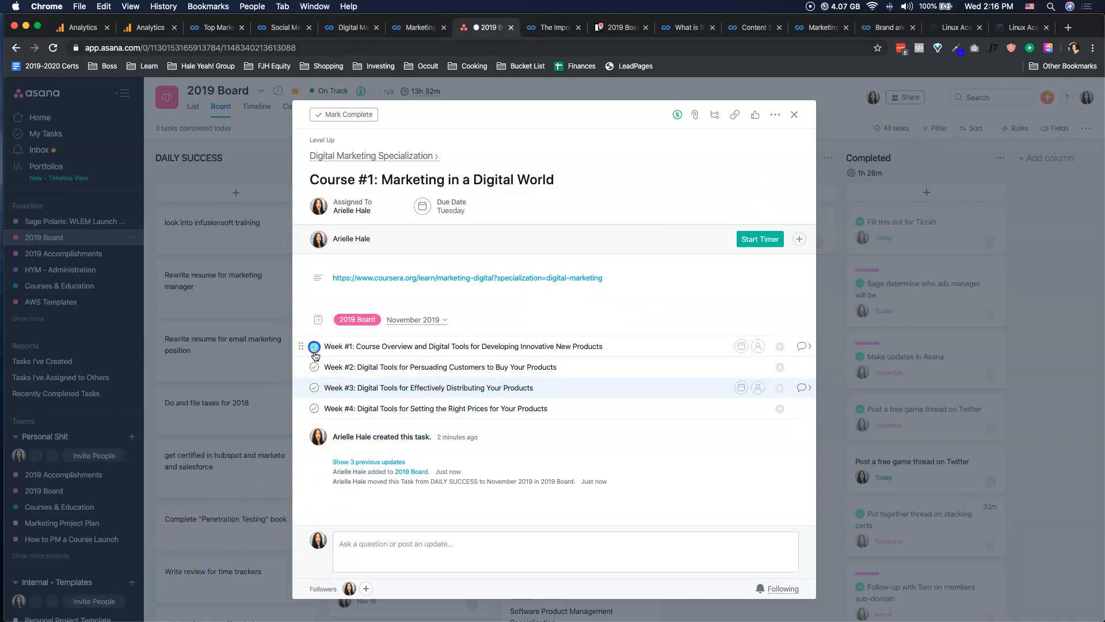
Change the Course #1 due date to November 6, 2019 and close the task details.
left_click(452, 208)
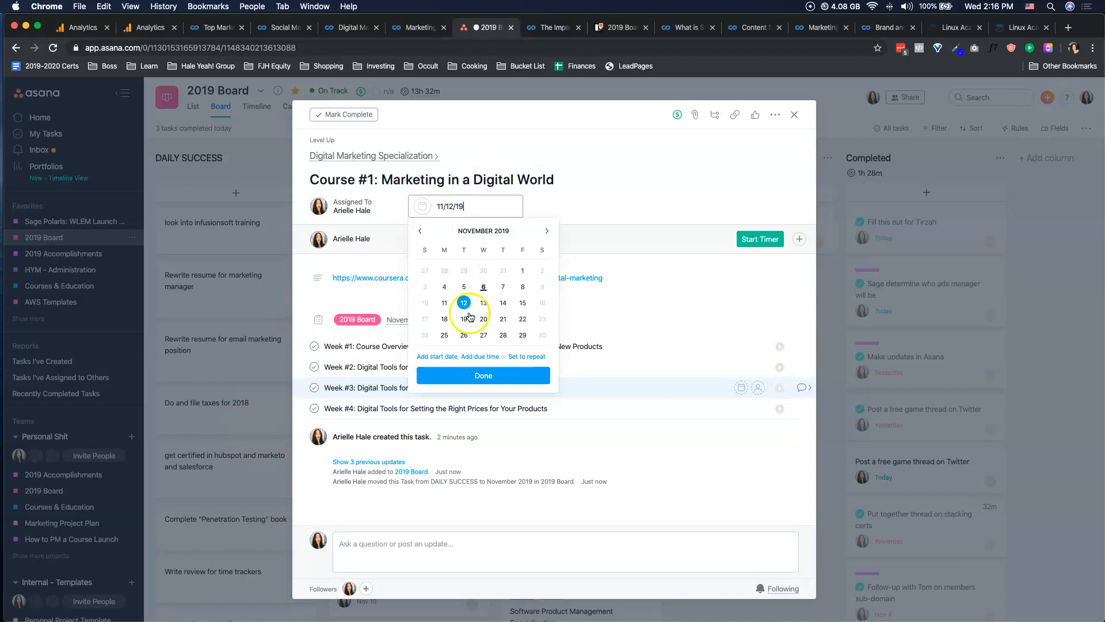
left_click(483, 287)
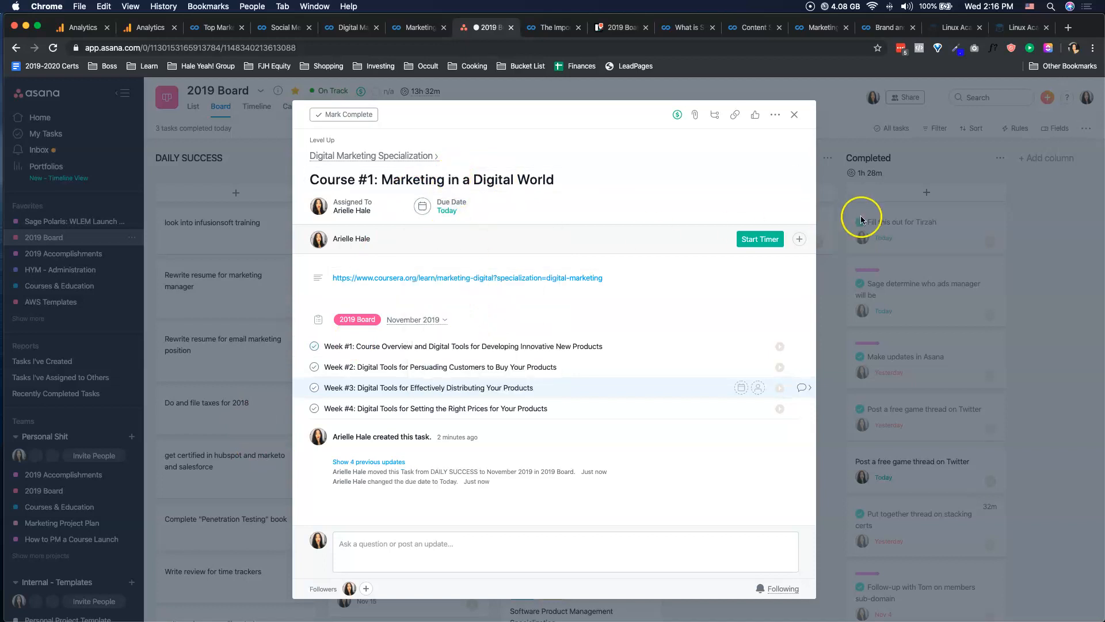
left_click(1081, 247)
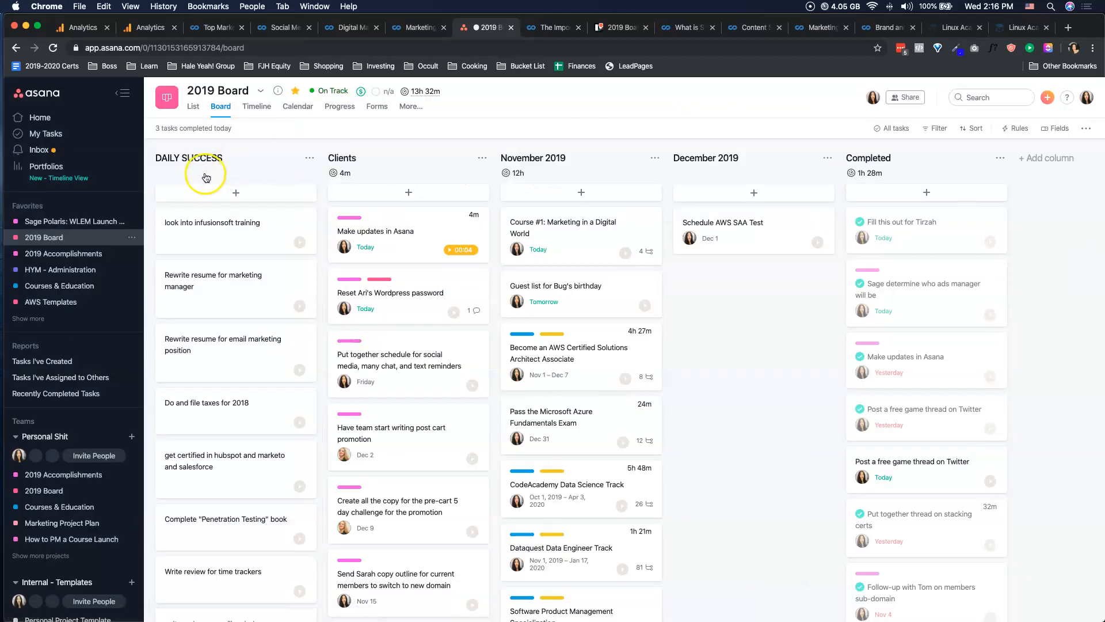
Open Course #1: Marketing in a Digital World from My Tasks and change its due date to November 12, 2019.
left_click(59, 133)
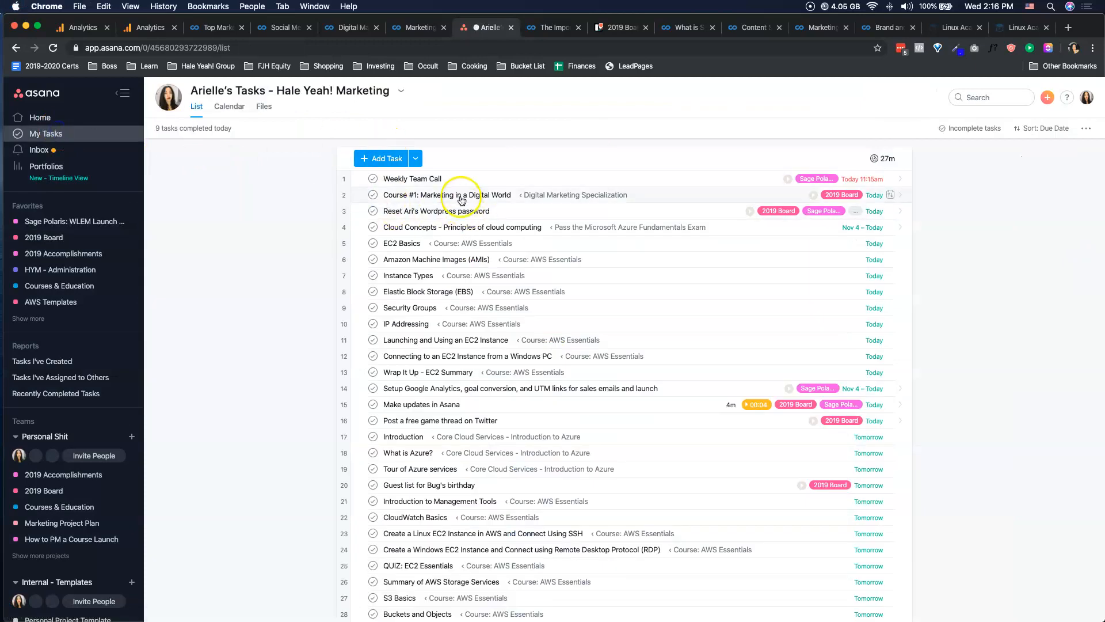
left_click(461, 196)
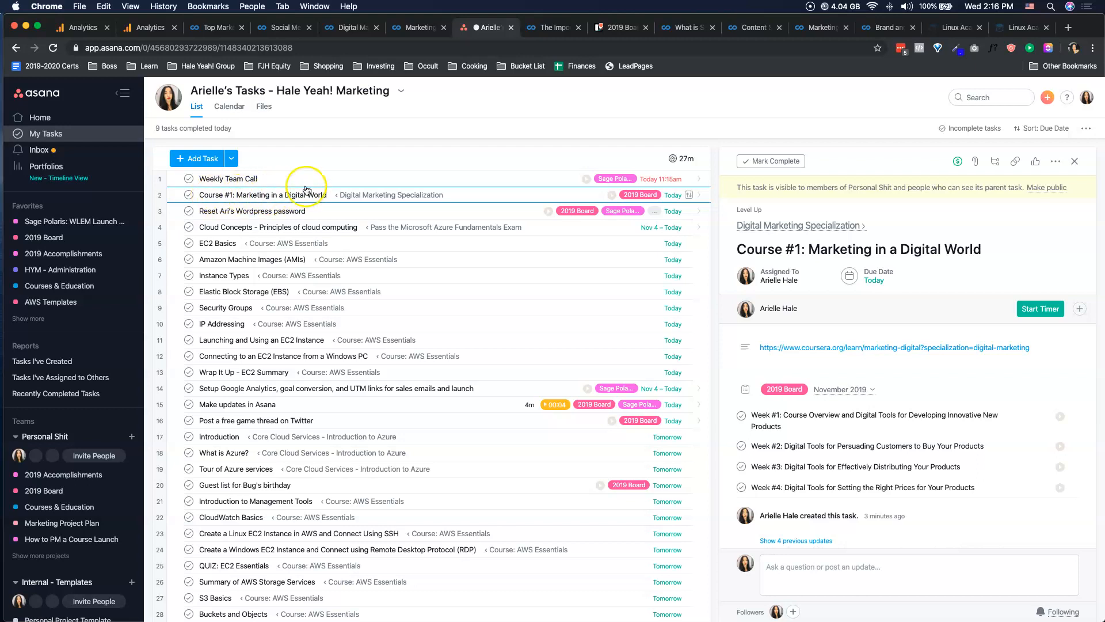
left_click(855, 278)
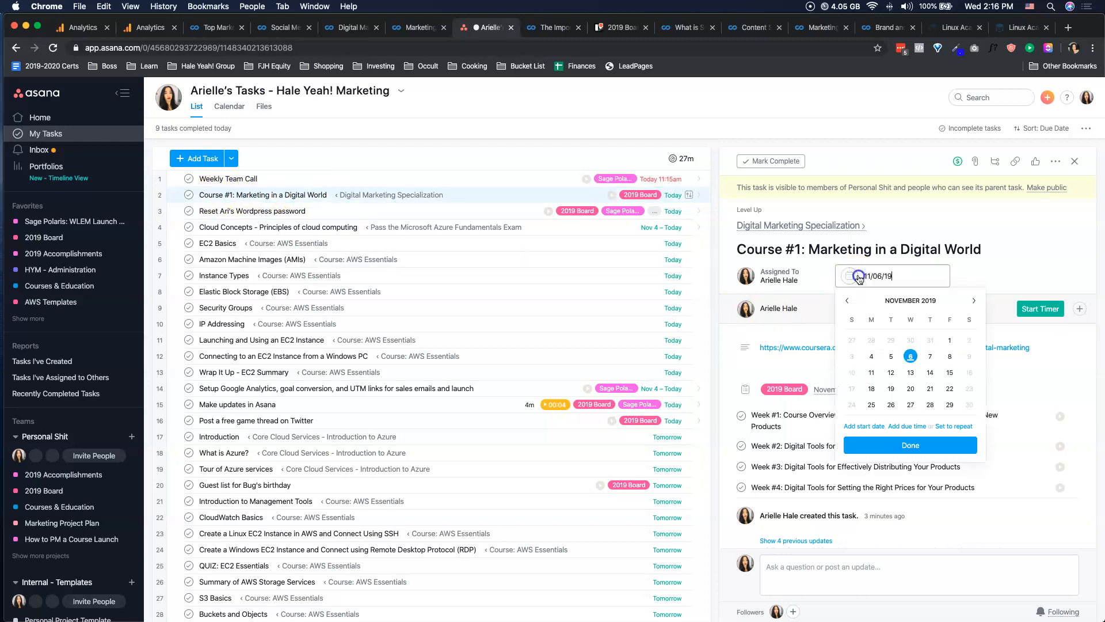
left_click(897, 374)
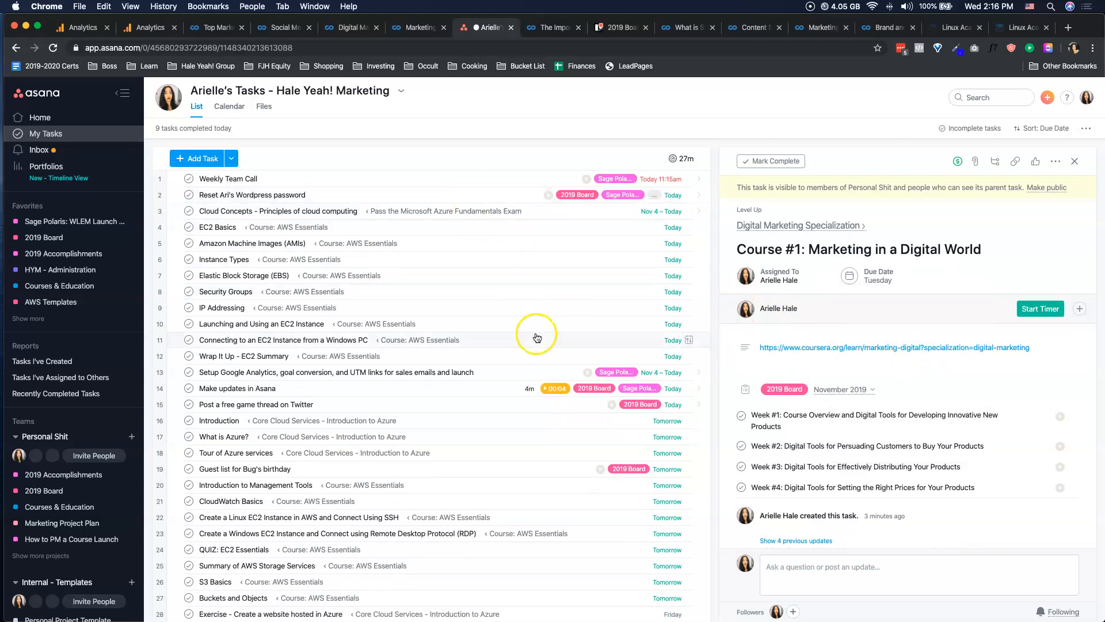
Check the Course #1 due date and find where the course falls in the date-sorted My Tasks list.
scroll(535, 331, "down", 6)
scroll(587, 346, "down", 3)
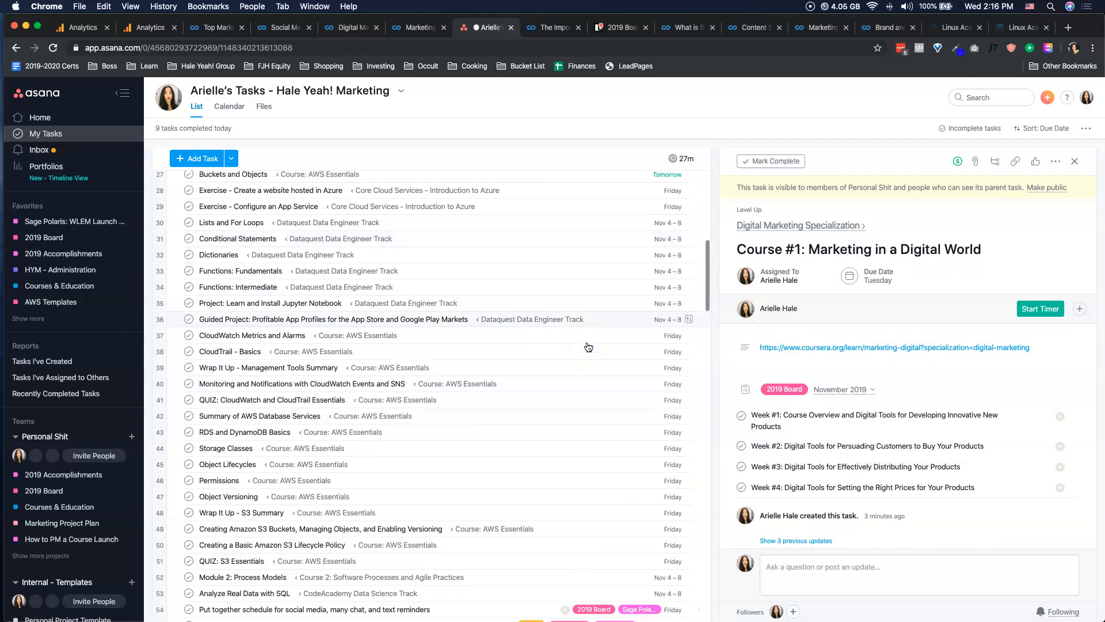
scroll(588, 347, "down", 8)
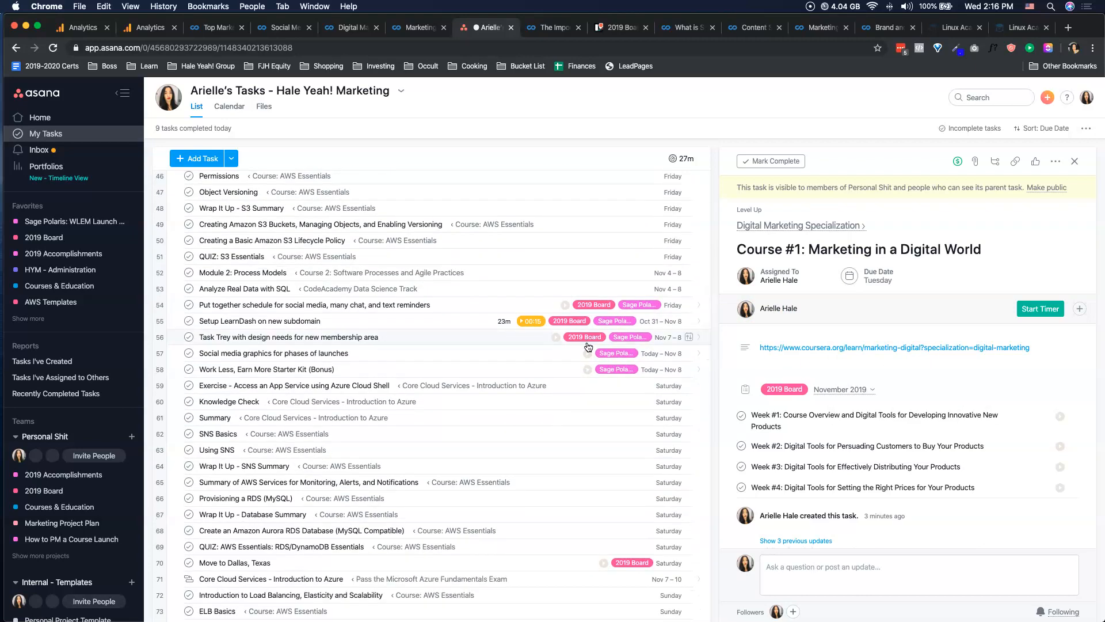
left_click(870, 276)
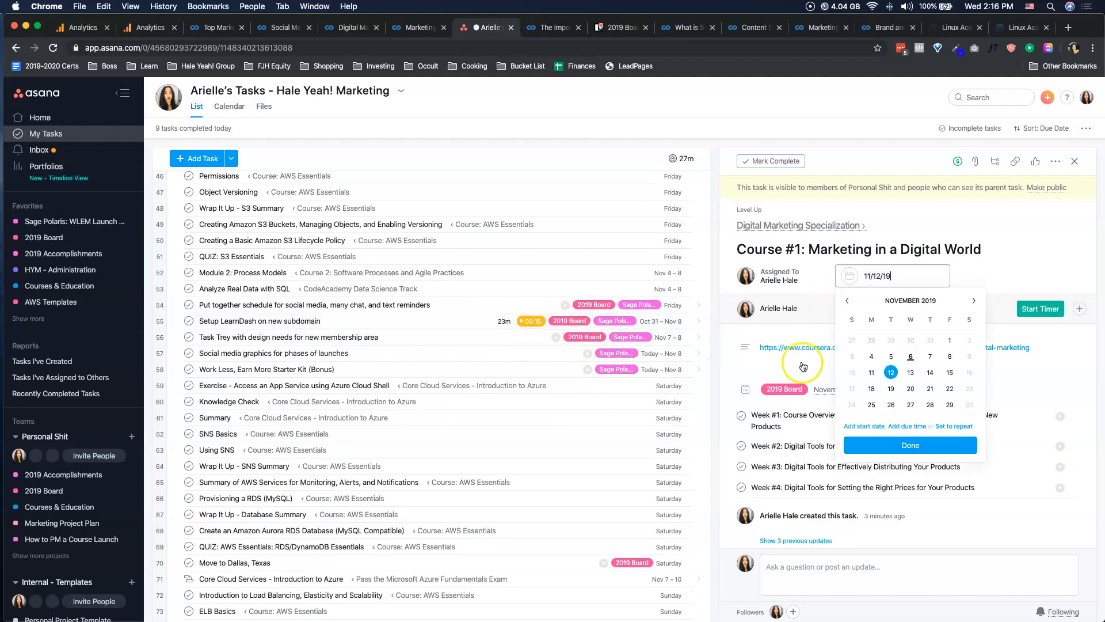
left_click(745, 358)
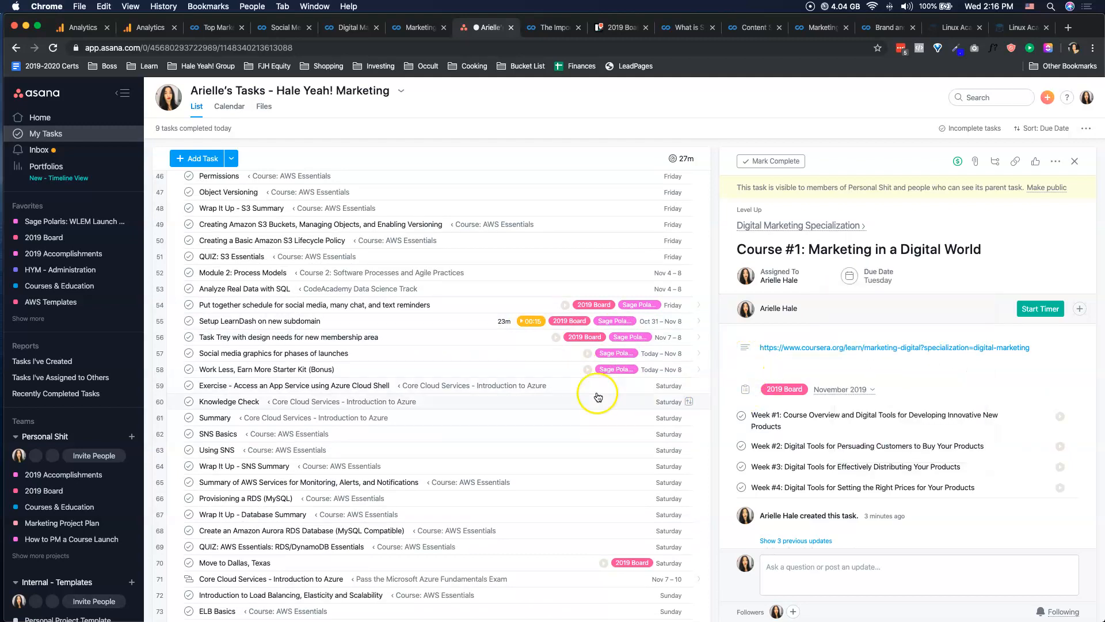
scroll(596, 395, "down", 10)
scroll(598, 394, "down", 5)
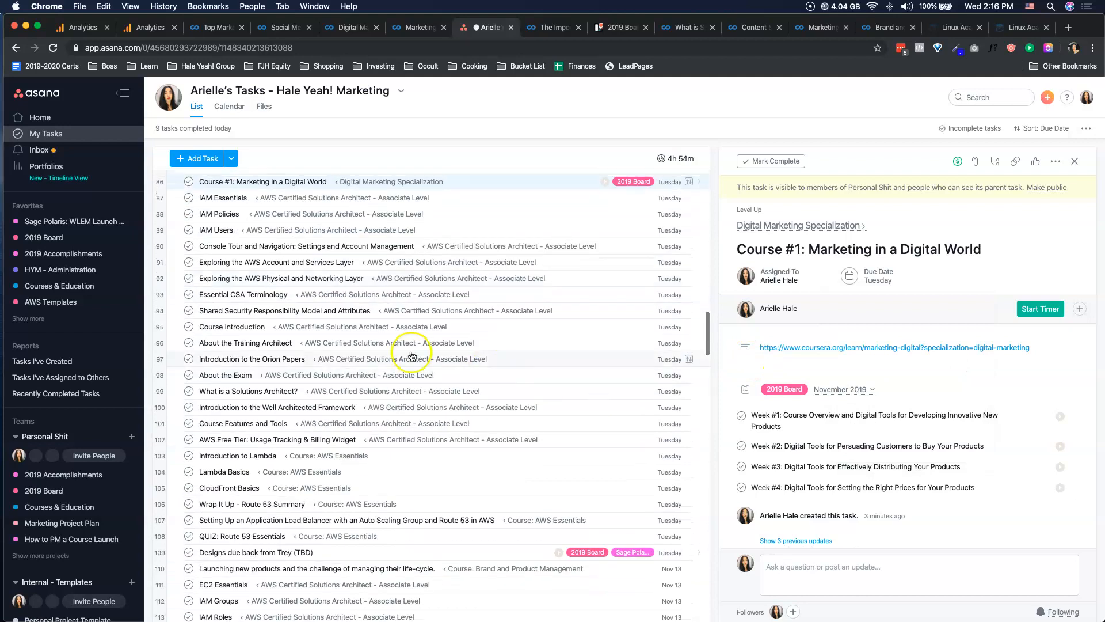
Select the Week #1 through Week #4 subtasks of Course #1 and assign them all to the account owner.
left_click(793, 418)
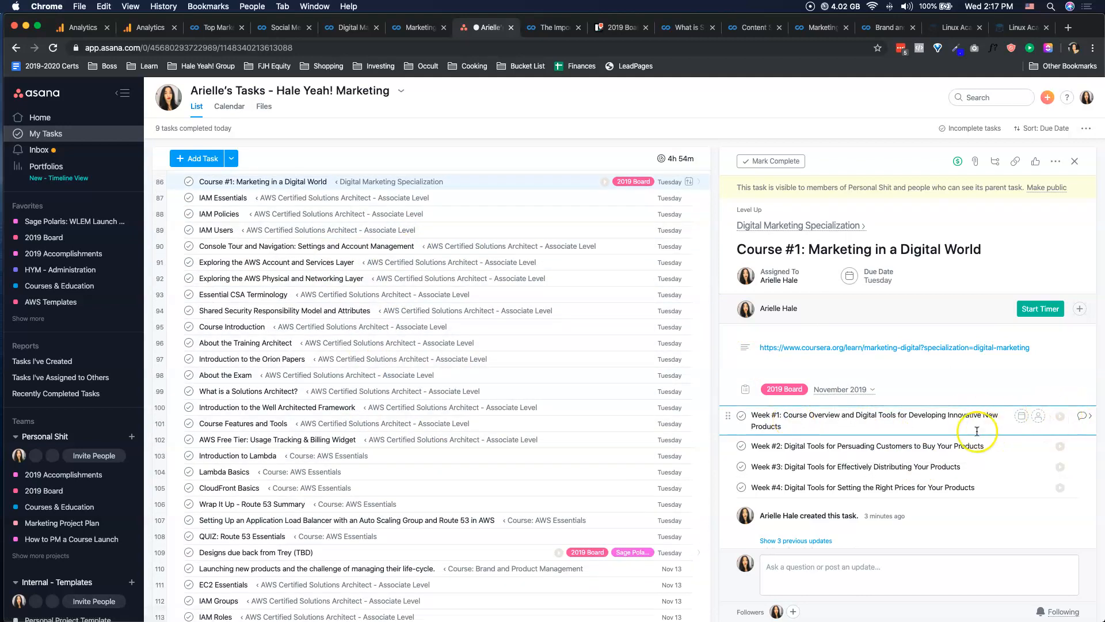
left_click(930, 488)
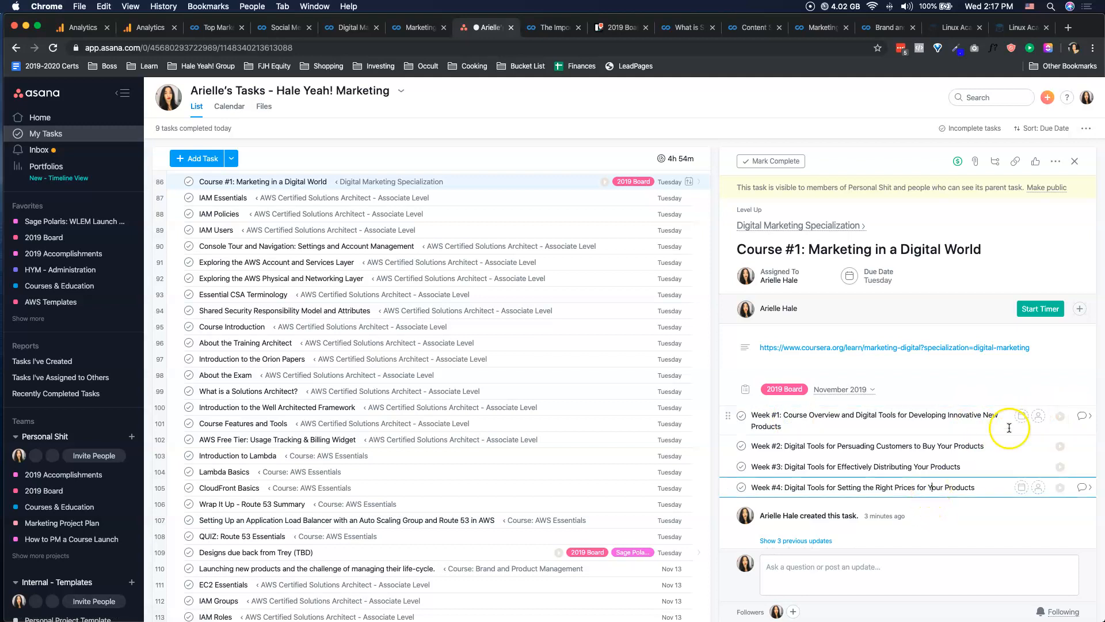
left_click(903, 422, "shift")
left_click(1038, 416)
left_click(1008, 462)
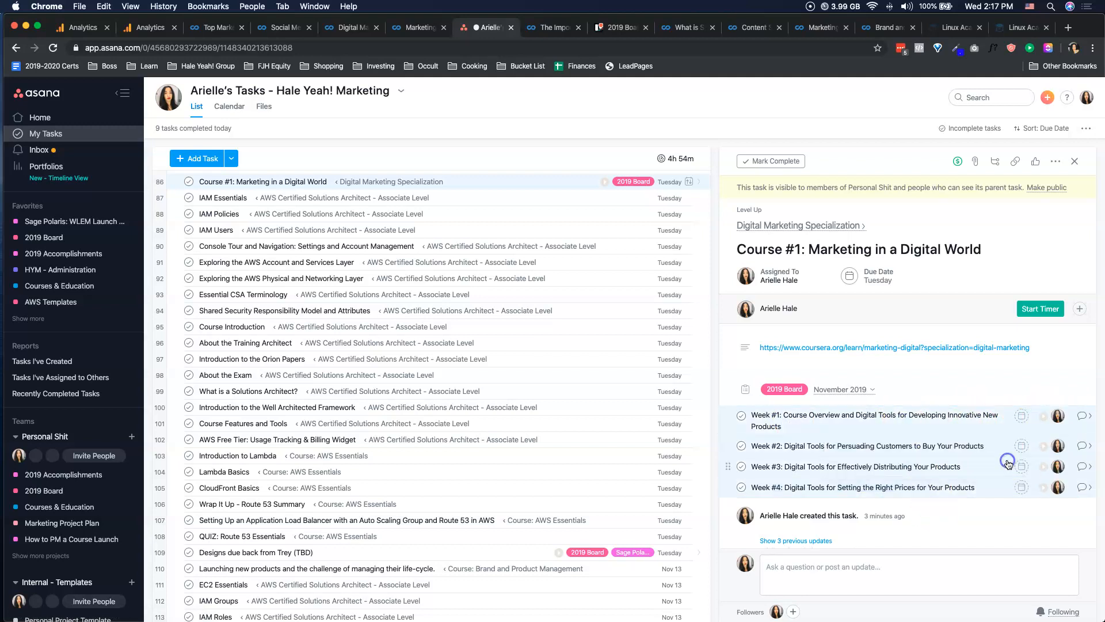
Set the Week #1 subtask's due date to Friday, November 8, and Week #2's to Sunday, November 10, 2019.
left_click(1021, 415)
left_click(955, 517)
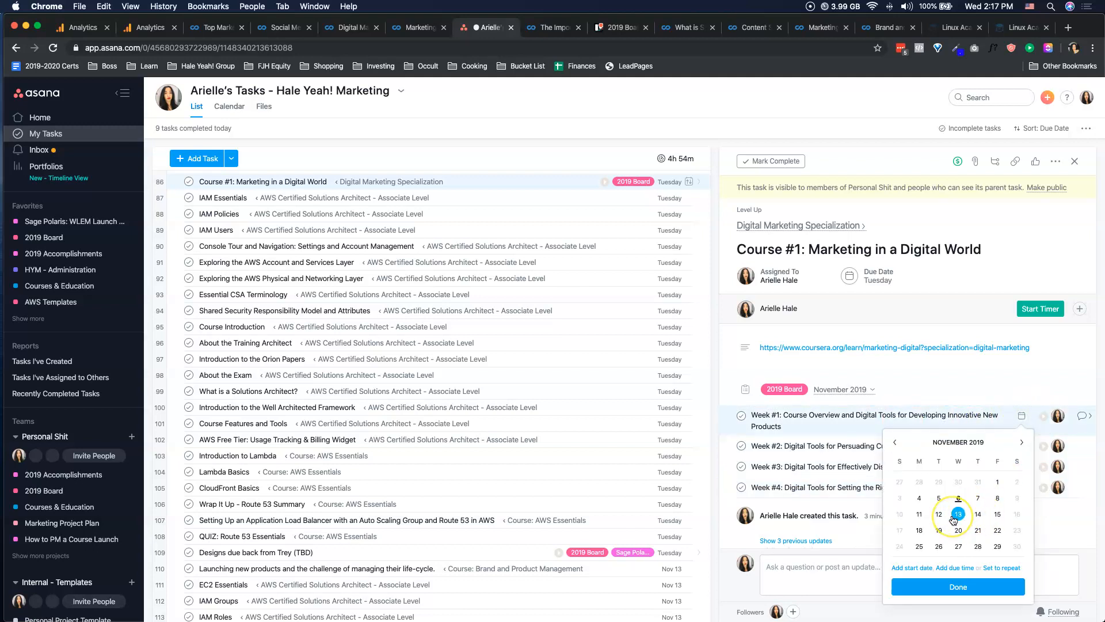
left_click(923, 502)
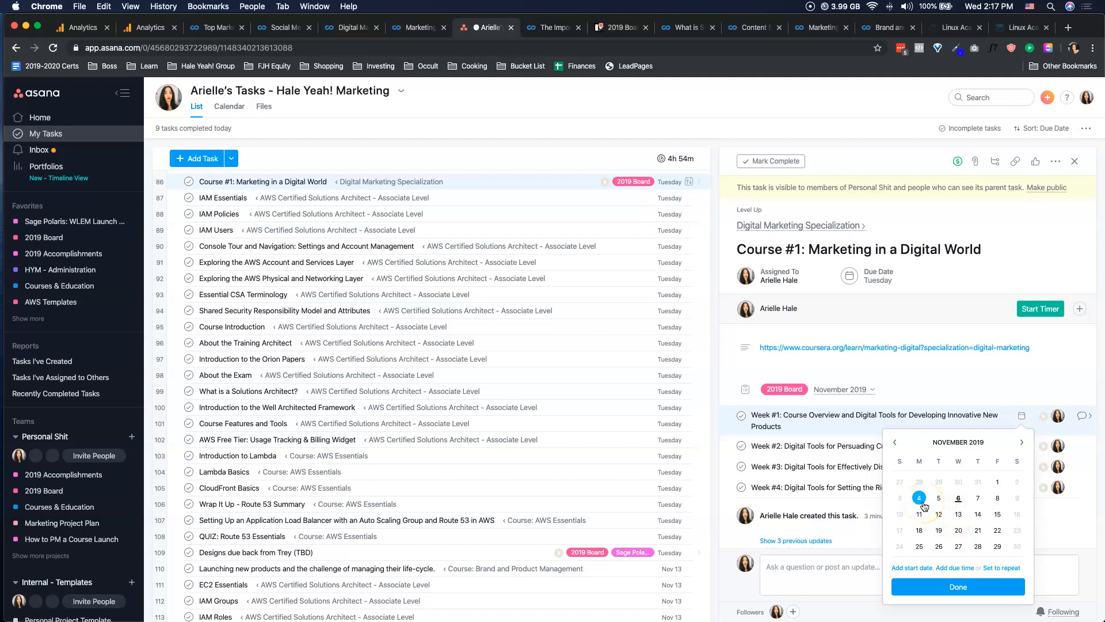
left_click(979, 499)
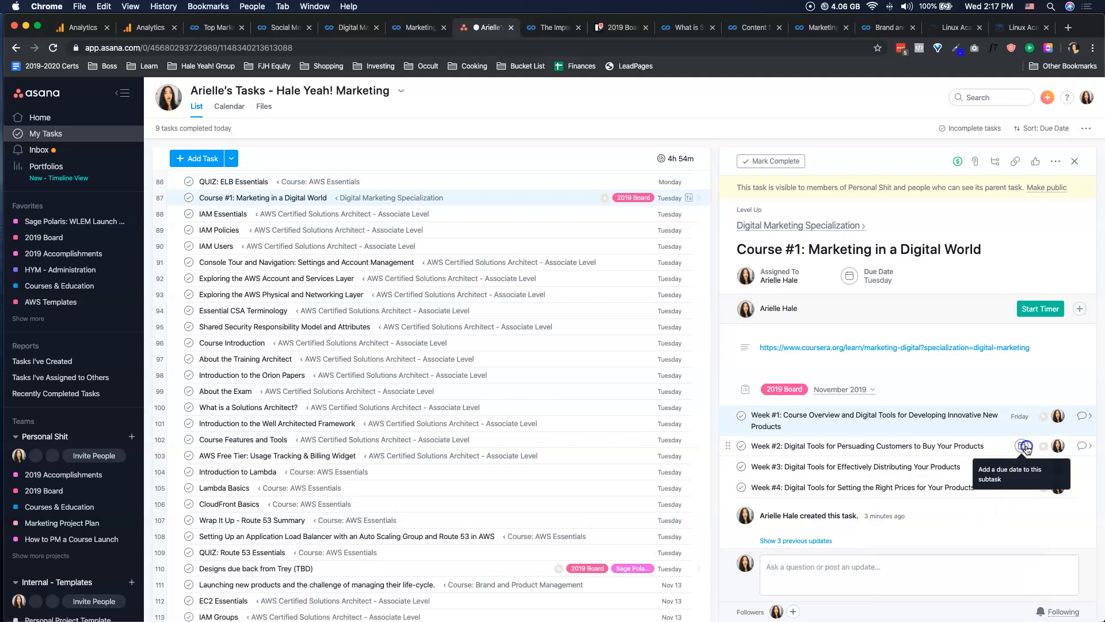
left_click(1023, 447)
left_click(901, 344)
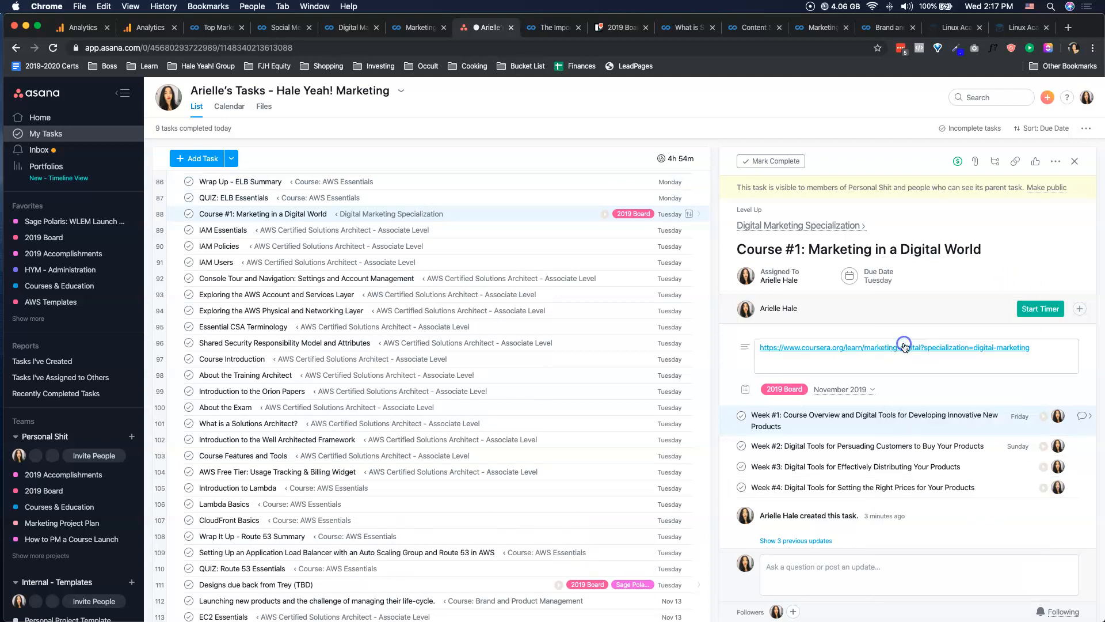
Set the Week #3 subtask's due date to November 11 and the Week #4 subtask's to November 12, 2019.
left_click(1022, 466)
left_click(919, 363)
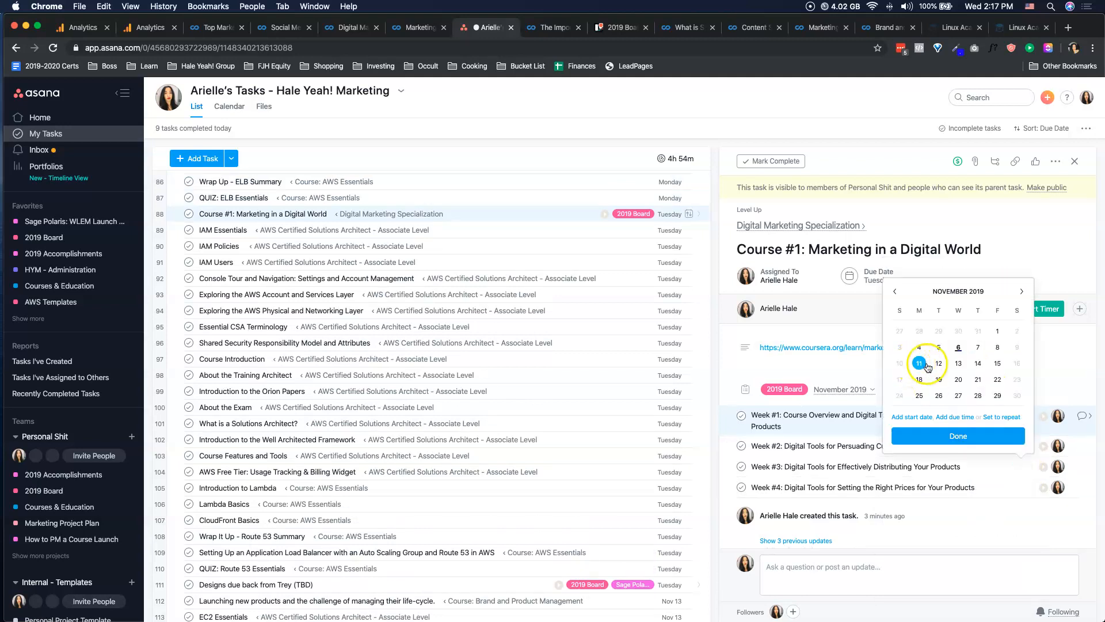
left_click(1043, 487)
left_click(937, 385)
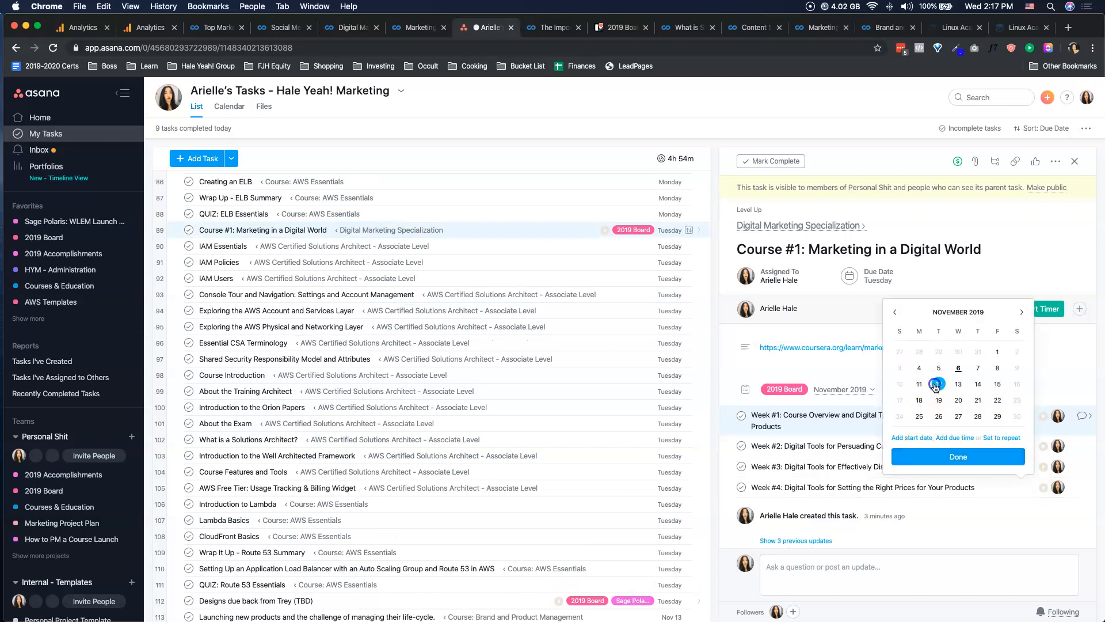
left_click(963, 524)
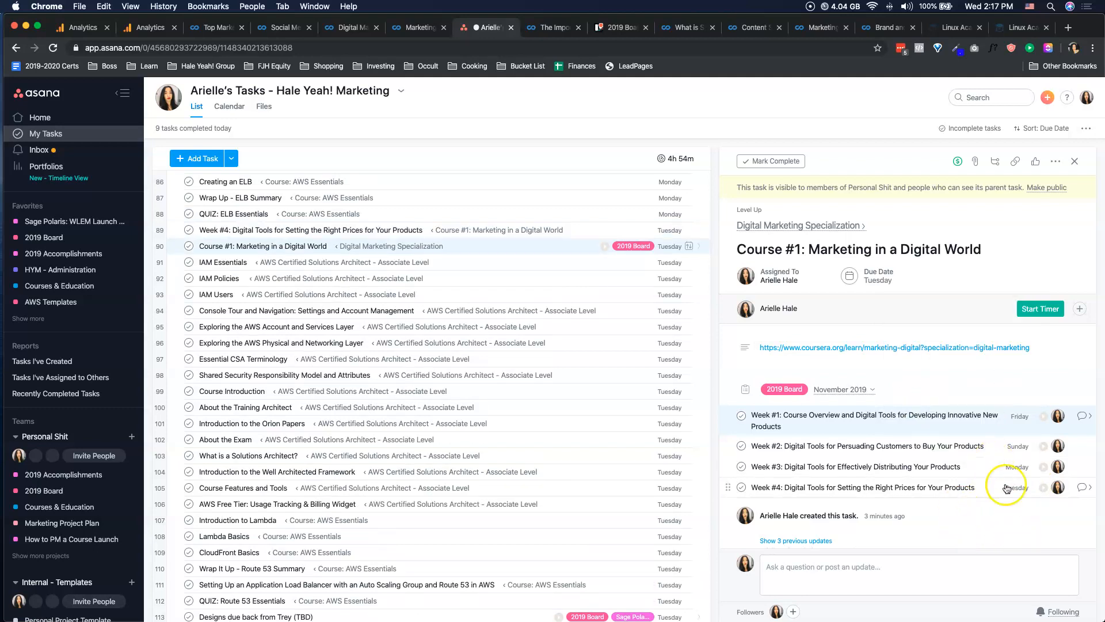
Move the Week #4 subtask's due date to November 13, 2019.
left_click(1007, 489)
left_click(956, 385)
left_click(965, 548)
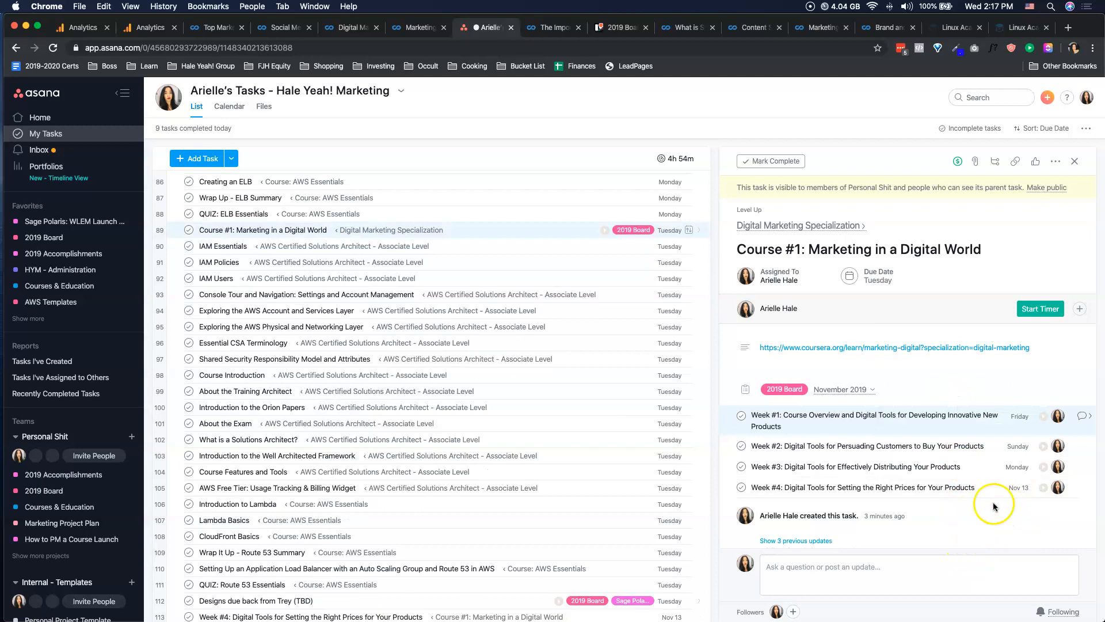
Mark the Post a free game thread on Twitter and Make updates in Asana tasks complete in My Tasks.
scroll(506, 357, "up", 20)
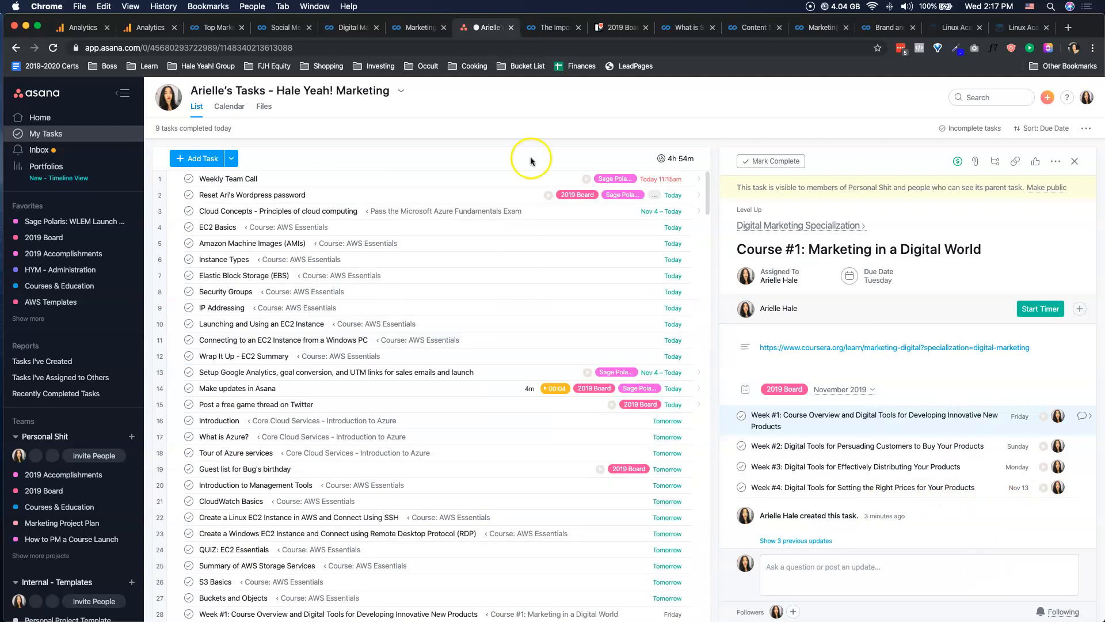
scroll(593, 298, "down", 3)
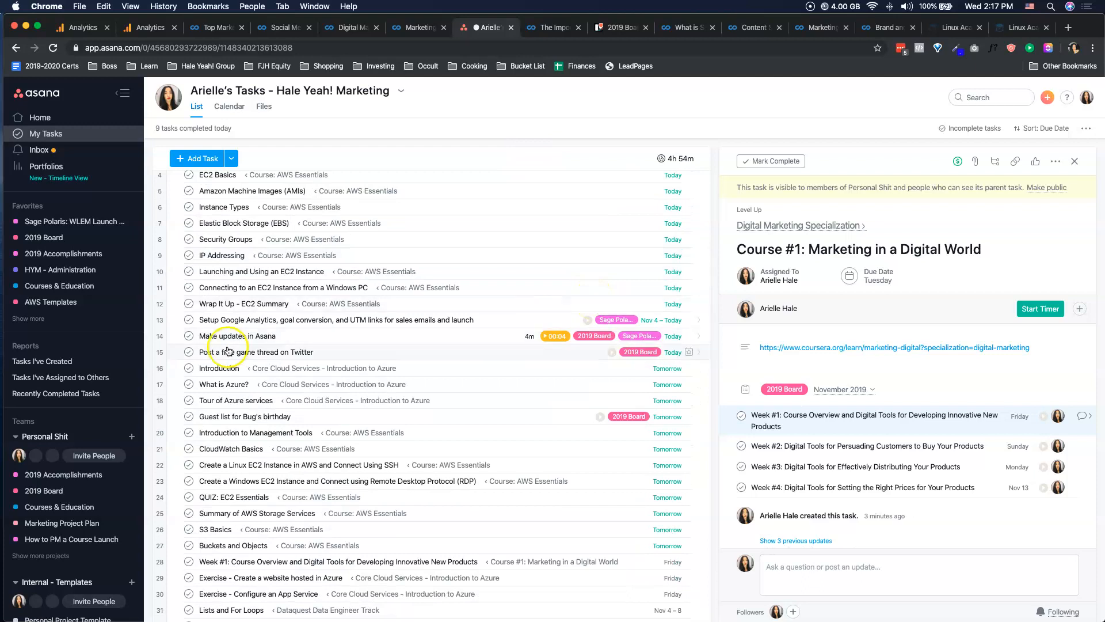
left_click(189, 353)
left_click(188, 337)
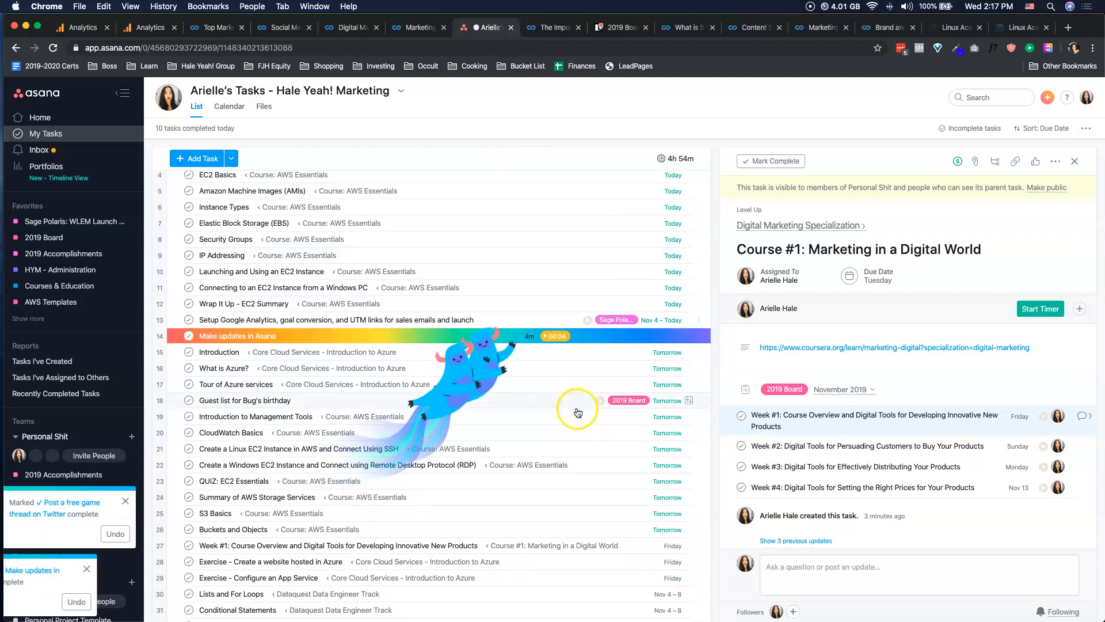
Look through My Tasks for the scheduled weekly subtasks of Course #1 and open the Week #1 subtask.
scroll(297, 410, "down", 10)
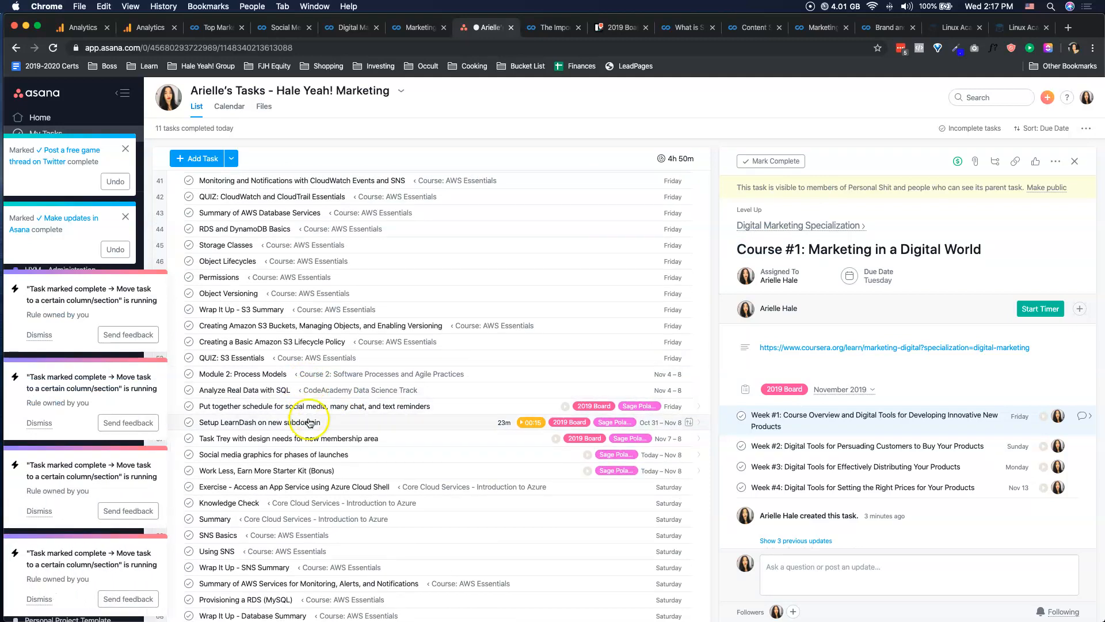
scroll(326, 447, "down", 5)
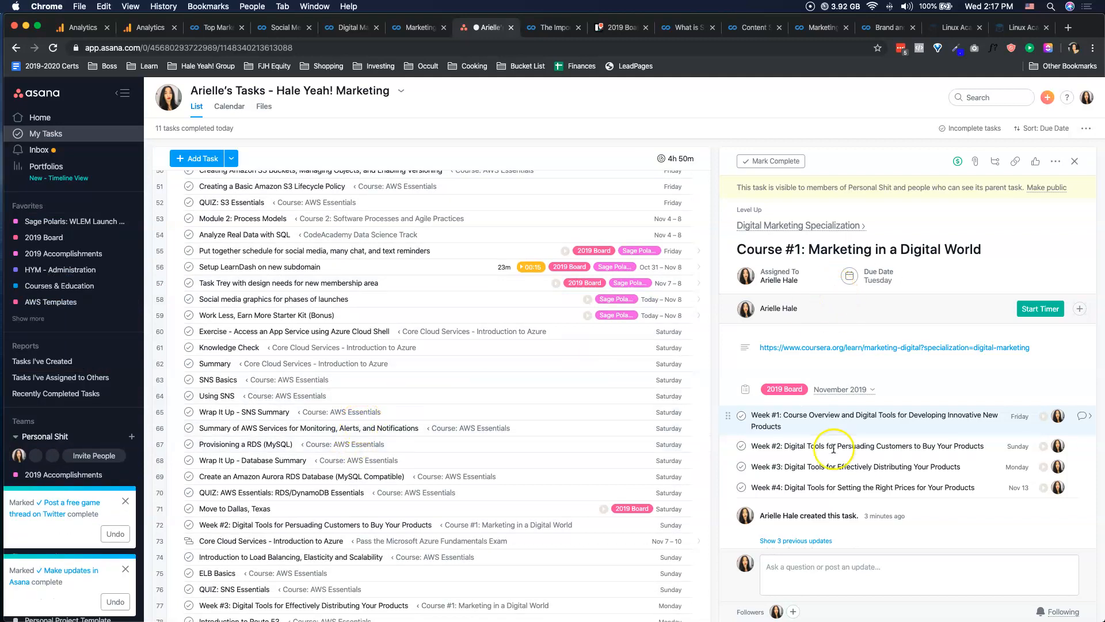
triple_click(814, 419)
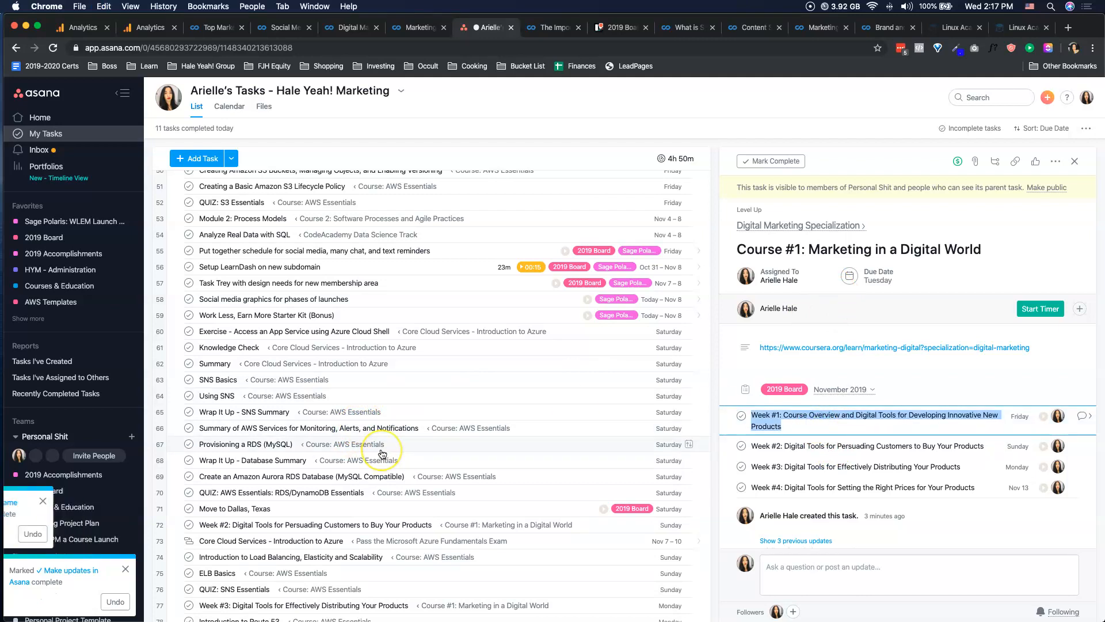
scroll(382, 453, "up", 5)
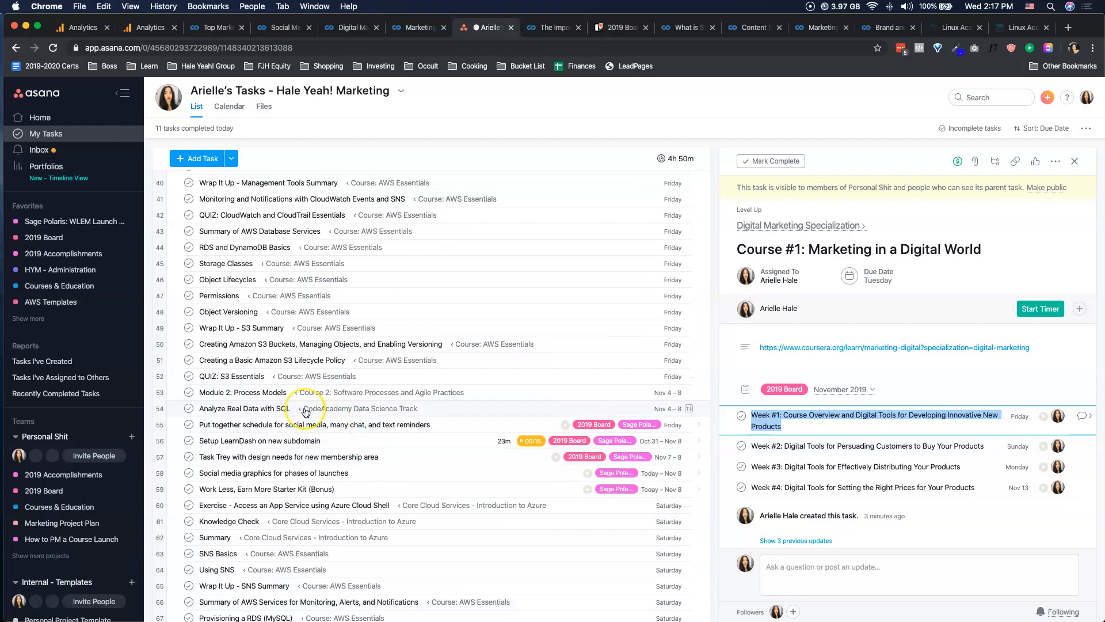
scroll(333, 426, "up", 3)
scroll(306, 412, "up", 4)
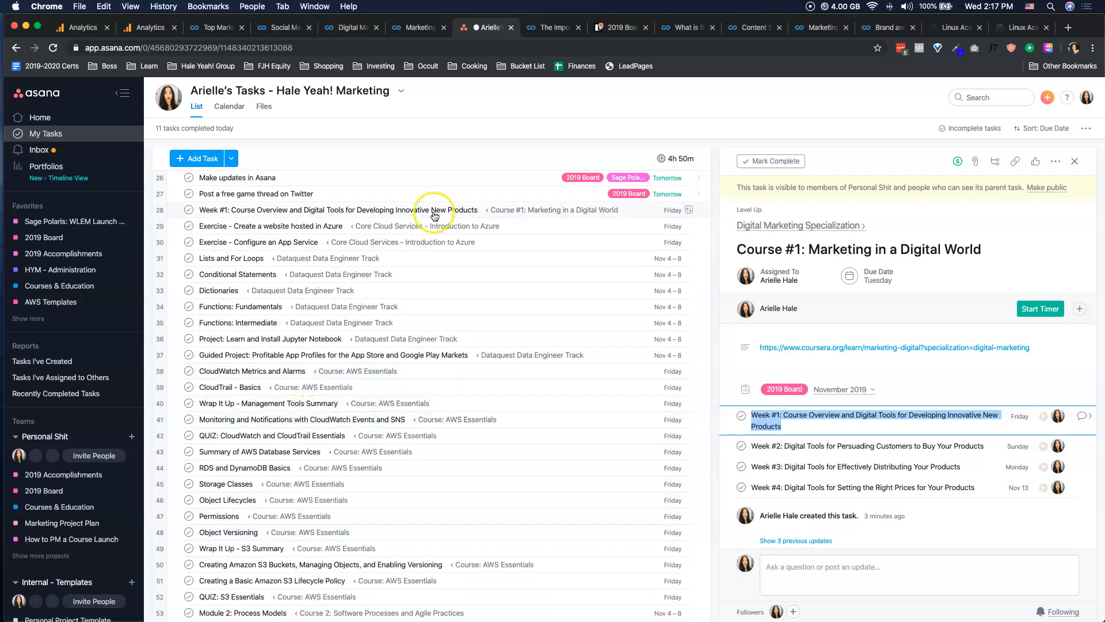
left_click(211, 212)
Mark the Weekly Team Call task complete and return to the full My Tasks list.
scroll(231, 242, "up", 10)
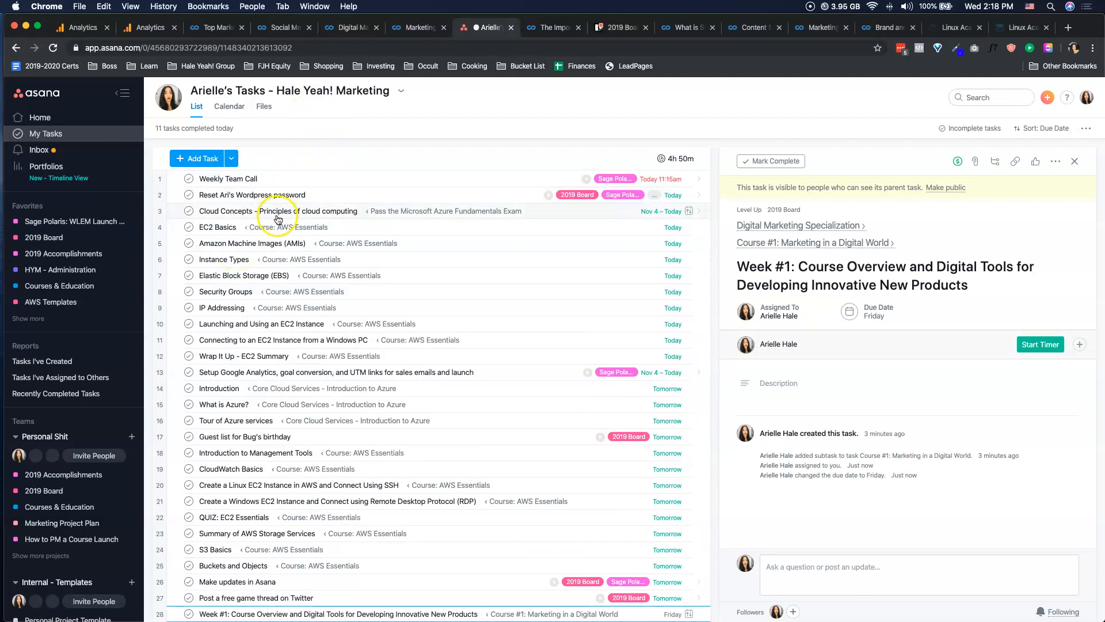
left_click(188, 178)
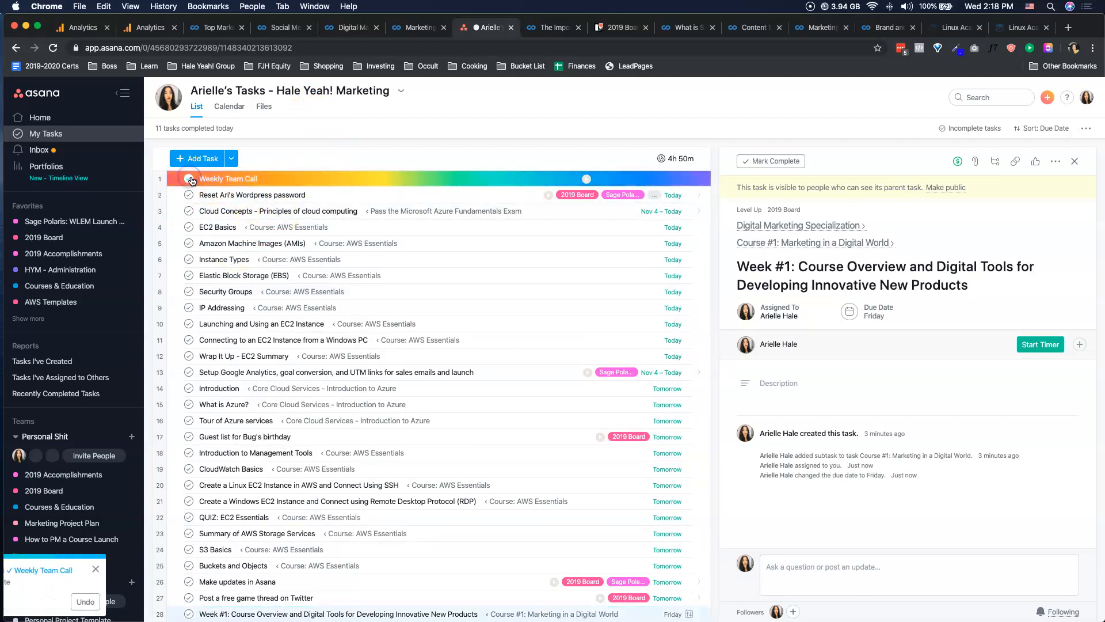
left_click(60, 134)
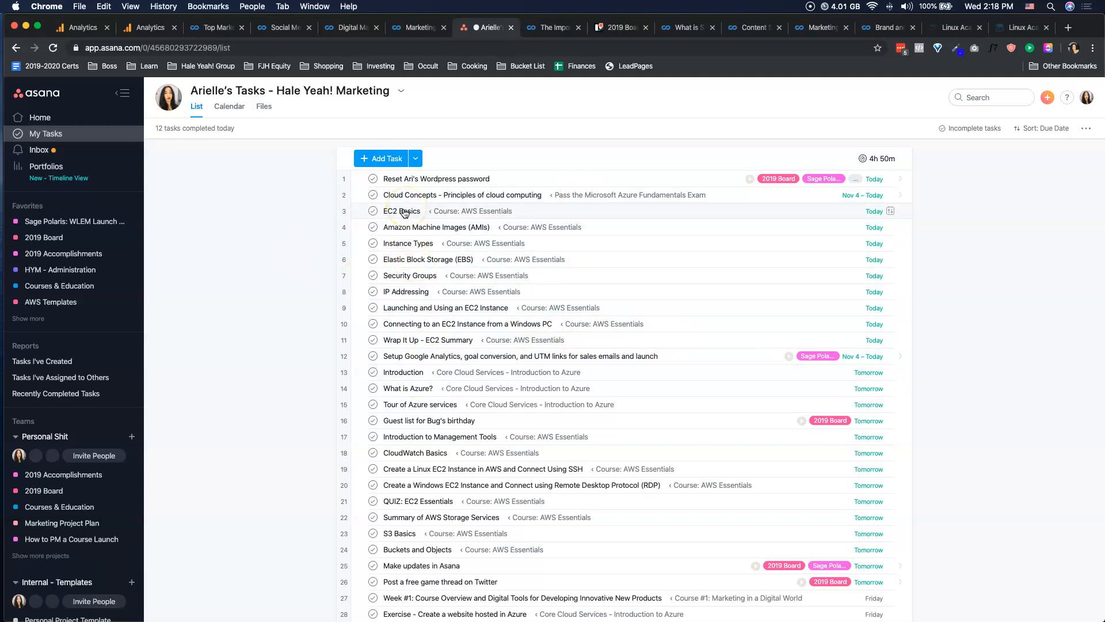
Open the Week #1 subtask from My Tasks and go up to its Digital Marketing Specialization parent task.
scroll(461, 482, "down", 5)
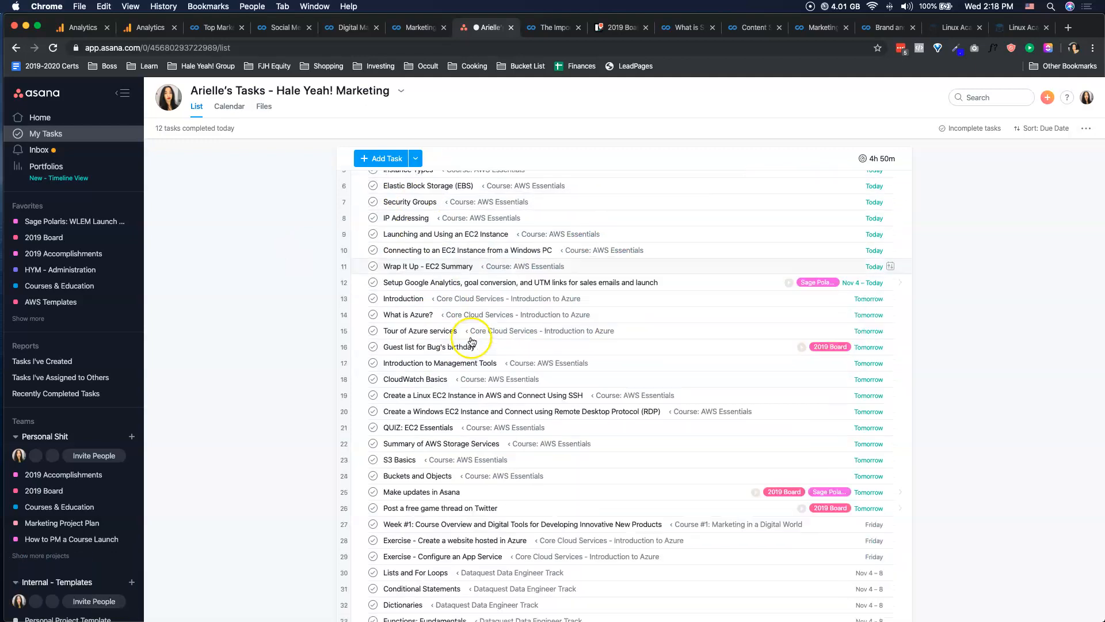
scroll(736, 518, "down", 2)
left_click(479, 407)
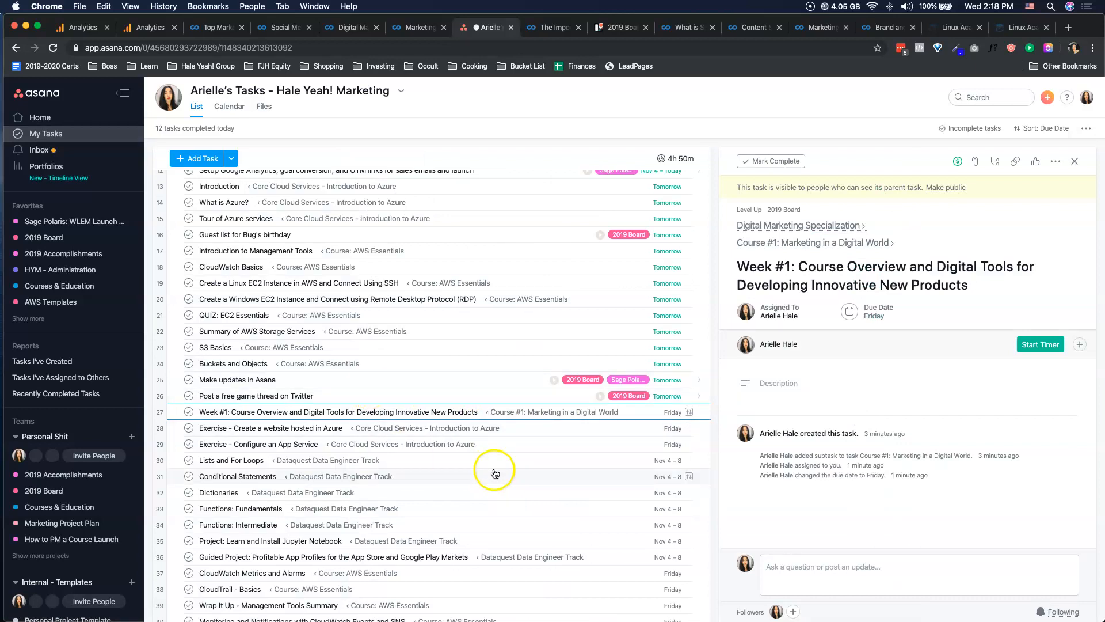
left_click(798, 225)
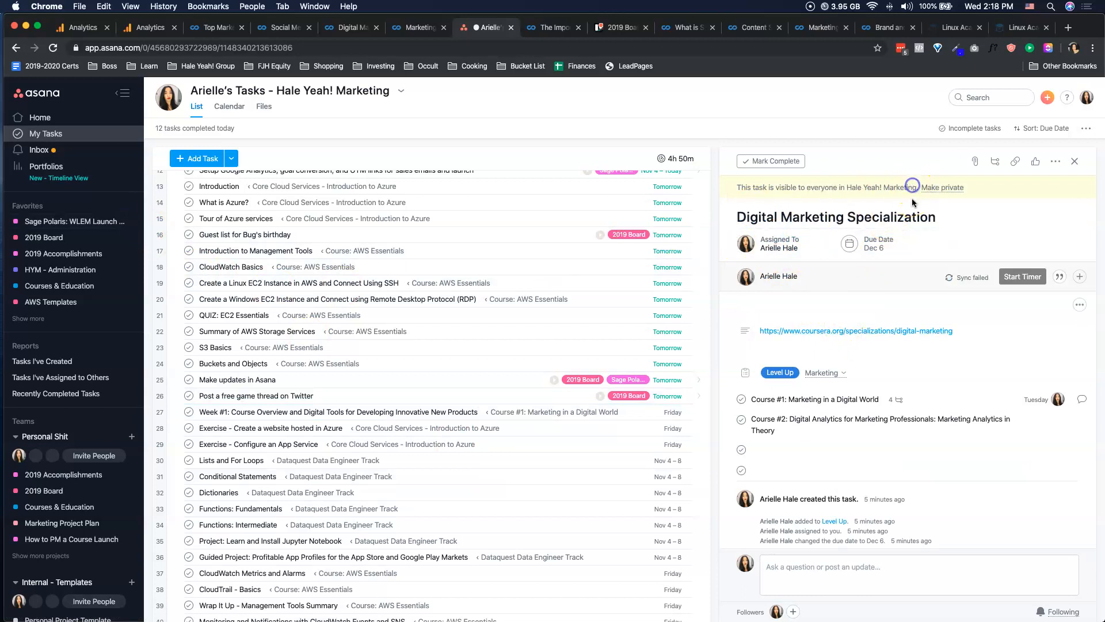
left_click(909, 296)
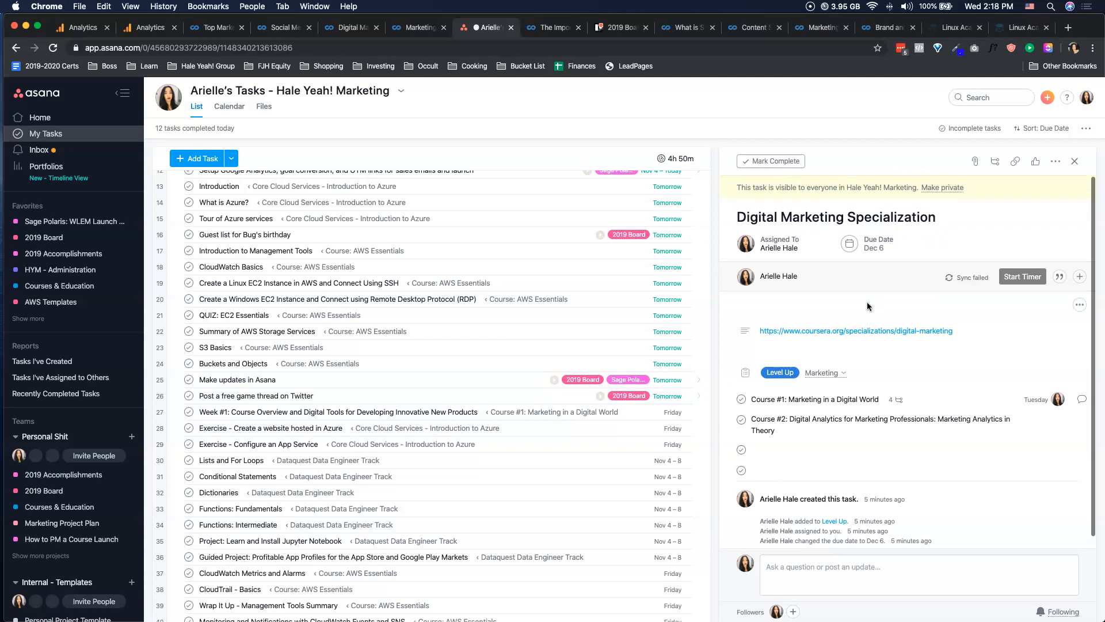
Open the Level Up project and bring up the Digital Marketing Specialization task's details with its course subtasks.
scroll(57, 354, "down", 5)
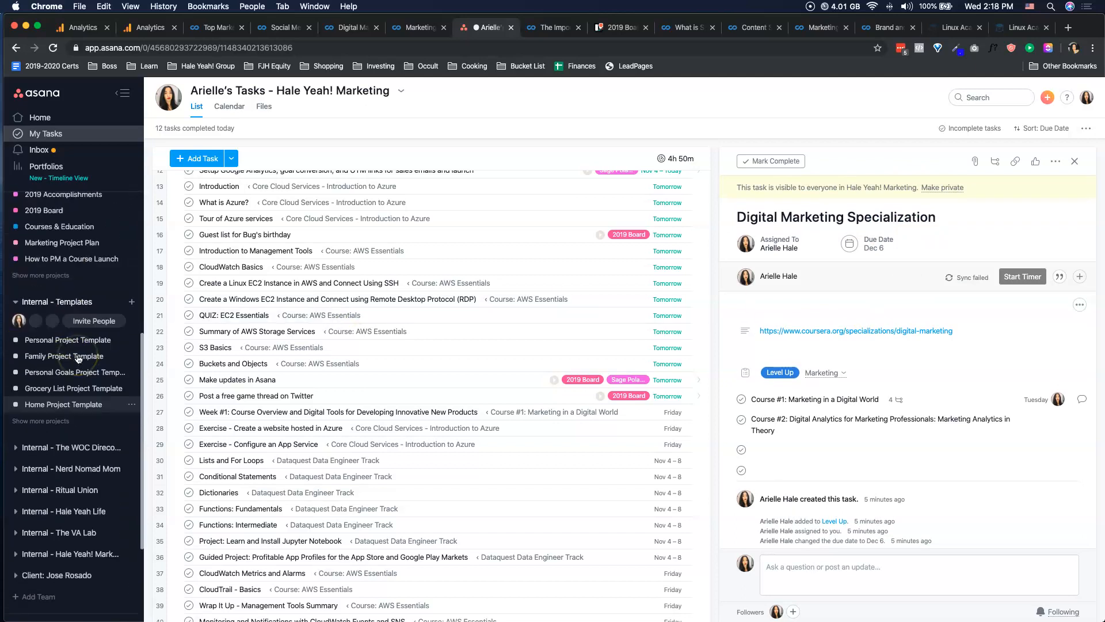
left_click(26, 356)
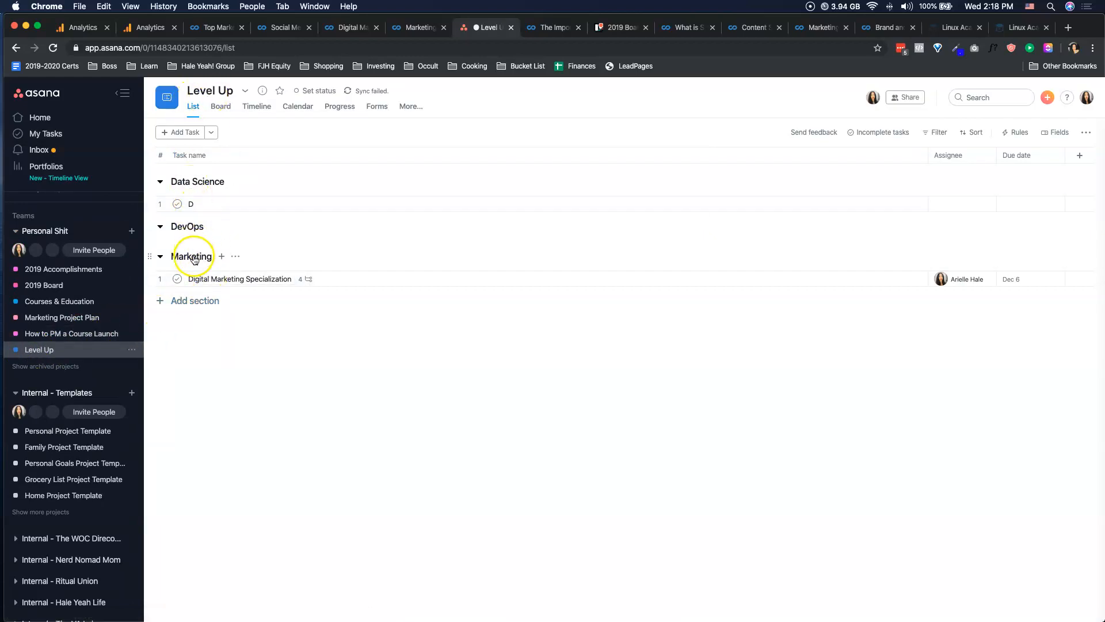
left_click(242, 279)
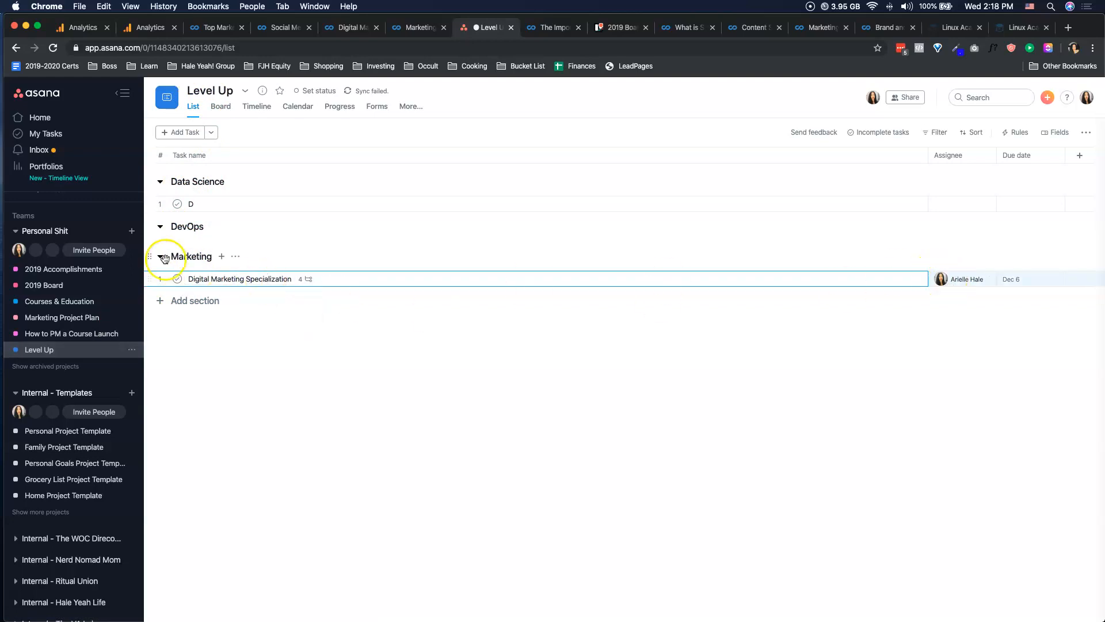
left_click(905, 280)
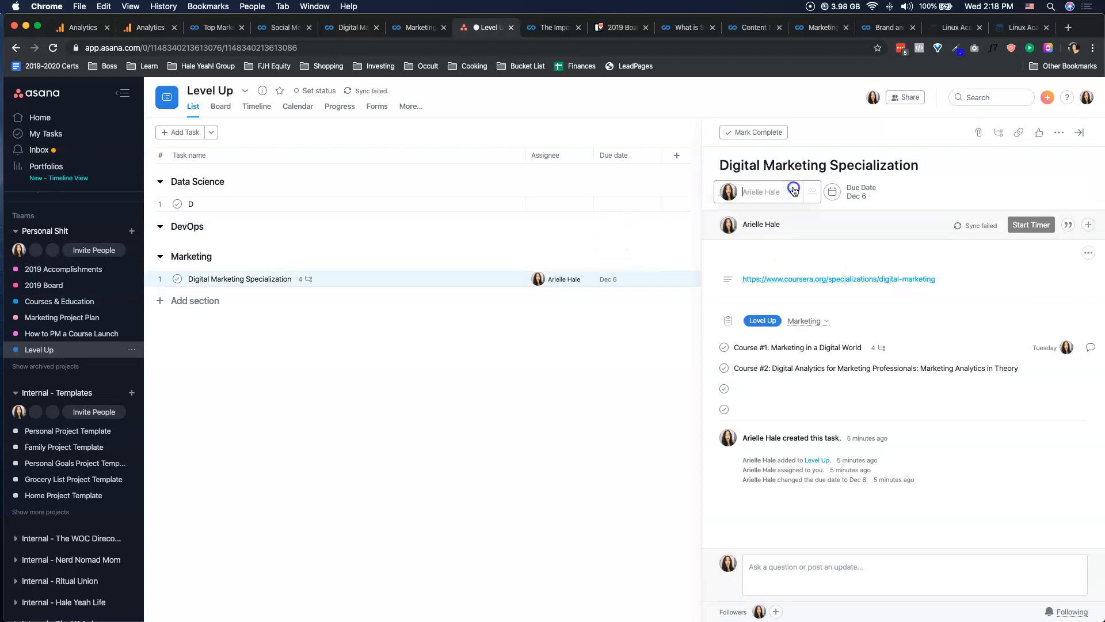
triple_click(772, 165)
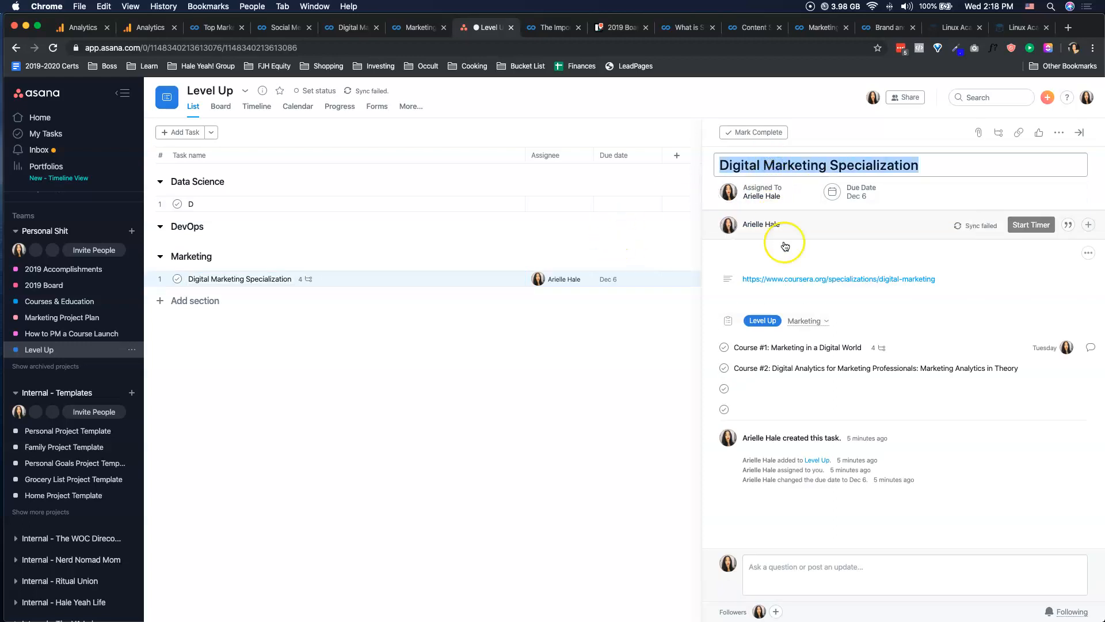
left_click(756, 349)
left_click(759, 369)
left_click(757, 408)
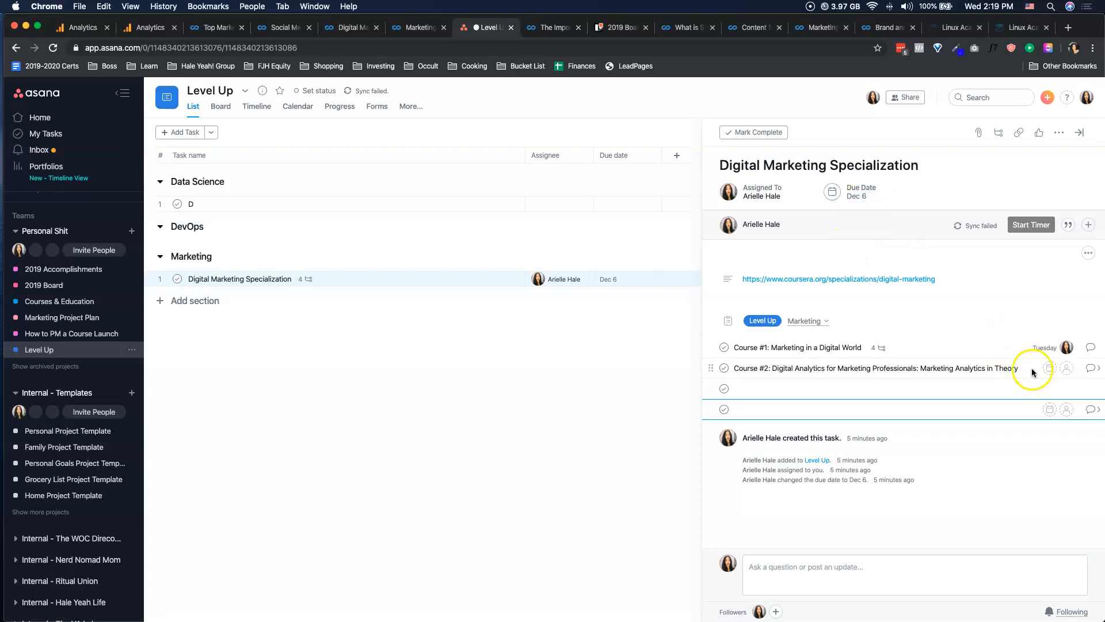
Set the due dates of Course #2 and the two blank subtasks below it to November 13, 20 and 27.
left_click(1050, 370)
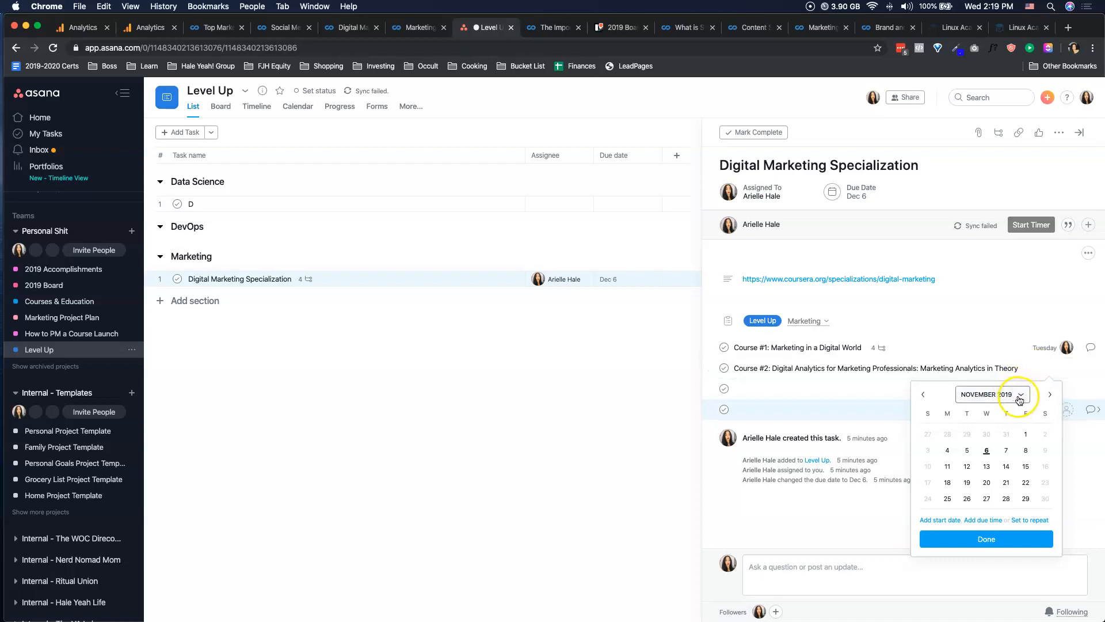
left_click(986, 468)
left_click(856, 371)
left_click(1050, 368)
left_click(987, 466)
left_click(1050, 388)
left_click(987, 503)
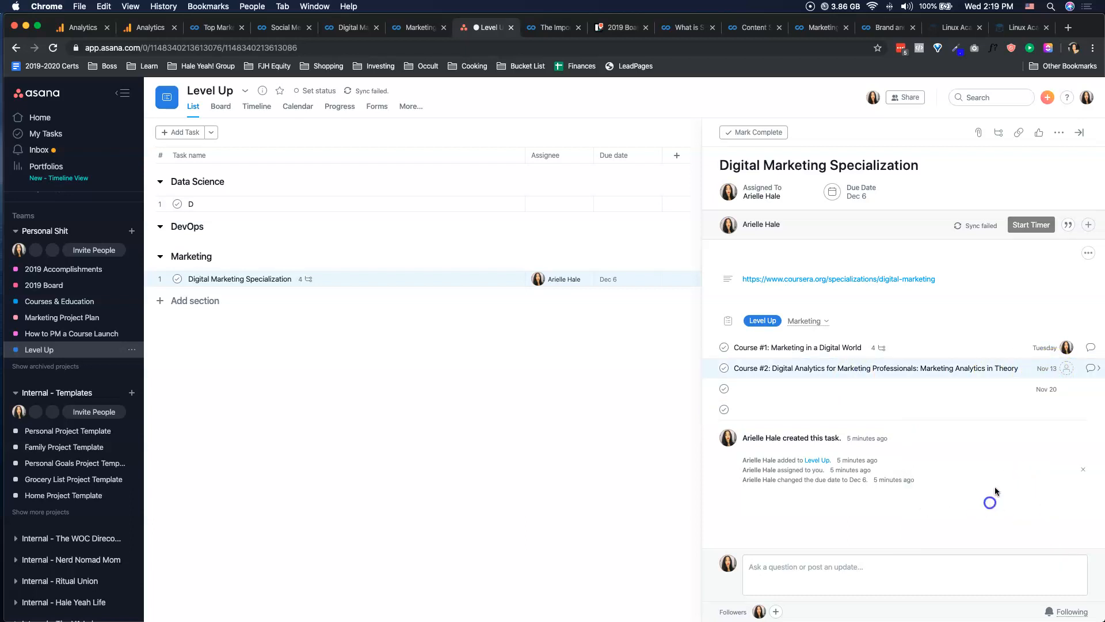
left_click(1051, 409)
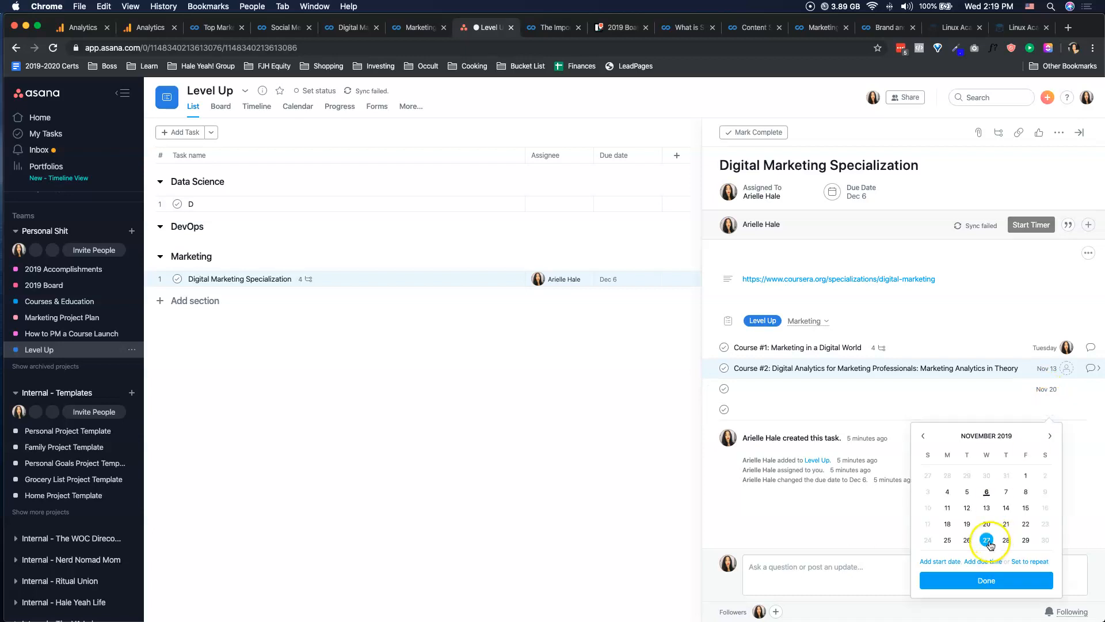
left_click(986, 540)
Open the Course #1: Marketing in a Digital World subtask to review its weekly subtasks, and calculate 7/4 in Spotlight.
left_click(1092, 350)
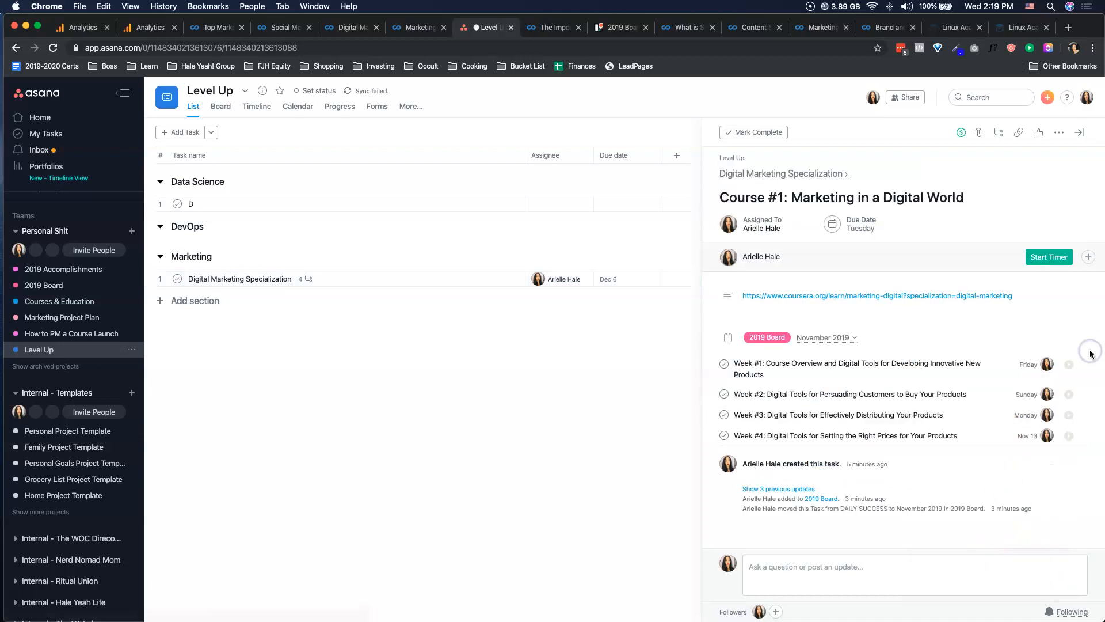
left_click(773, 421)
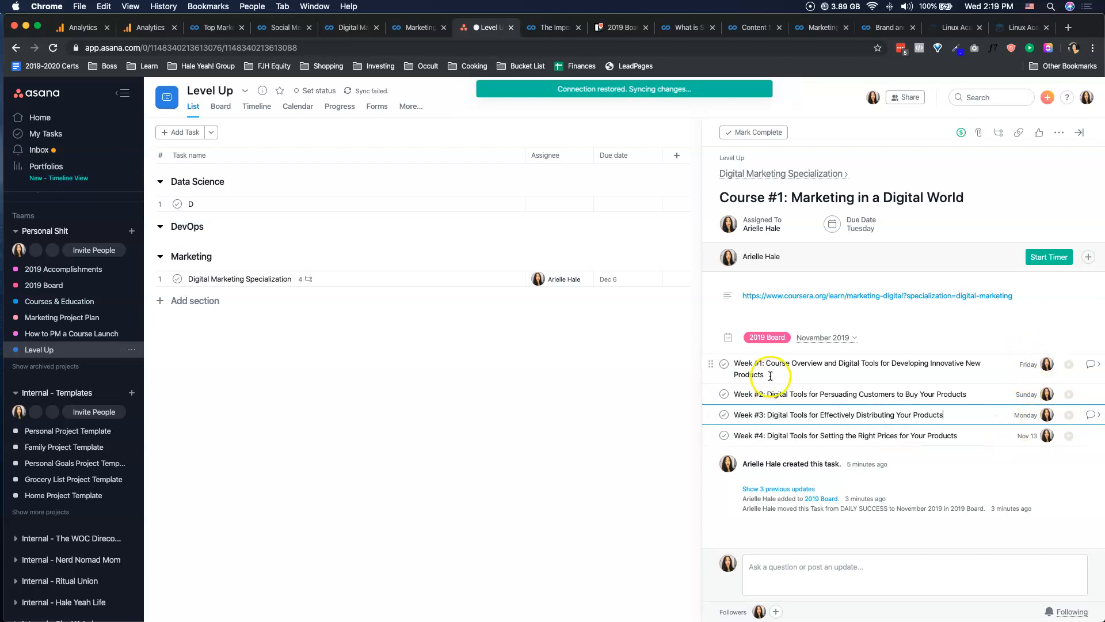
left_click(1051, 8)
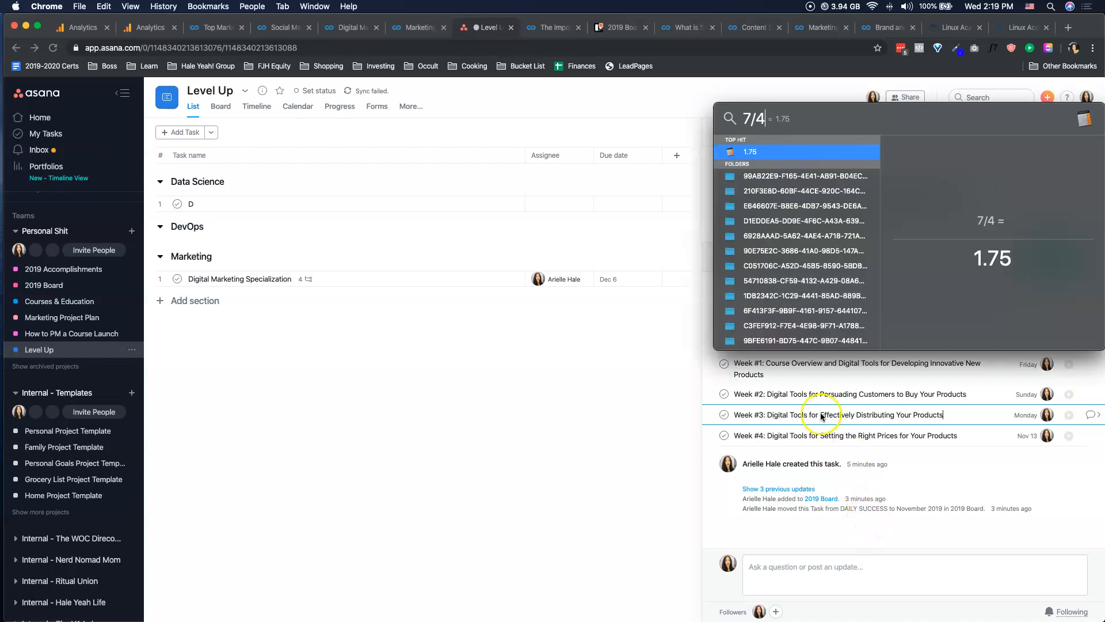
left_click(808, 394)
left_click(814, 361)
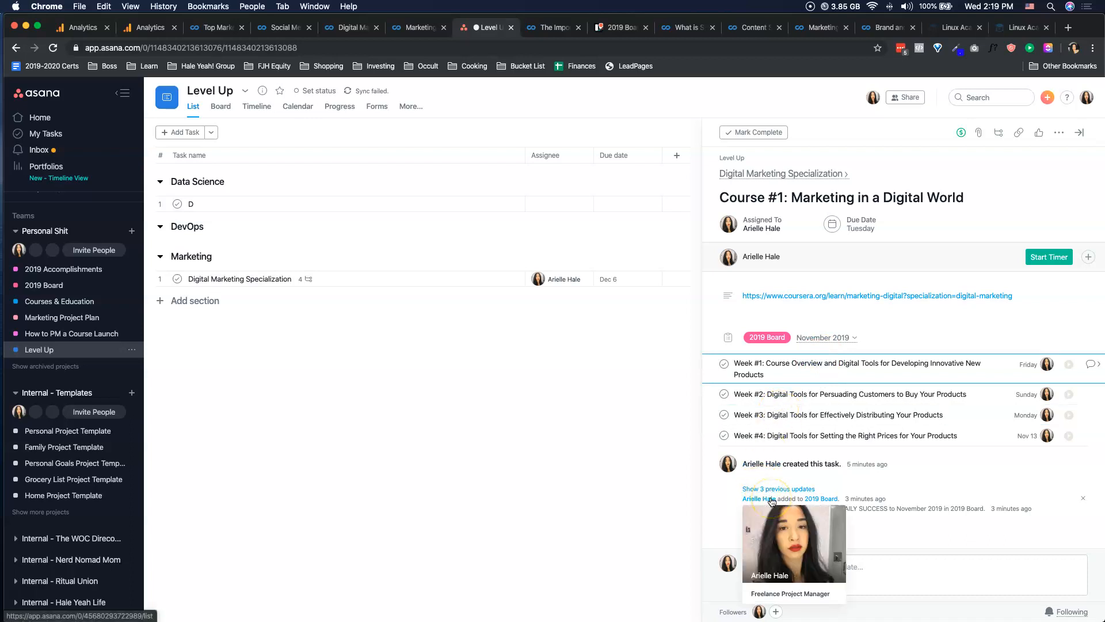
left_click(89, 560)
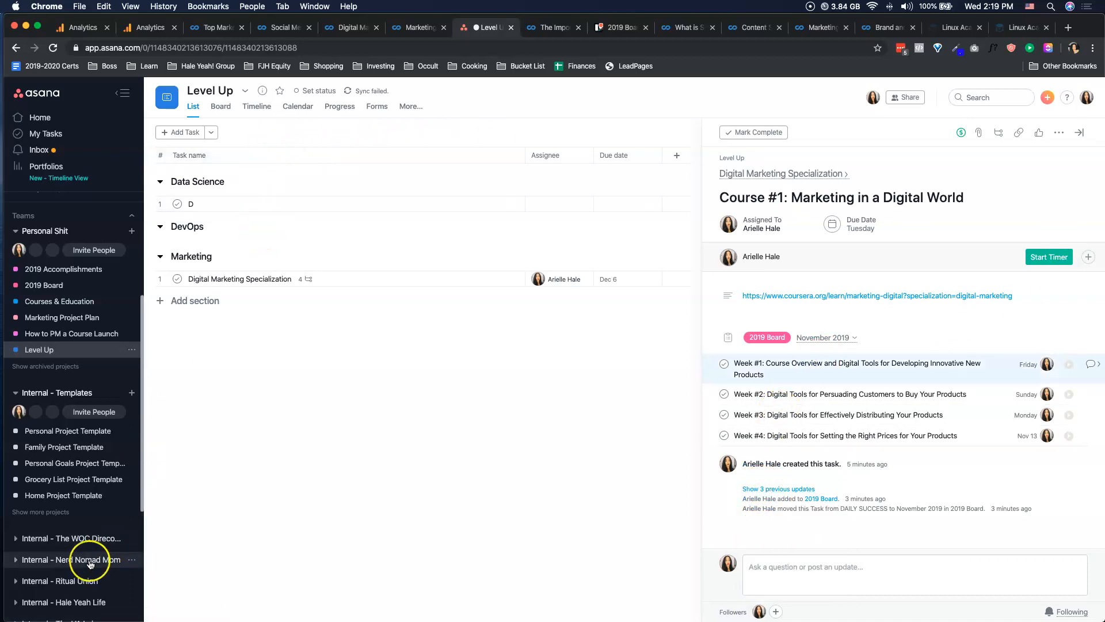